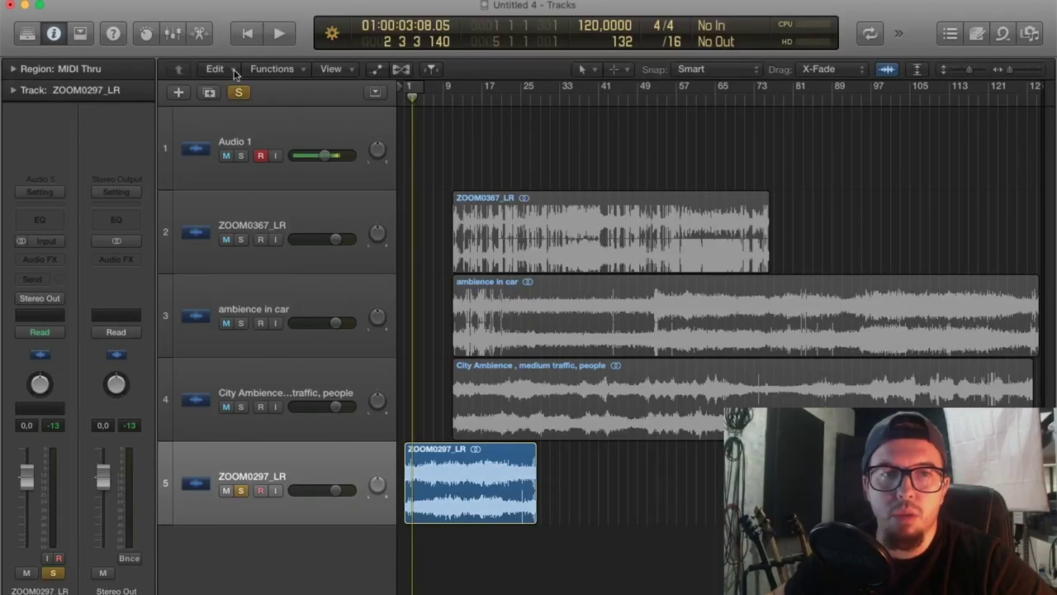
Play back the soloed ZOOM0297_LR track to find a usable passage near its beginning.
scroll(404, 228, up, 1)
click(237, 493)
key(space)
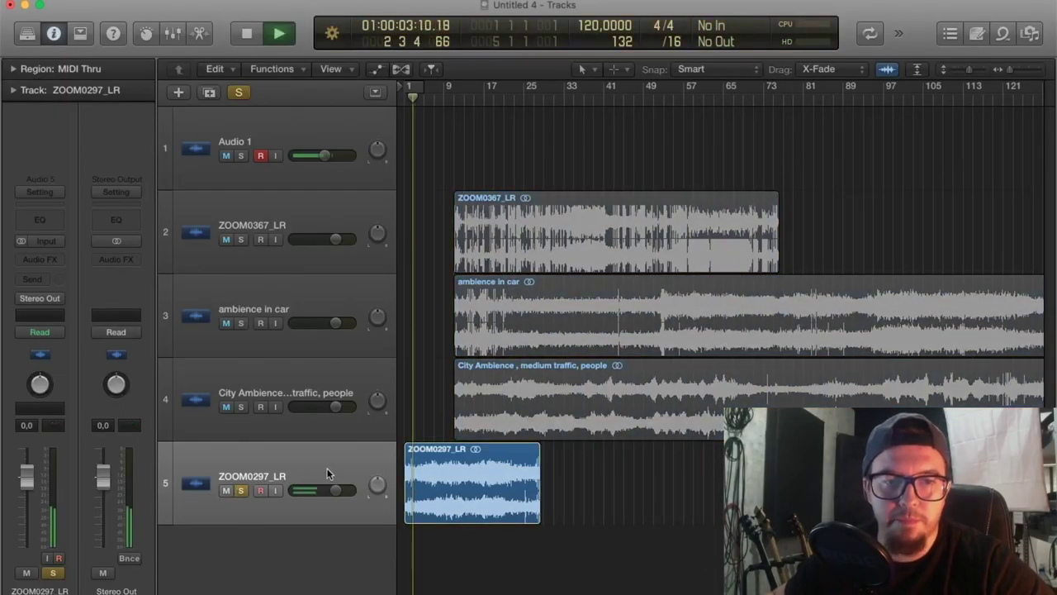
scroll(471, 373, up, 5)
drag(971, 71, 974, 72)
scroll(628, 503, down, 1)
scroll(628, 503, up, 4)
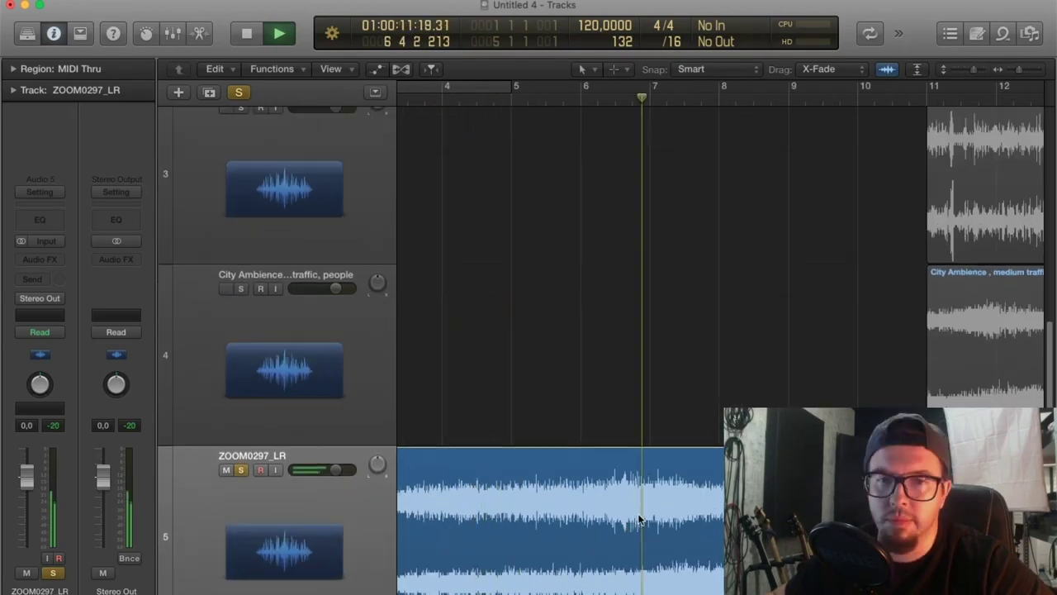
scroll(639, 516, down, 5)
key(space)
Split the ZOOM0297_LR region to isolate an excerpt about 3.5 bars long and delete the unwanted pieces.
scroll(475, 506, up, 3)
scroll(696, 501, left, 3)
scroll(696, 488, down, 5)
scroll(424, 495, up, 3)
scroll(487, 496, left, 2)
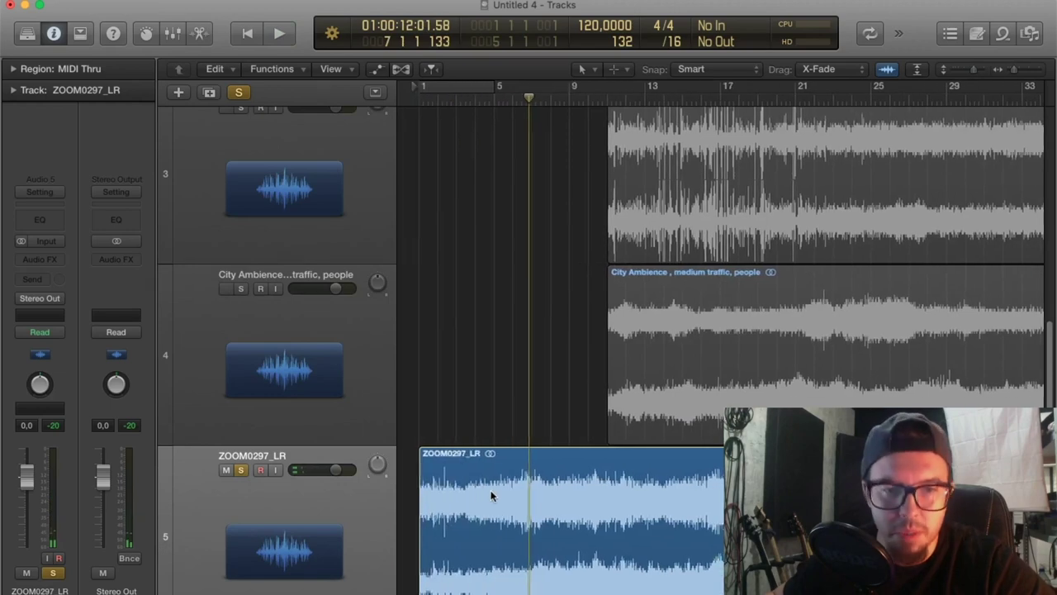
super+double_click(441, 496)
super+double_click(507, 495)
key(Delete)
click(433, 495)
key(Delete)
Add a long fade-in and fade-out to the ZOOM0297_LR excerpt at bar 1, meeting near its middle.
scroll(668, 507, left, 2)
scroll(430, 541, up, 3)
mouse_move(430, 541)
mouse_down()
mouse_move(446, 518)
mouse_move(484, 505)
mouse_move(548, 502)
mouse_move(491, 493)
mouse_up()
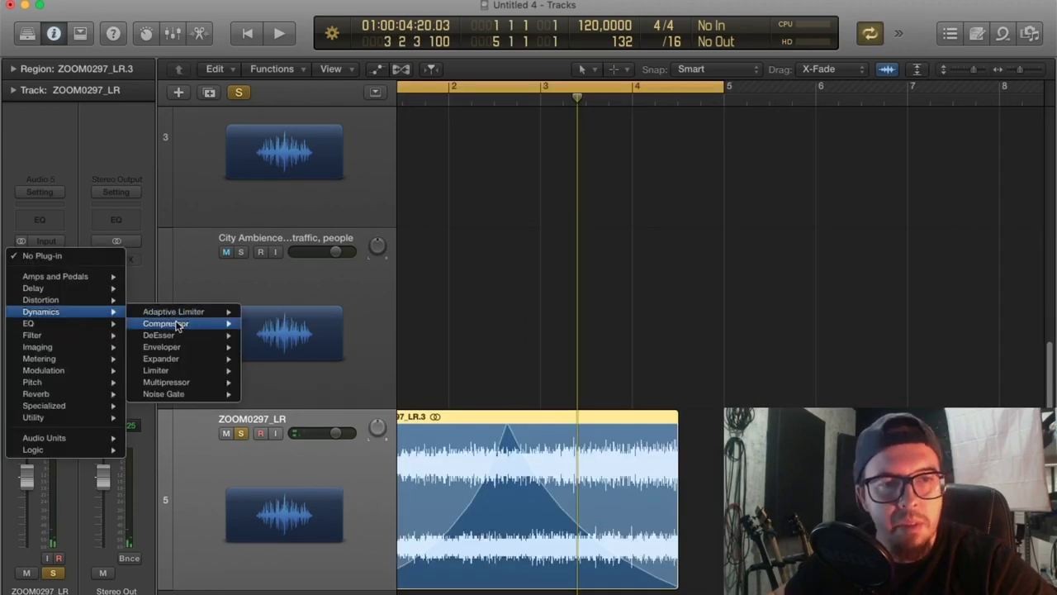
Insert a Compressor and a Channel EQ on the ZOOM0297_LR channel.
click(176, 324)
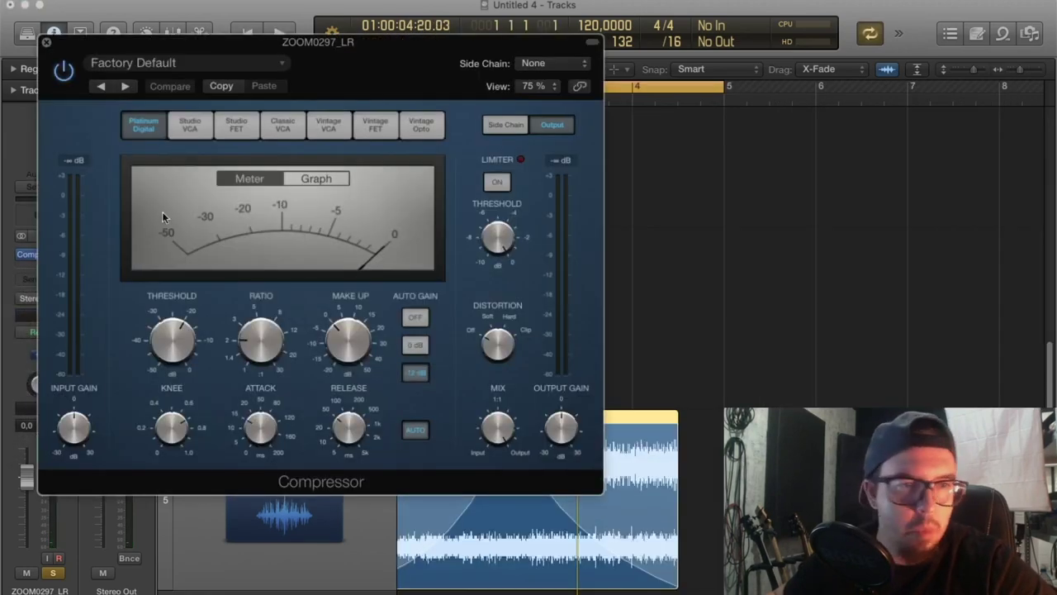
click(46, 42)
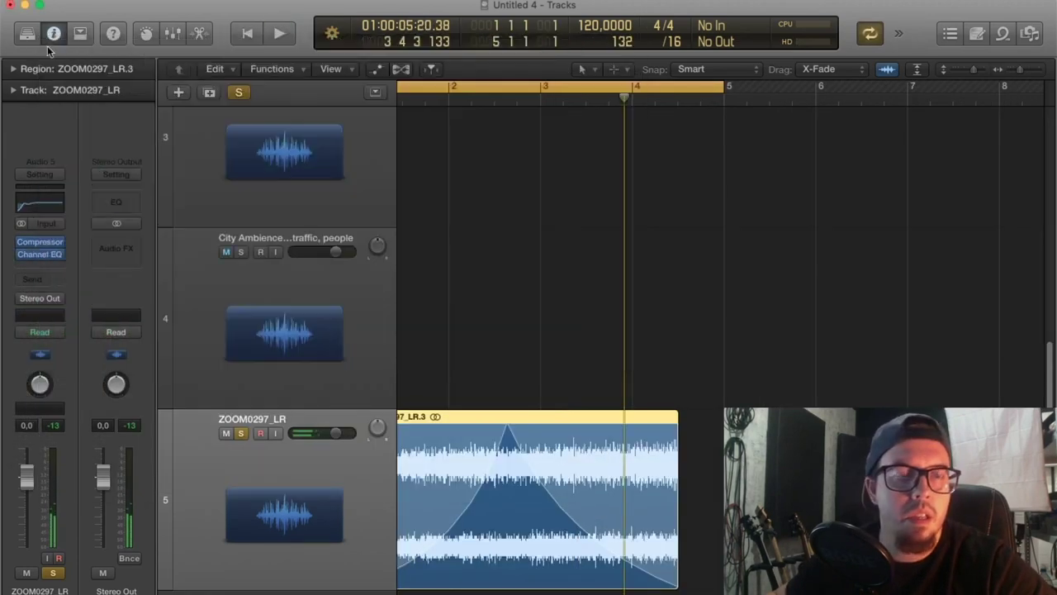
Insert StereoSavage on the ZOOM0297_LR channel and raise its Expand effect's Size during playback.
click(48, 270)
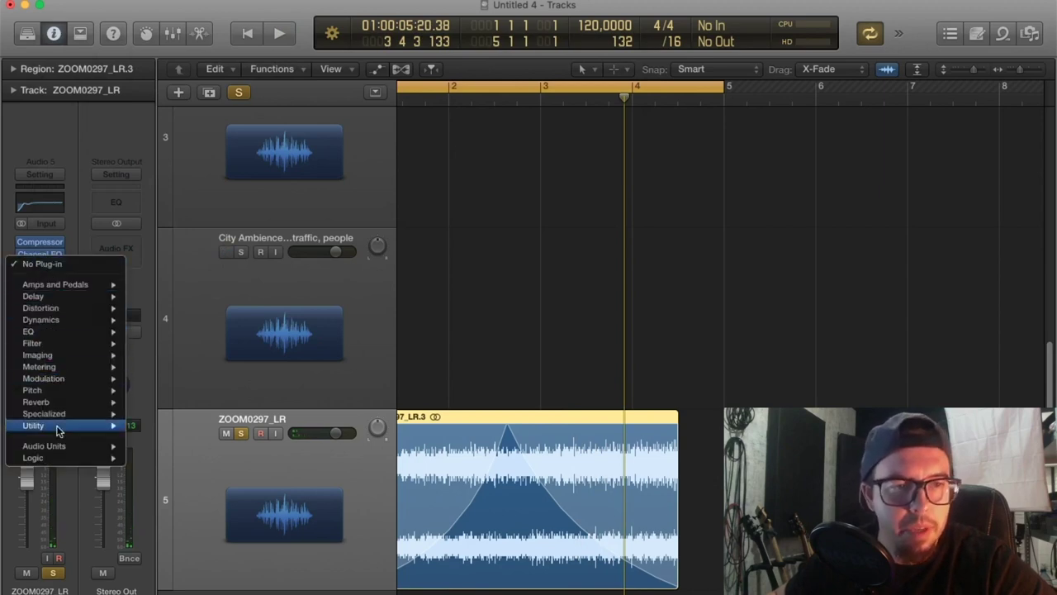
mouse_move(57, 446)
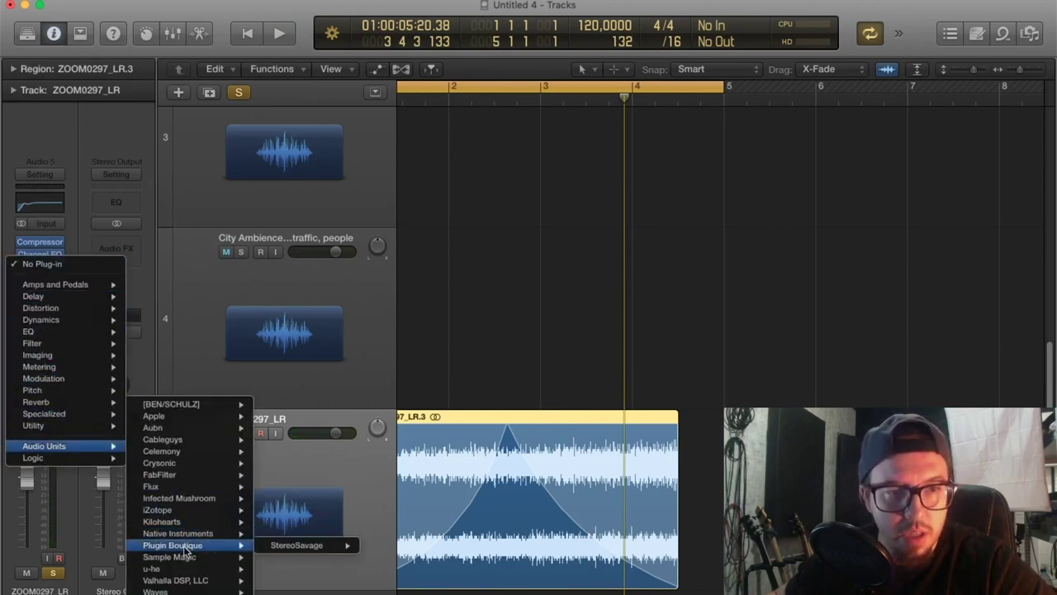
click(185, 546)
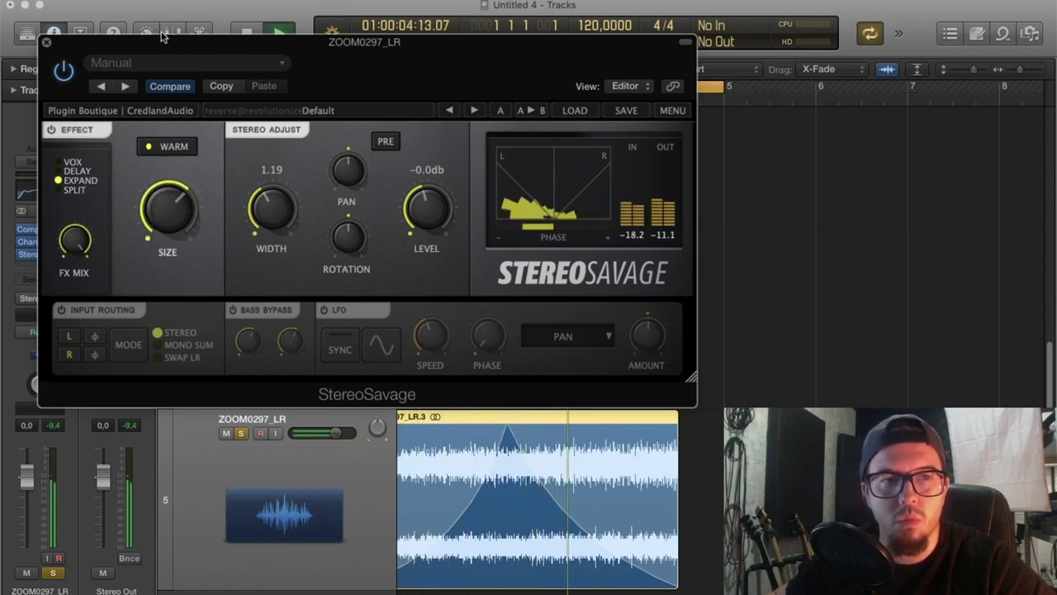
key(space)
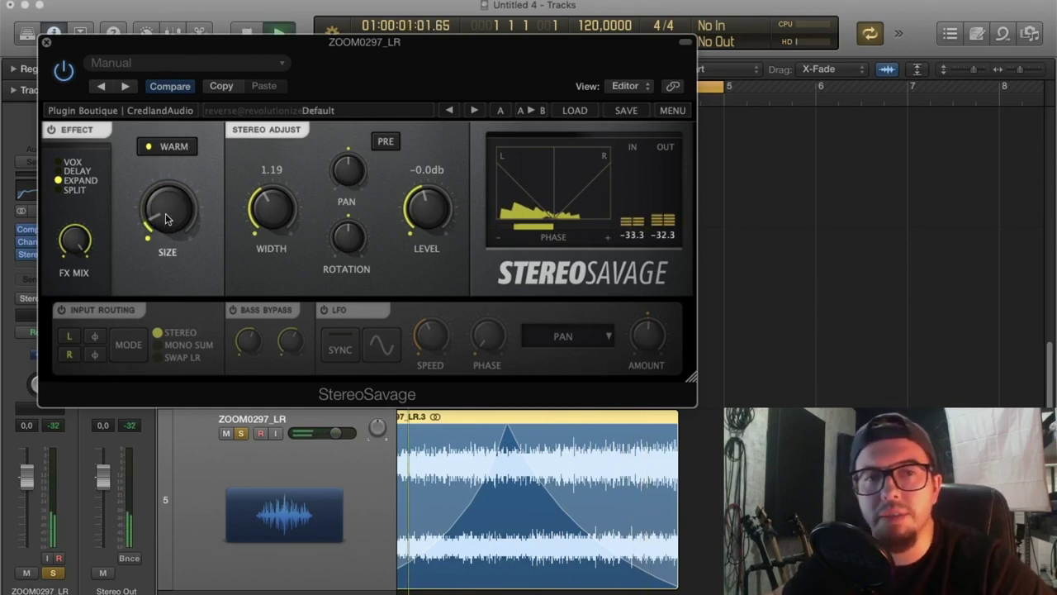
drag(164, 224, 162, 140)
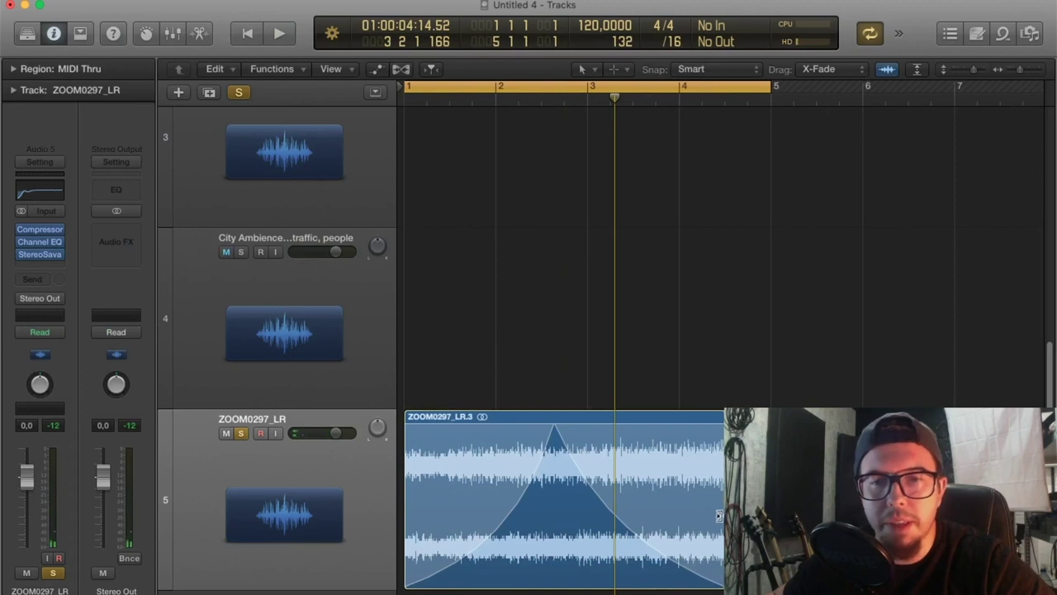
Shorten the end of the faded ZOOM0297_LR excerpt so it is about 1.75 bars long.
drag(719, 516, 600, 514)
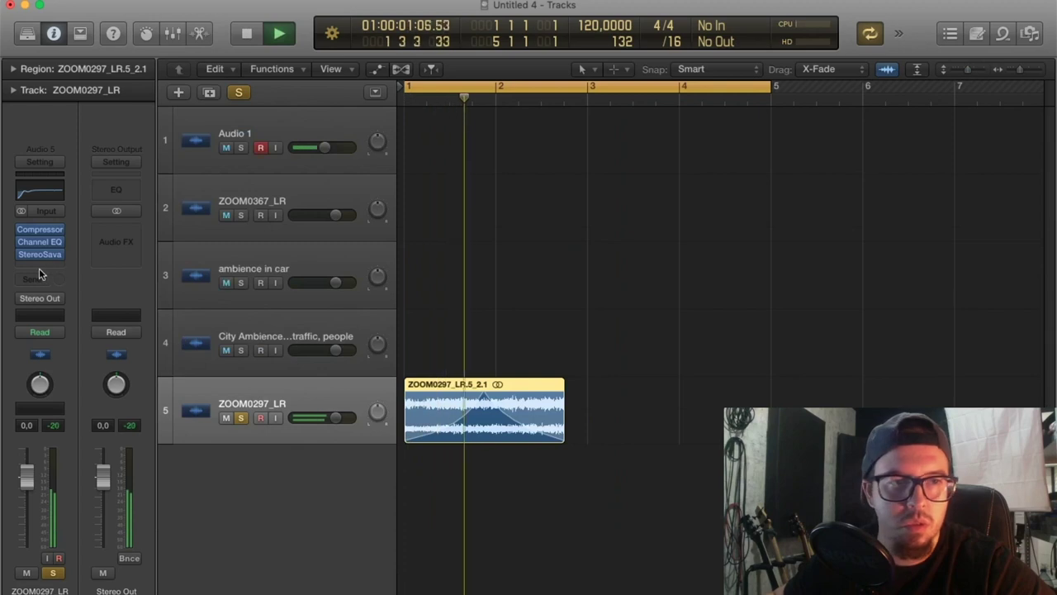
Send the ZOOM0297_LR track to Bus 1 and insert ValhallaUberMod on Aux 1, adjusting its Delay.
click(41, 280)
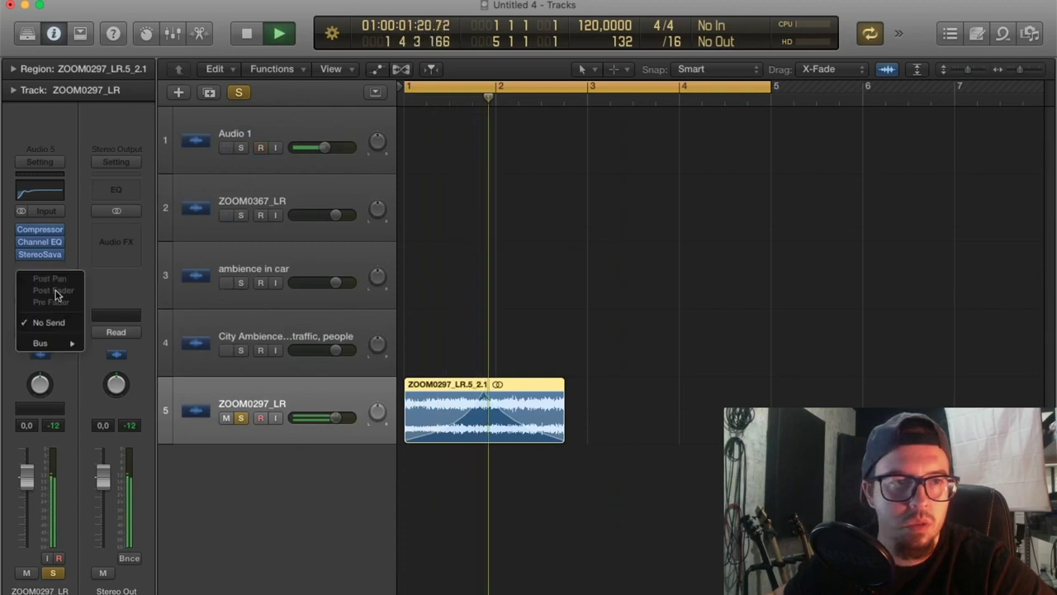
mouse_move(39, 343)
click(110, 342)
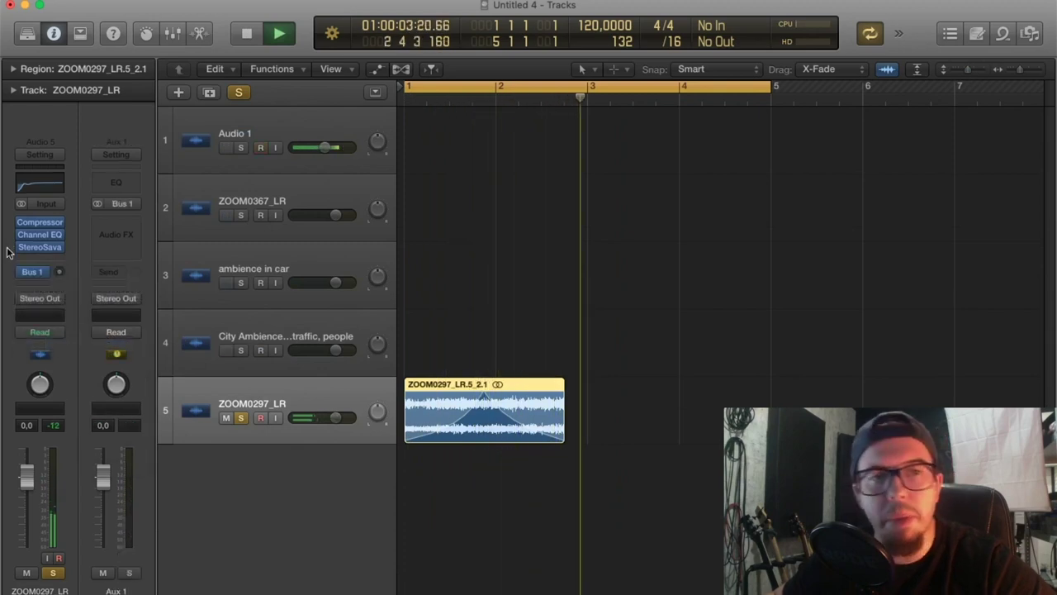
click(122, 209)
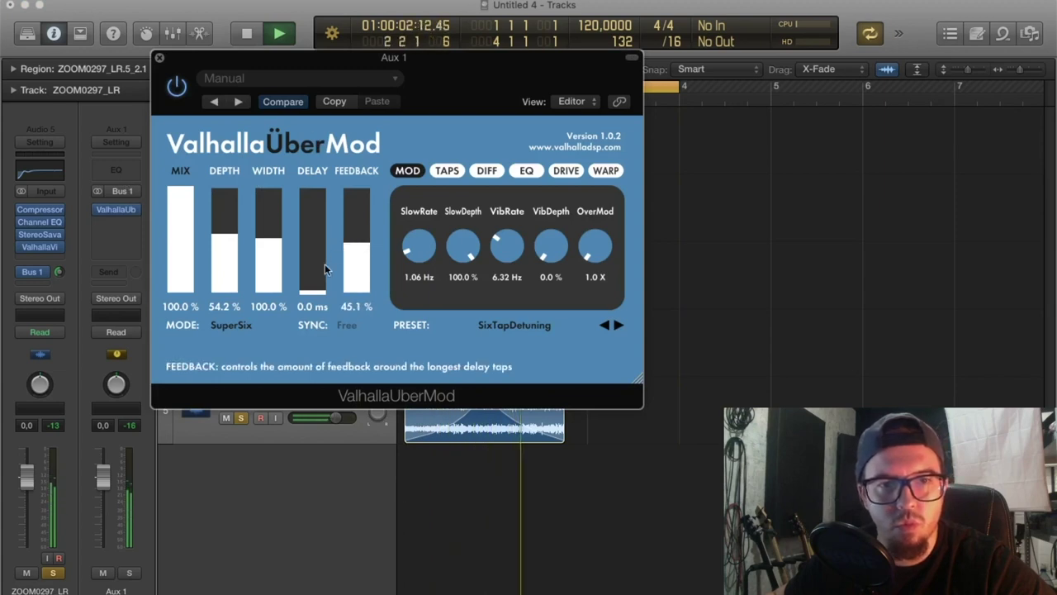
drag(320, 252, 315, 231)
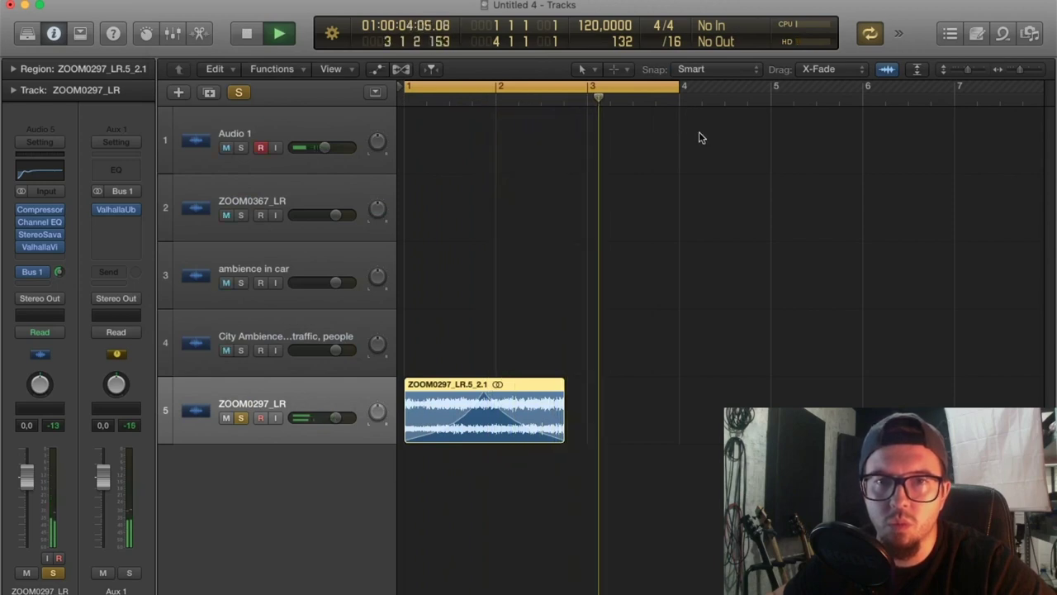
Shape the Ozone 8 equalizer on the Stereo Out, changing Band 7 to a lowpass and lowering its frequency.
click(335, 361)
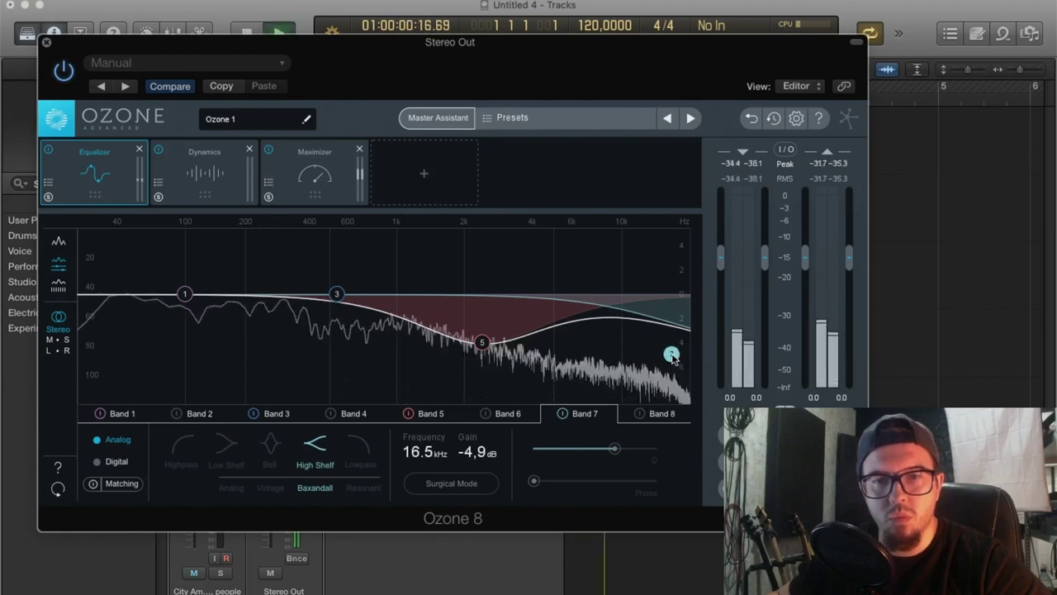
click(357, 450)
drag(671, 294, 598, 307)
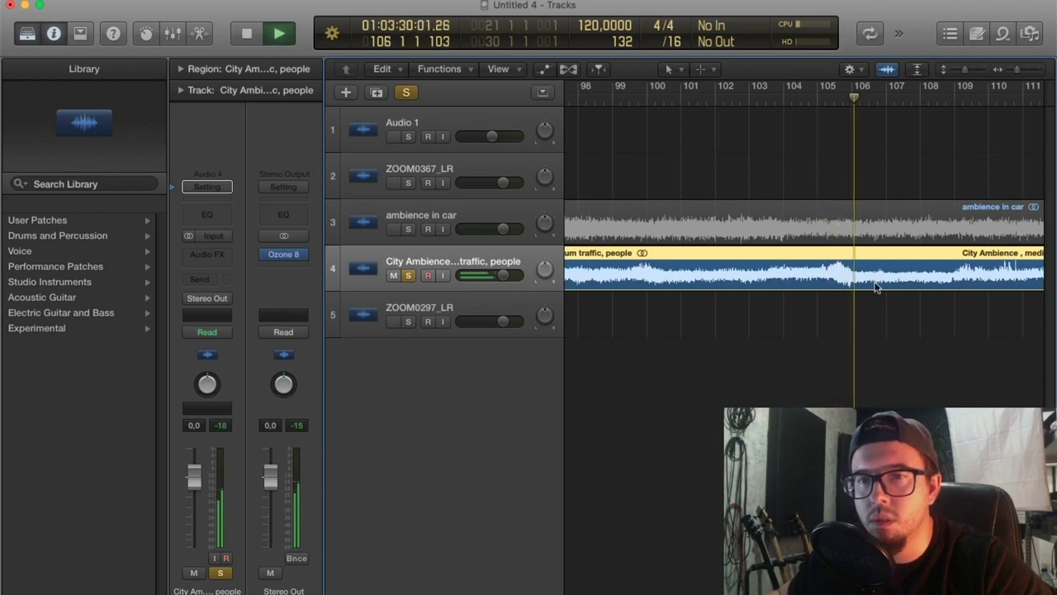
Split the City Ambience region with the Scissors tool at two nearby points around bar 106.
scroll(820, 225, right, 1)
key(super+Right)
key(super+Right)
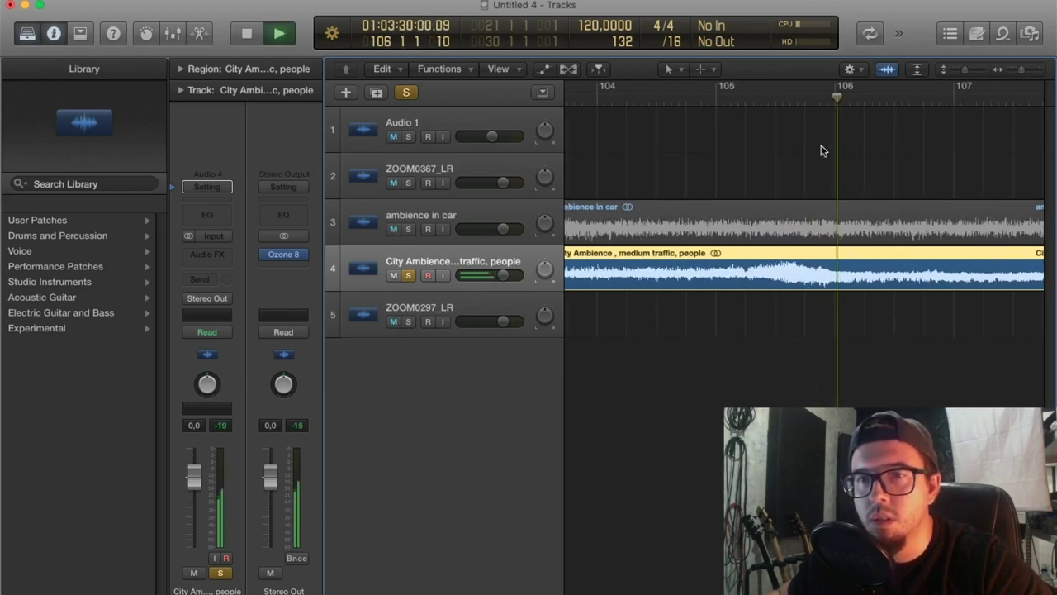
key(space)
key(t)
key(i)
click(800, 279)
click(867, 274)
key(t)
key(t)
key(super+Left)
key(super+Left)
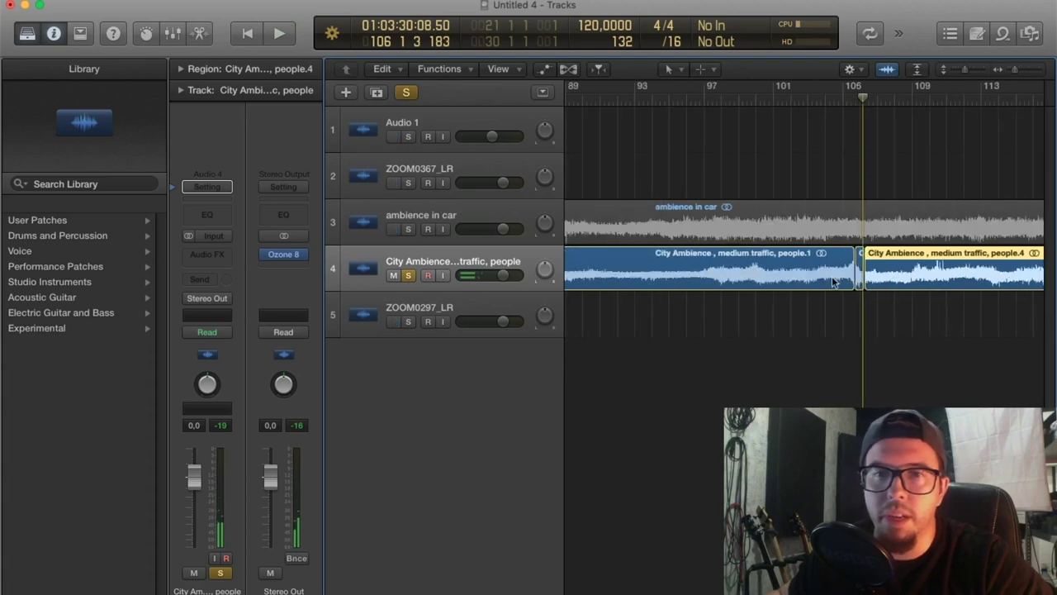
Cut the short slice near bar 106 out of the City Ambience track and return the playhead to the project start.
click(859, 267)
key(BackSpace)
scroll(872, 287, left, 15)
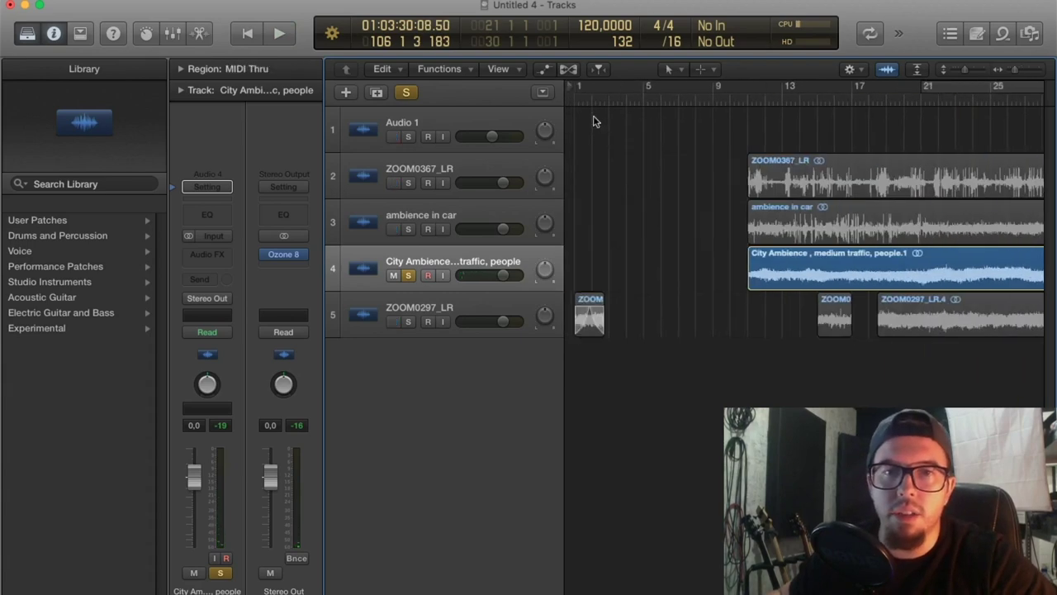
key(Return)
Clear the solo state and add an empty duplicate audio track below the City Ambience track.
key(Down)
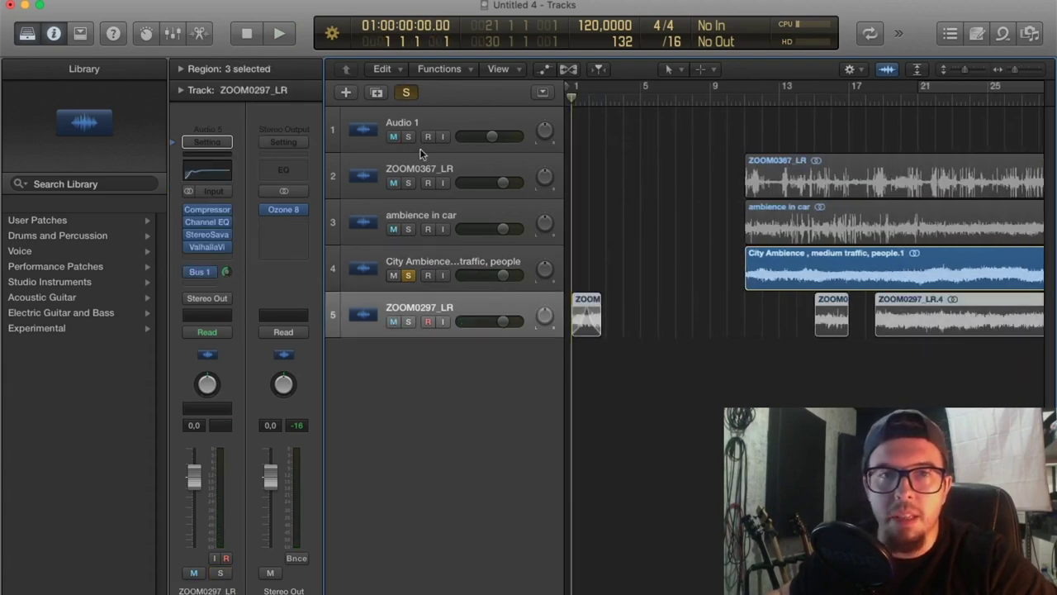
click(406, 93)
key(Up)
click(378, 93)
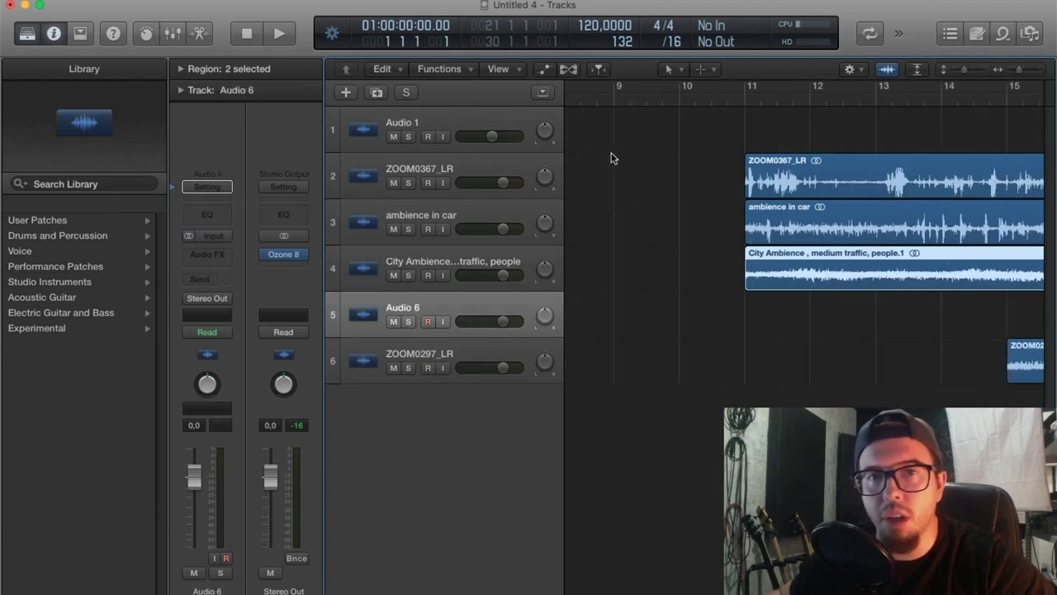
Fade the City Ambience slice in and out at the start of Audio 6 and loop playback over bar 1.
key(z)
drag(982, 69, 968, 73)
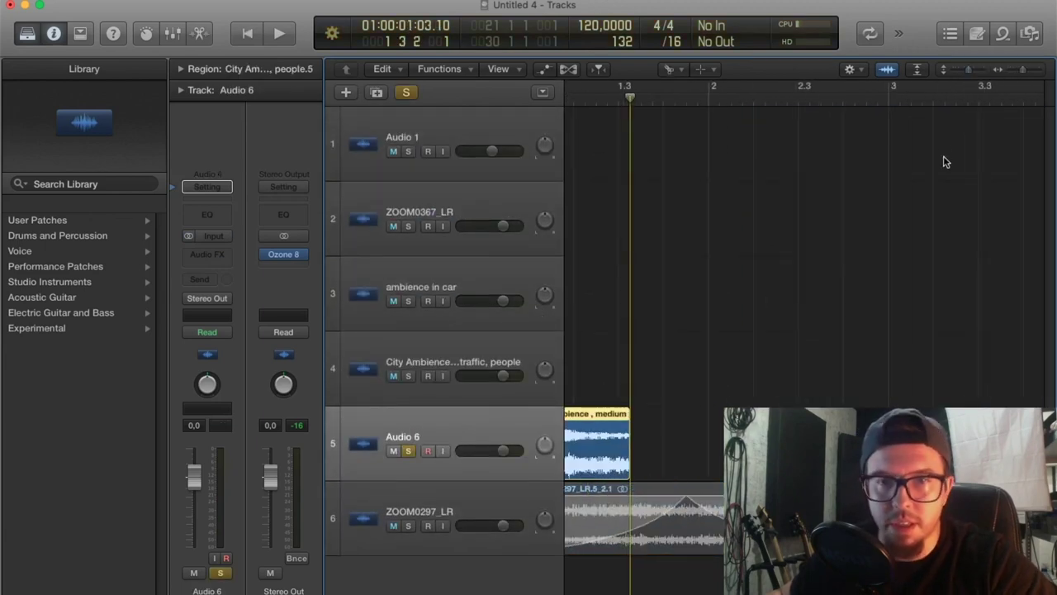
drag(685, 379, 664, 379)
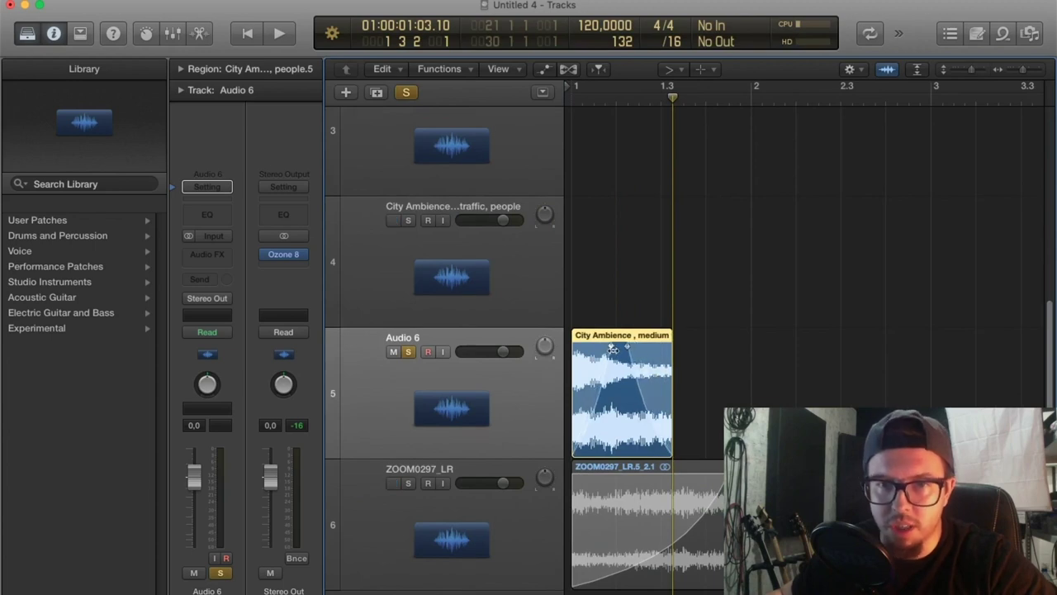
key(c)
key(space)
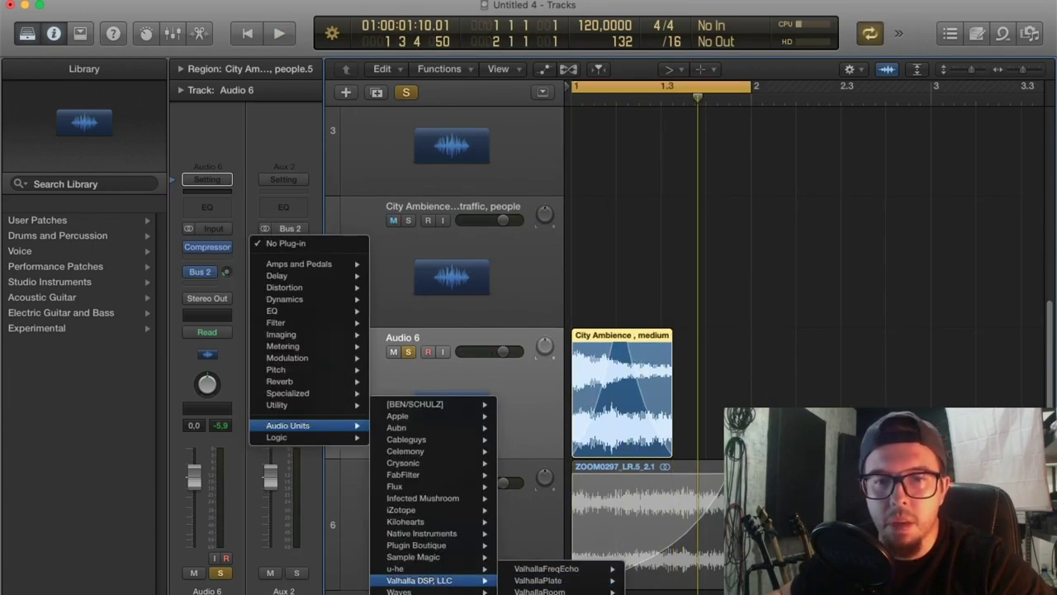
Insert ValhallaVintageVerb on Aux 2 and set its Mix to about 83%.
click(578, 594)
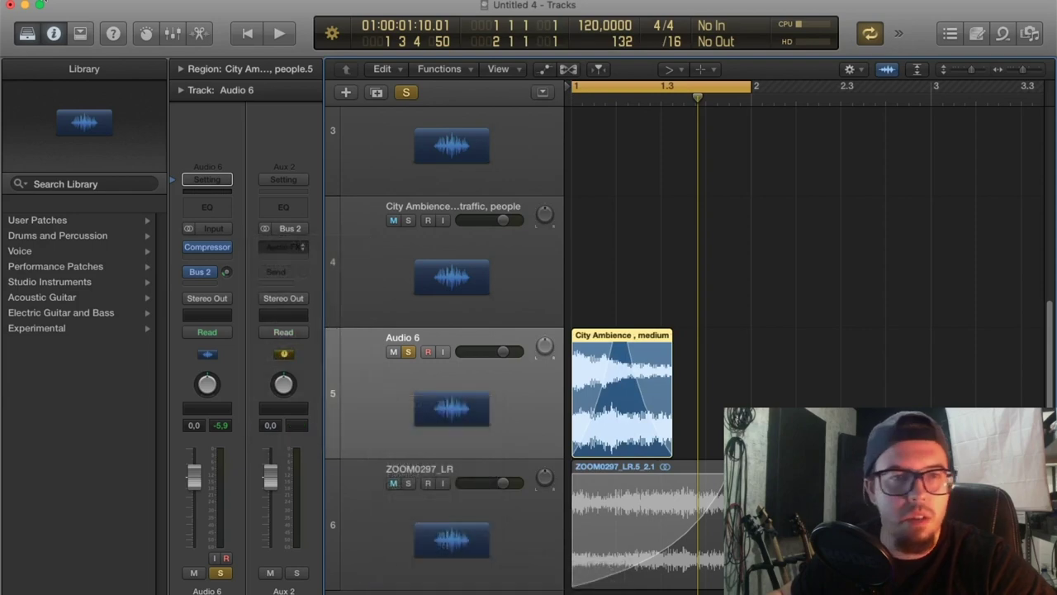
drag(85, 209, 90, 220)
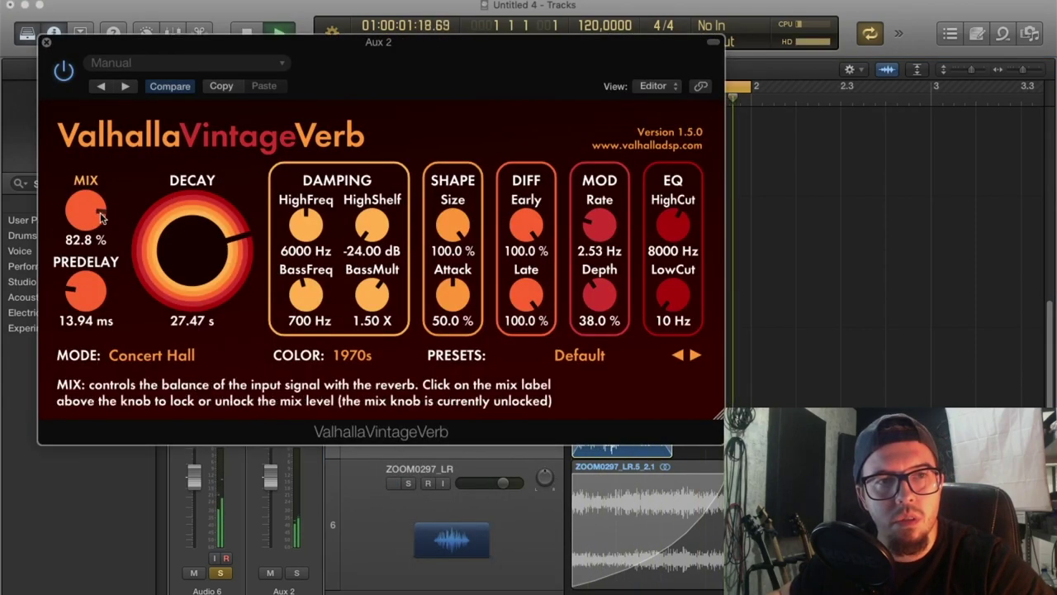
mouse_move(87, 219)
mouse_down()
mouse_move(86, 183)
mouse_move(87, 235)
mouse_up()
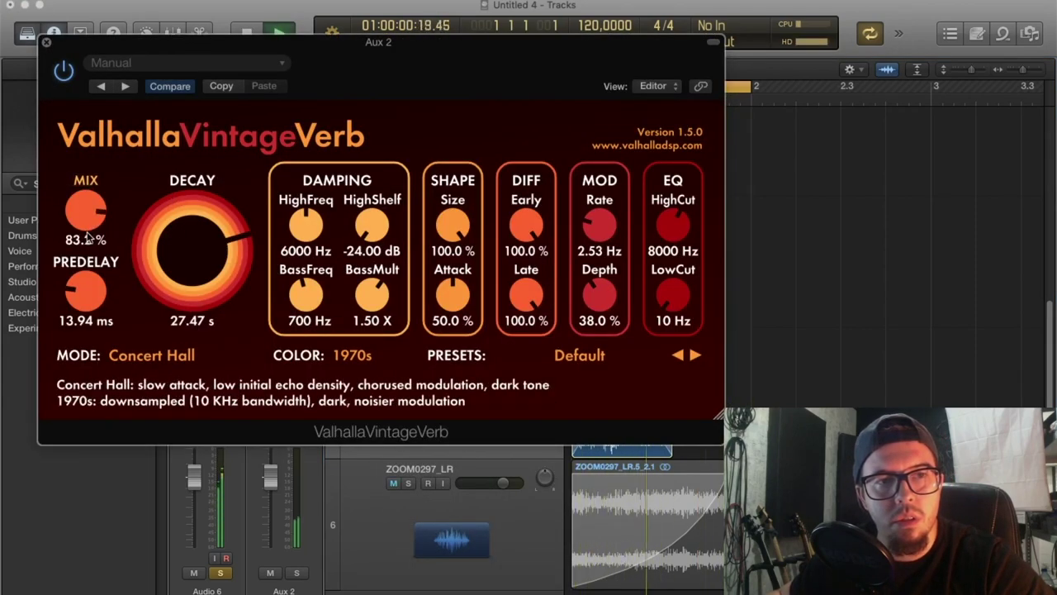
click(47, 42)
Move ValhallaVintageVerb from Aux 2 to the Audio 6 channel after the Compressor and audition the loop.
click(679, 287)
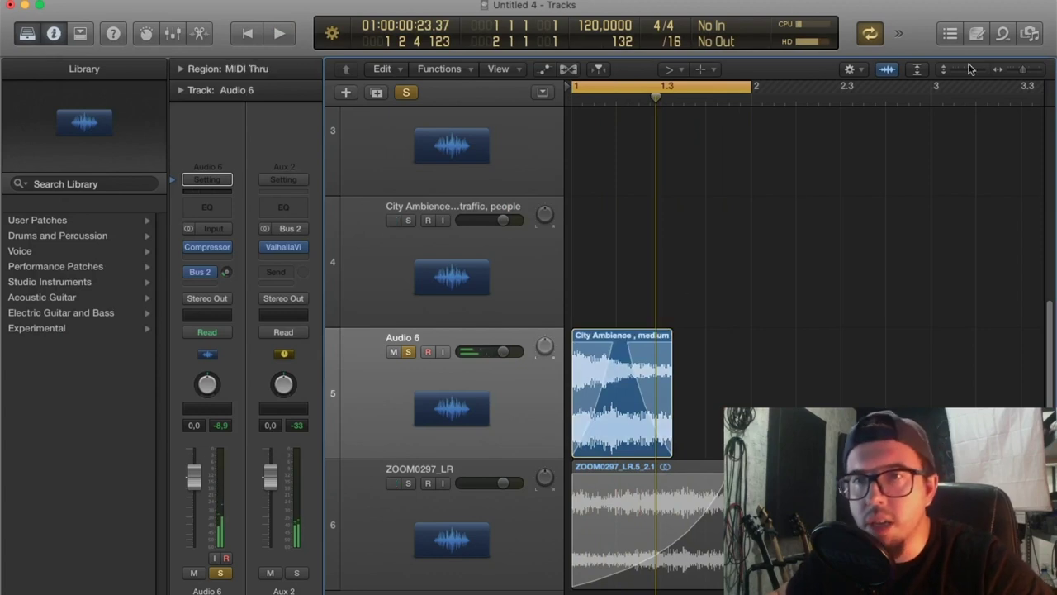
scroll(504, 183, up, 2)
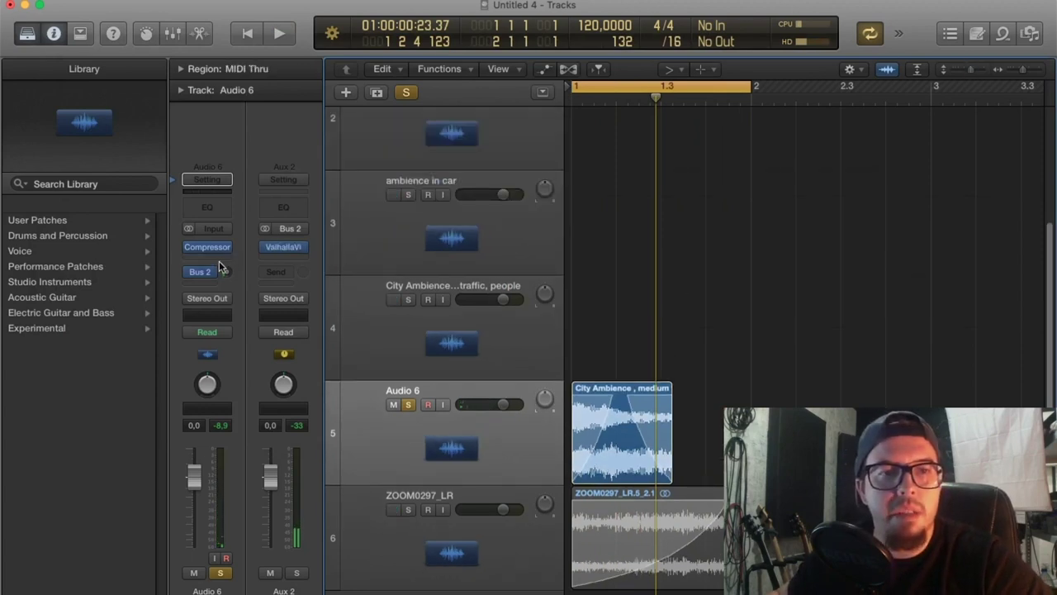
key(space)
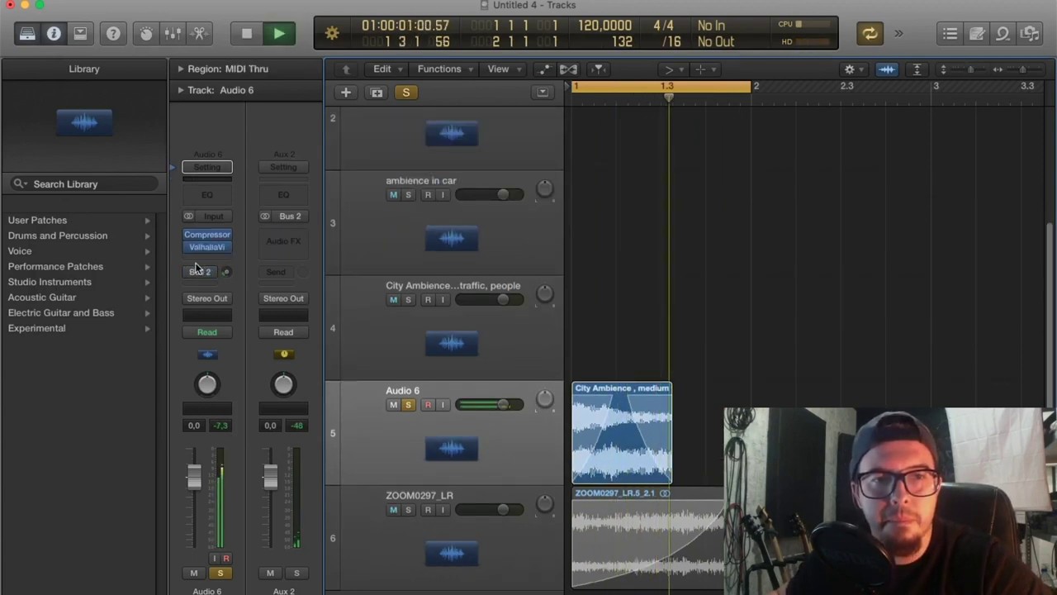
scroll(623, 108, down, 5)
key(space)
Extend the cycle range to run from bar 1 to bar 7, shrink the track heights, and play the soloed Audio 6.
drag(586, 86, 660, 87)
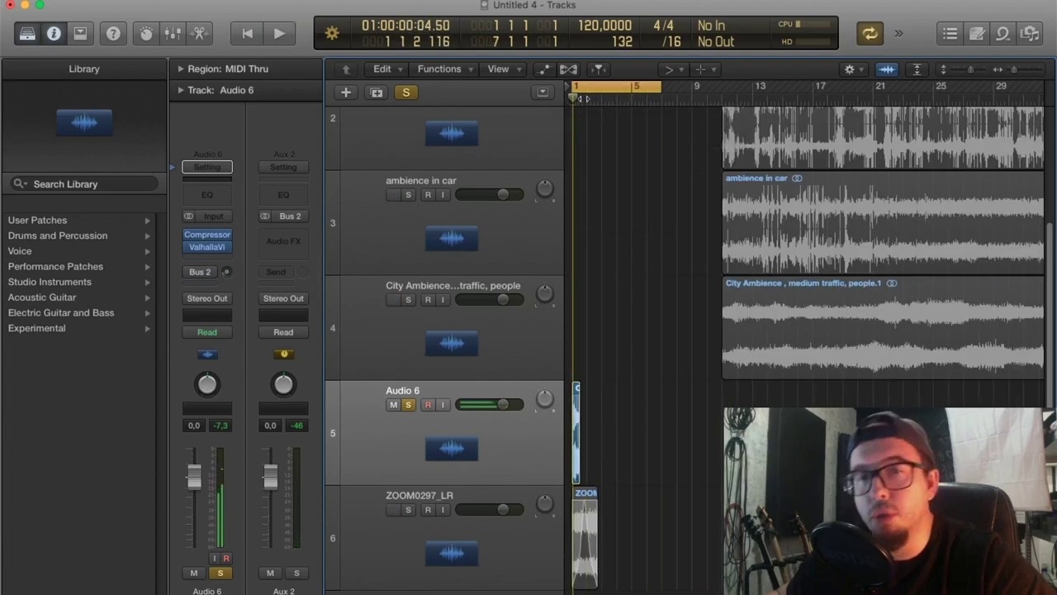
click(975, 69)
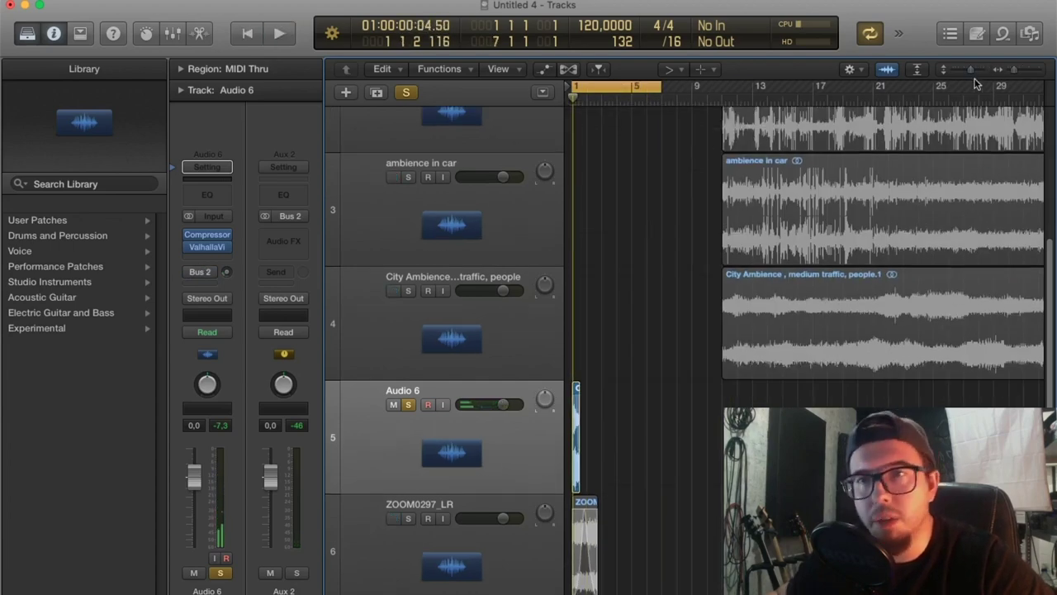
drag(975, 80, 943, 87)
key(super+Right)
key(super+Right)
key(super+Right)
key(super+Right)
key(space)
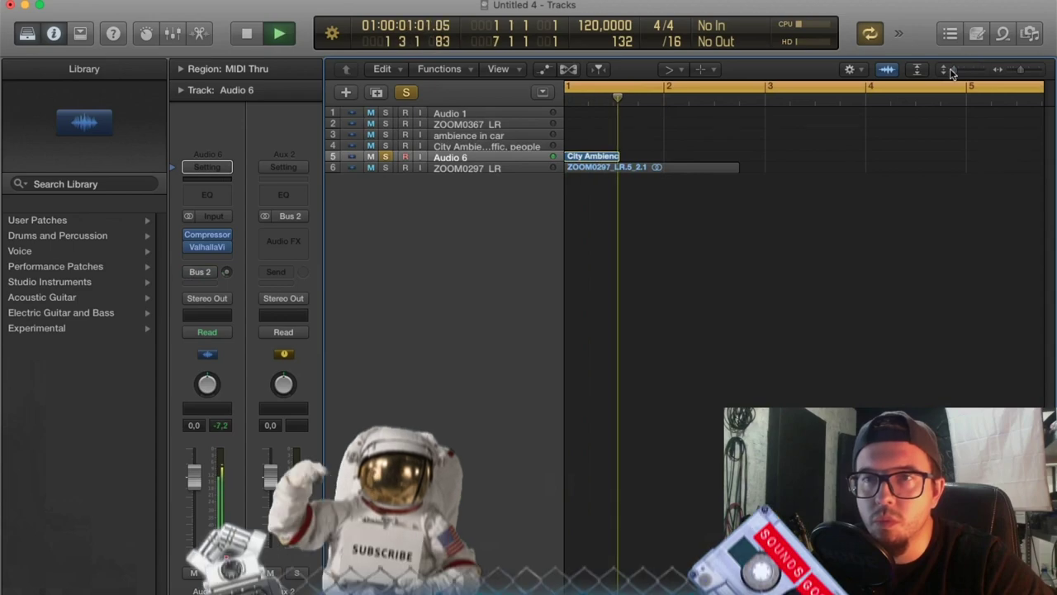
Bounce the City Ambience slice on Audio 6 in place to a new track, including the audio tail in file and region.
key(z)
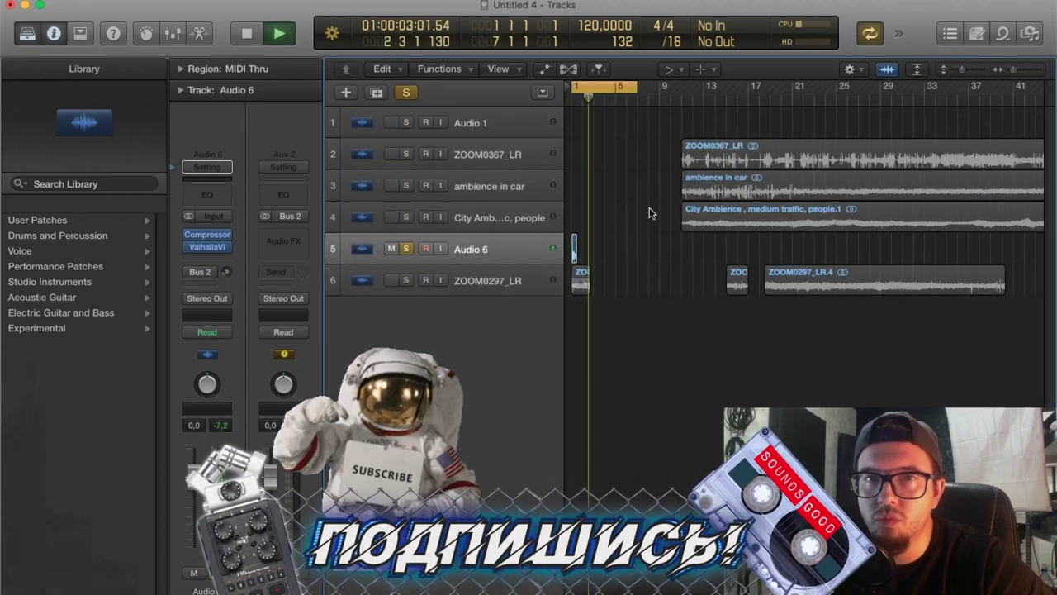
key(super+Right)
key(super+Right)
scroll(667, 201, left, 2)
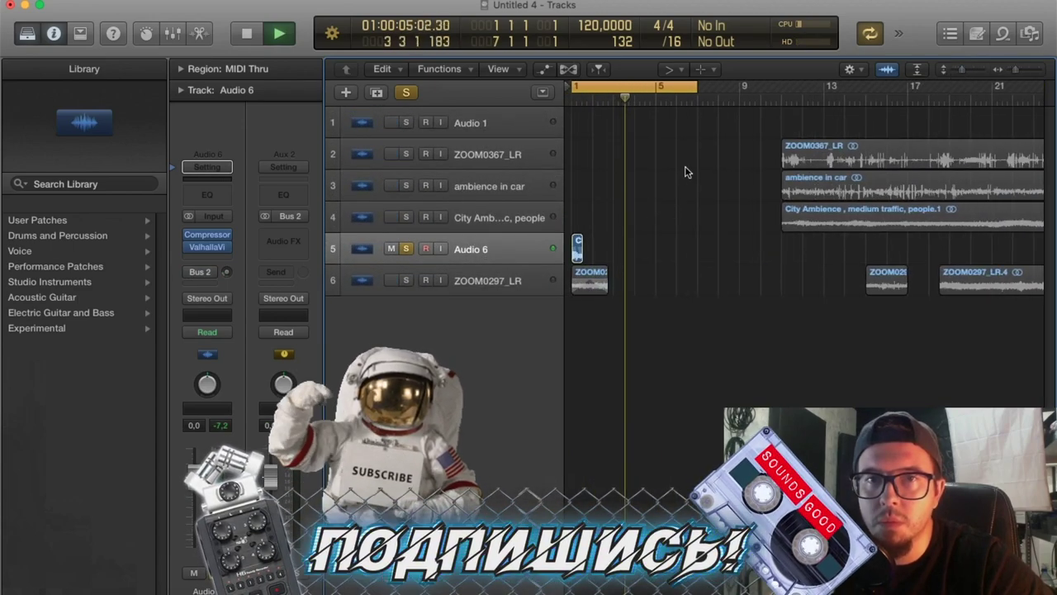
key(space)
right_click(603, 233)
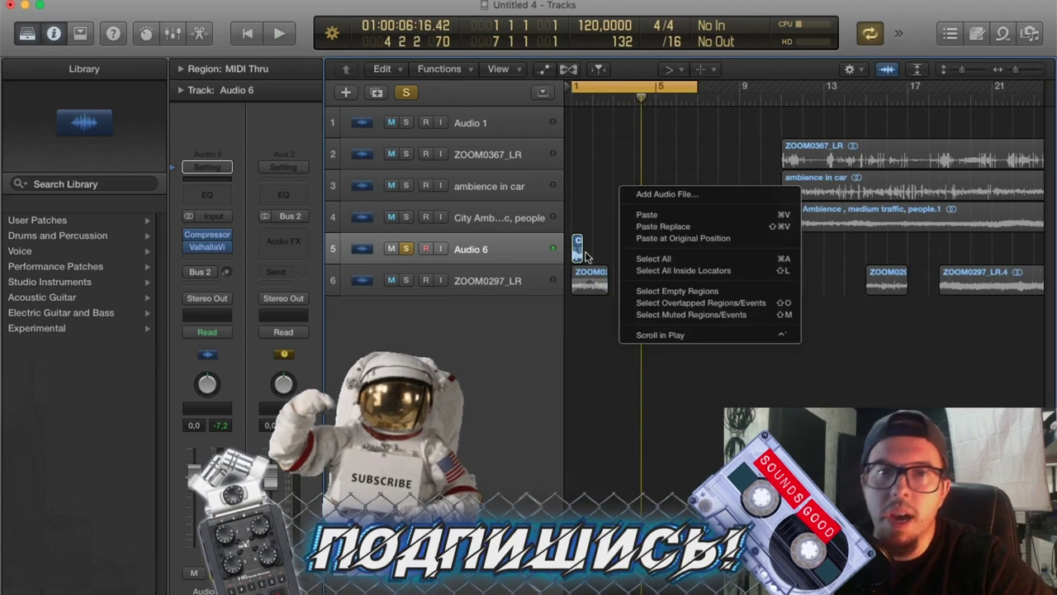
click(937, 100)
drag(962, 70, 968, 72)
key(super+Right)
key(super+Right)
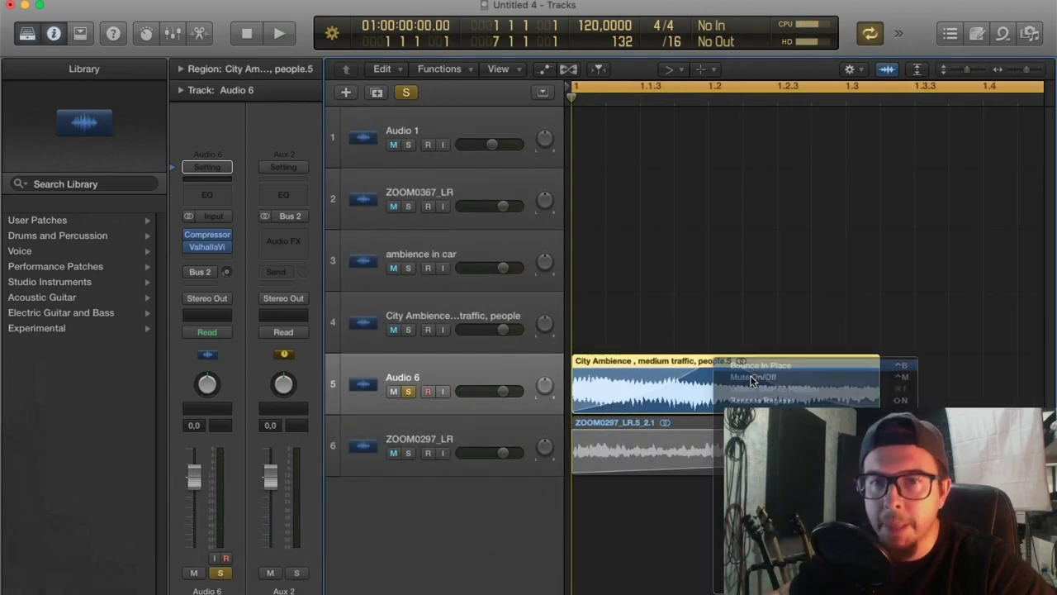
key(ctrl+b)
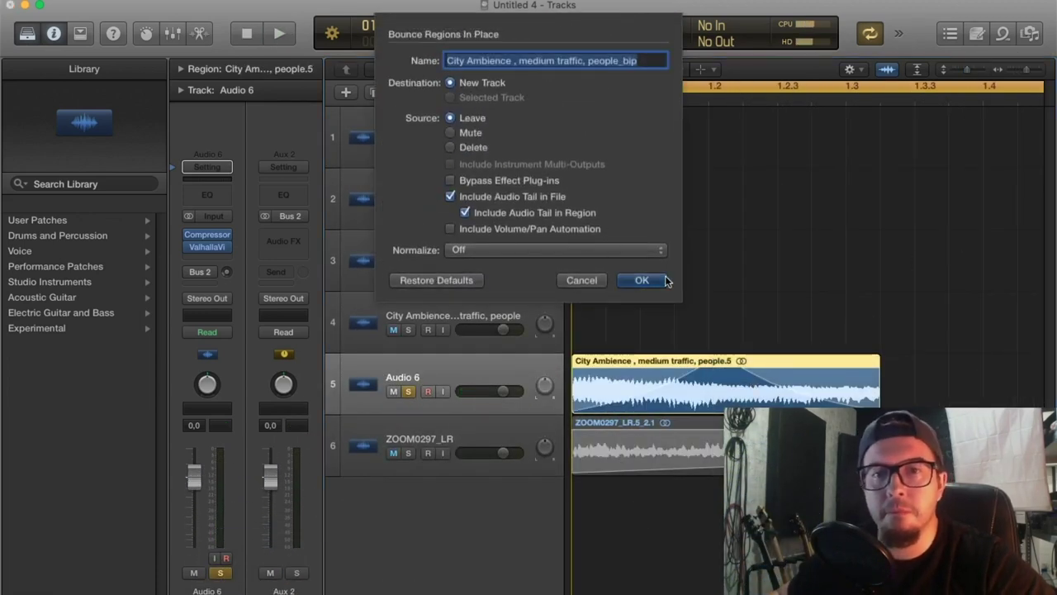
click(664, 280)
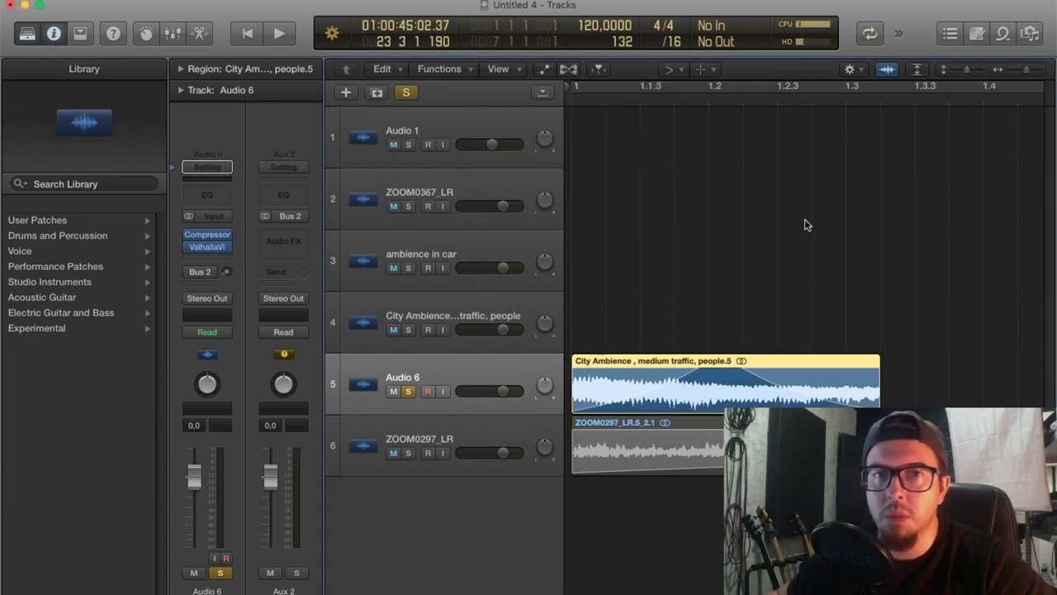
Trim the bounced City Ambience region on Audio 6_bip to end at about bar 4 and solo its track.
scroll(688, 372, down, 10)
click(659, 427)
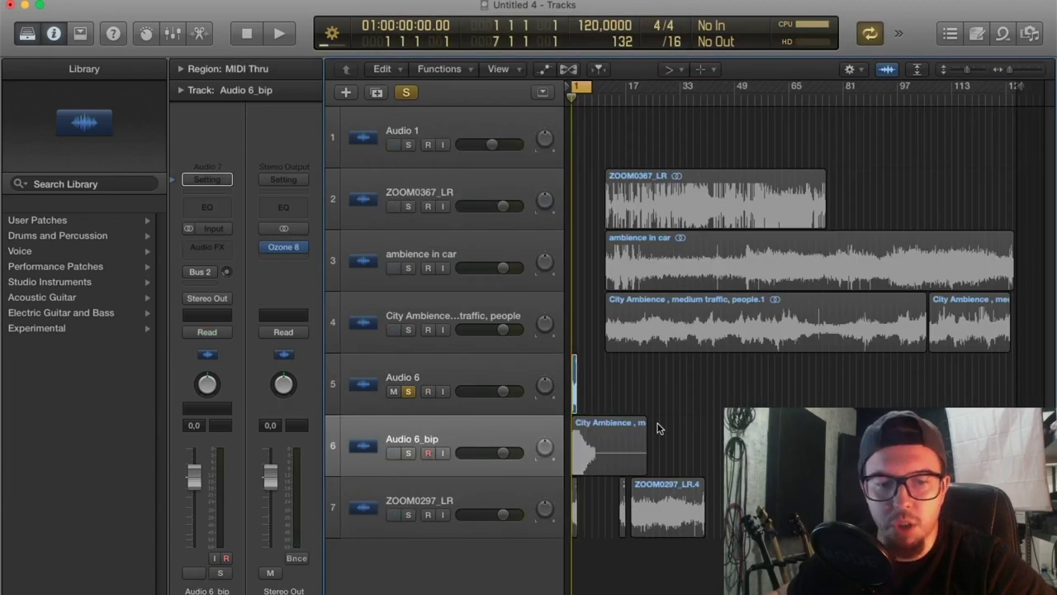
drag(607, 464, 583, 459)
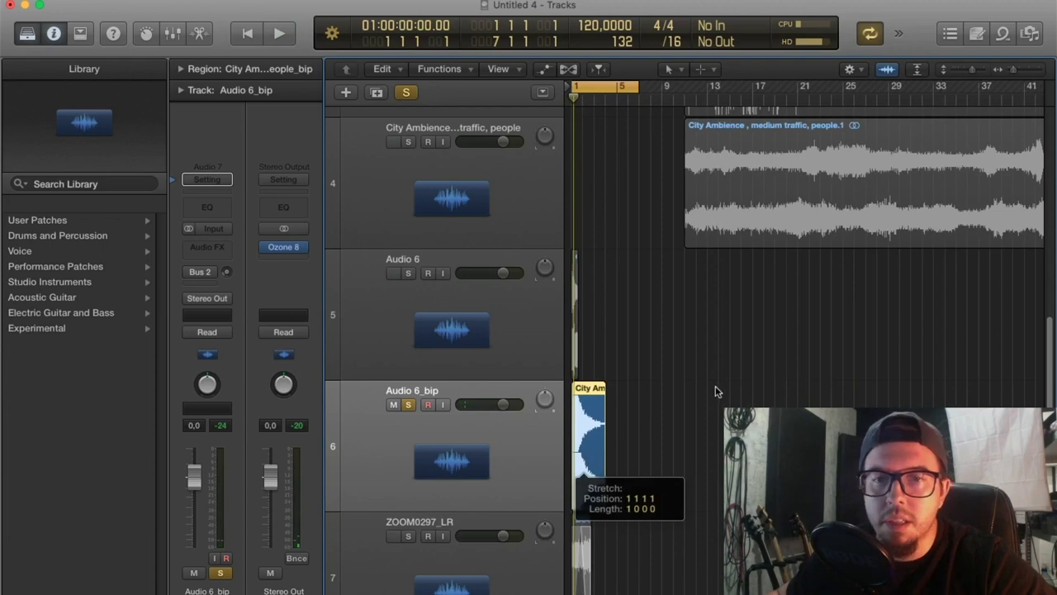
Audition the soloed, trimmed City Ambience region on Audio 6_bip from bar 1.
key(space)
key(super+Right)
key(super+Right)
key(super+Right)
key(super+Right)
key(super+Right)
key(super+Right)
key(space)
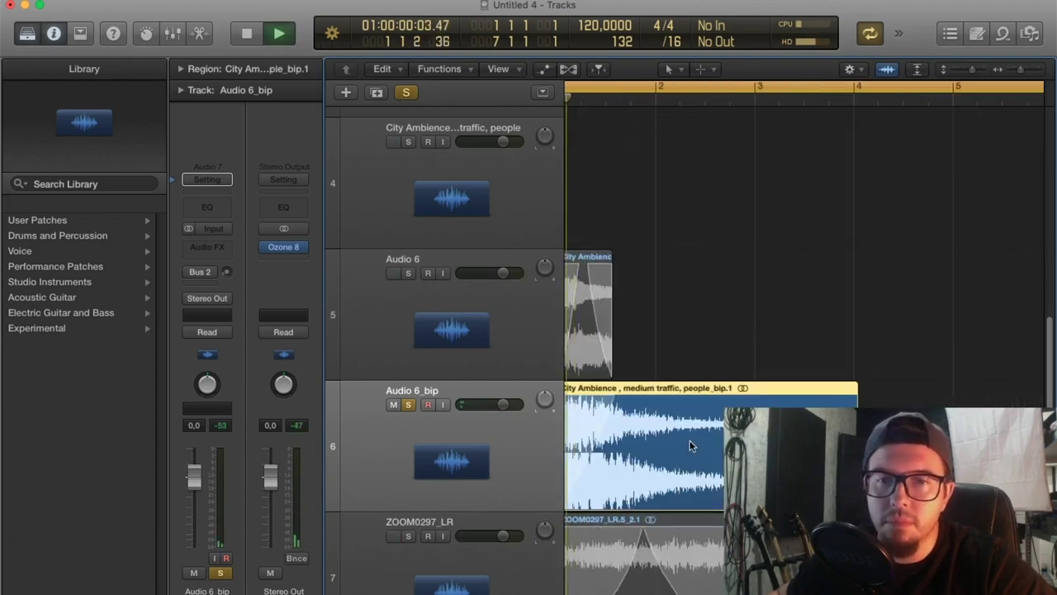
Bounce bars 1 to 4 of the soloed Audio 6_bip offline to a 16 Bit, 48000, interleaved PCM Wave file.
scroll(649, 421, left, 2)
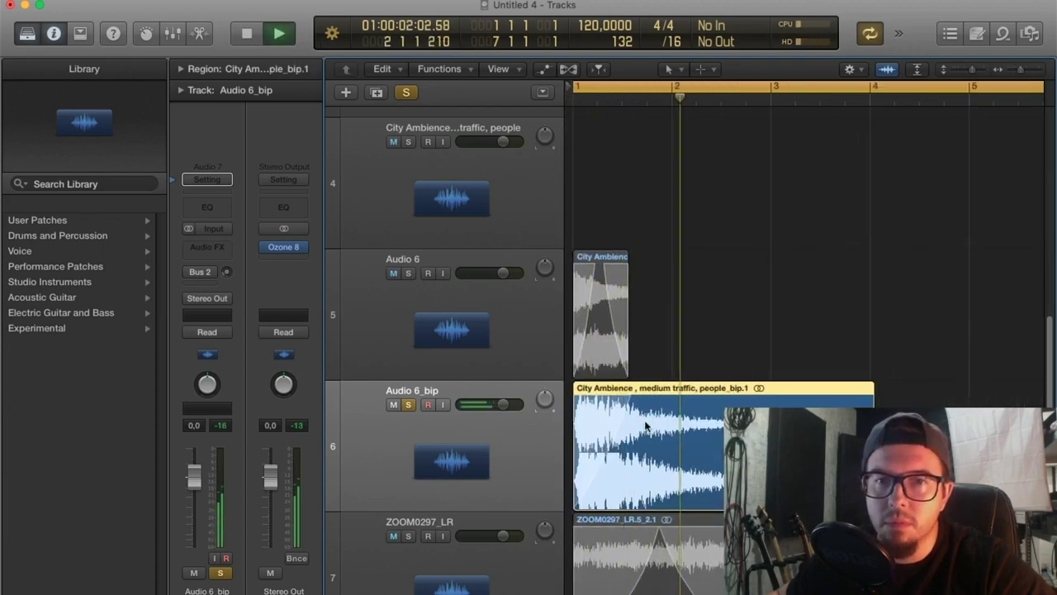
key(space)
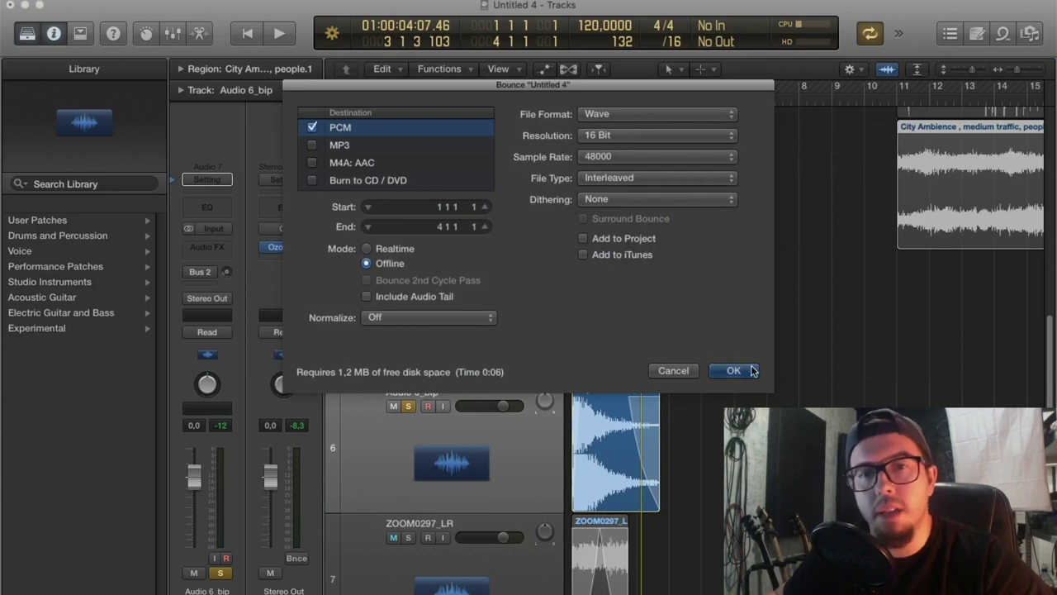
click(753, 370)
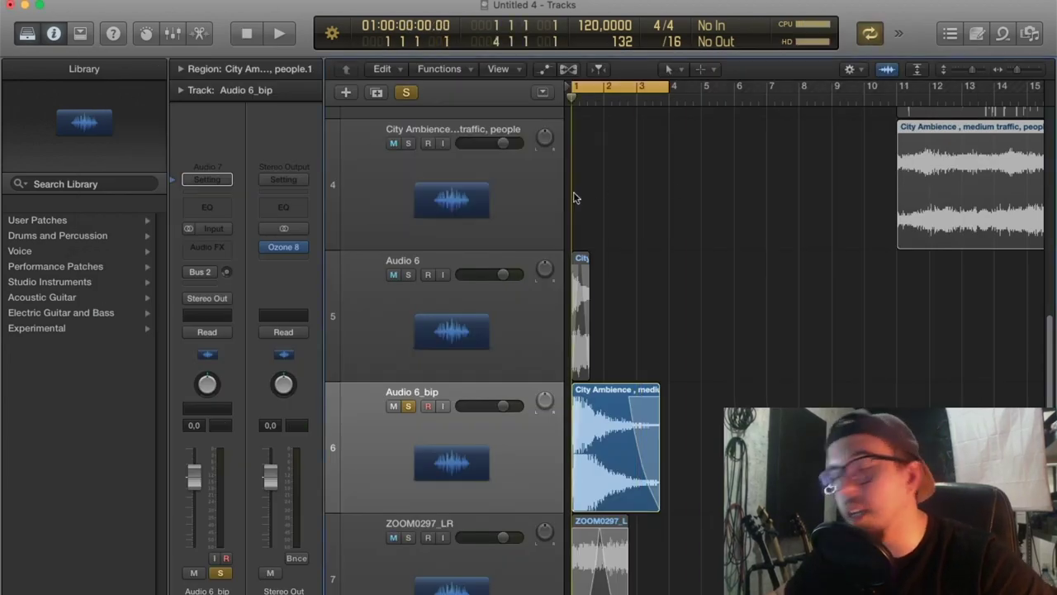
Keep only Audio 6_bip soloed and shorten its faded City Ambience region to about two thirds of a bar.
drag(974, 73, 971, 73)
scroll(750, 323, left, 1)
scroll(750, 323, up, 3)
scroll(679, 342, left, 5)
click(405, 91)
click(408, 457)
scroll(472, 416, up, 2)
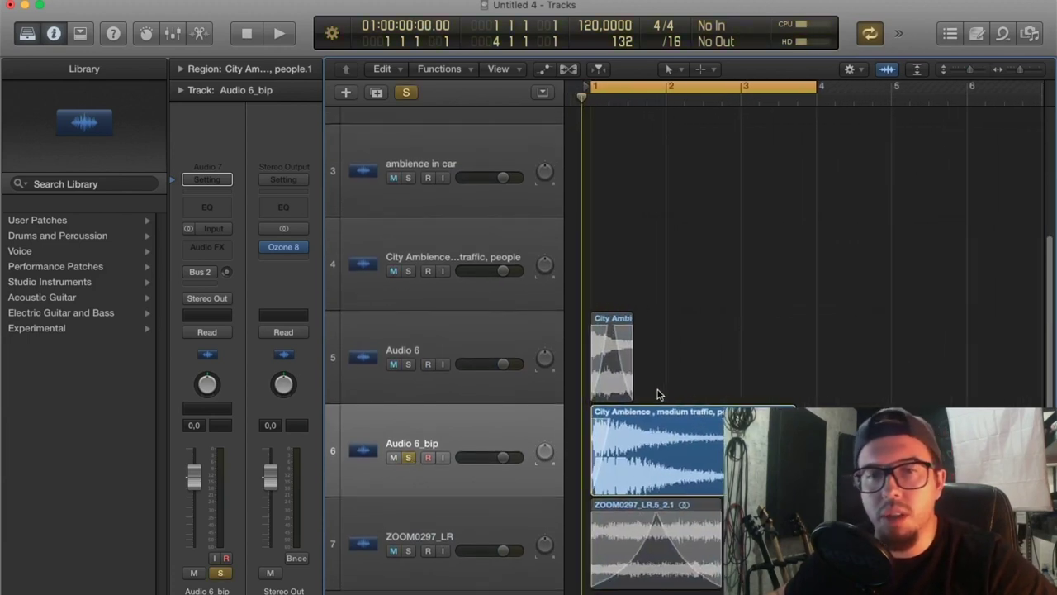
click(739, 345)
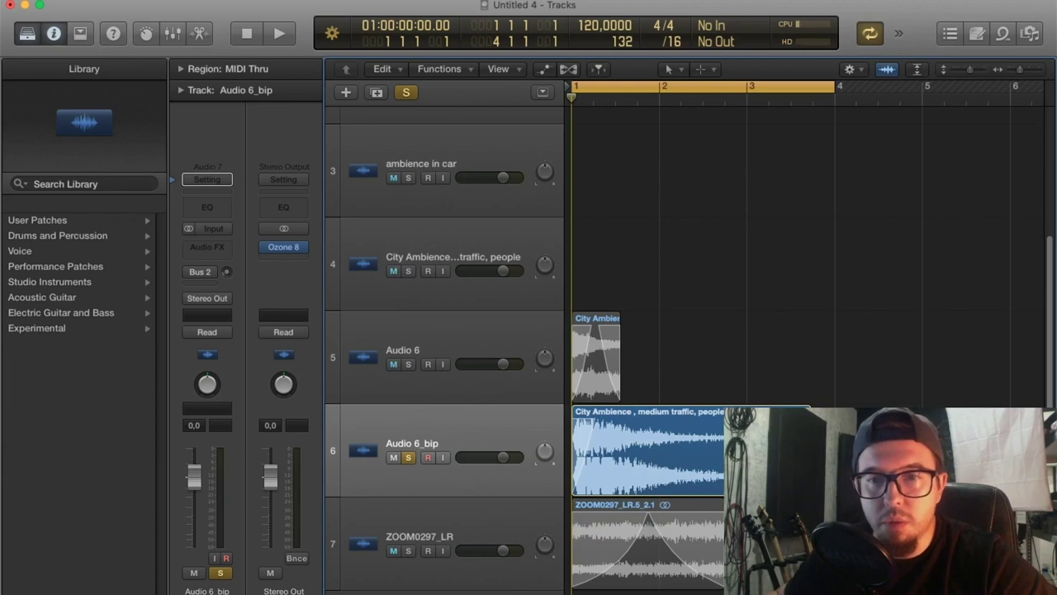
drag(724, 459, 574, 461)
click(722, 234)
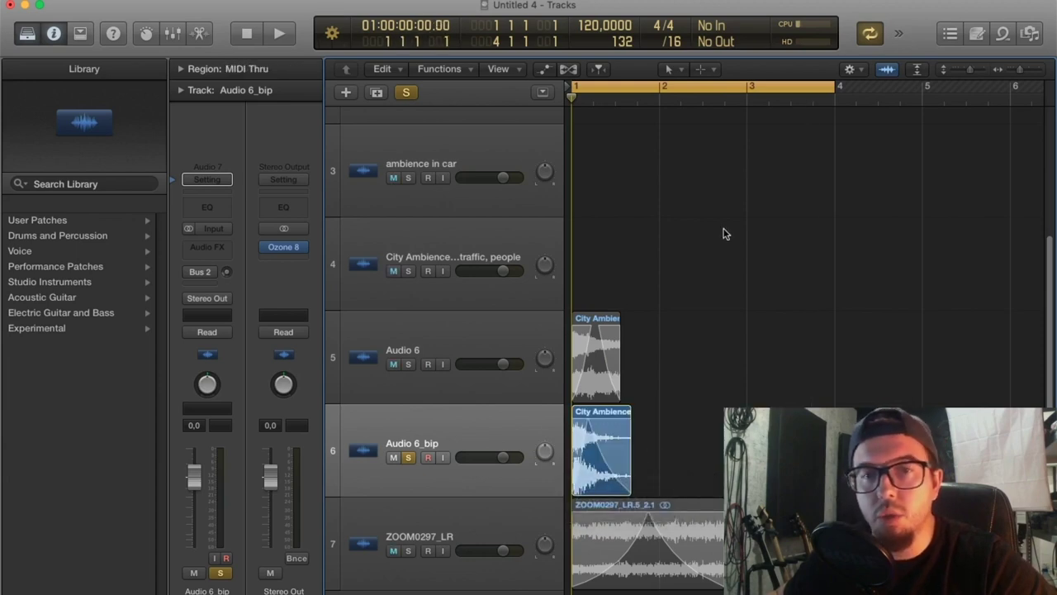
Audition the shortened Audio 6_bip region and reshape its fade-in and fade-out into outward-bulging curves.
key(space)
key(space)
right_click(584, 420)
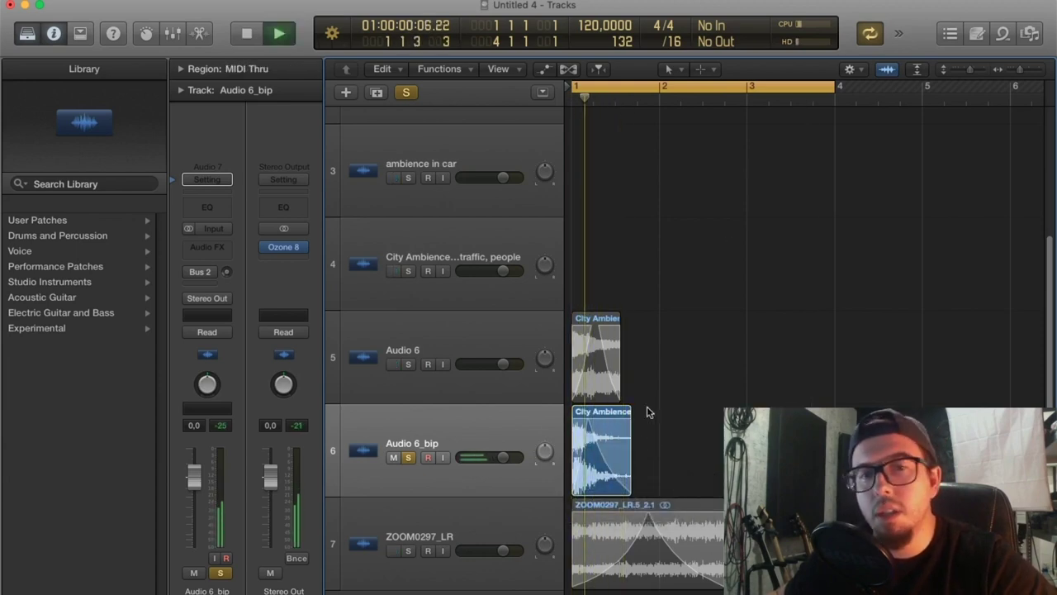
click(587, 420)
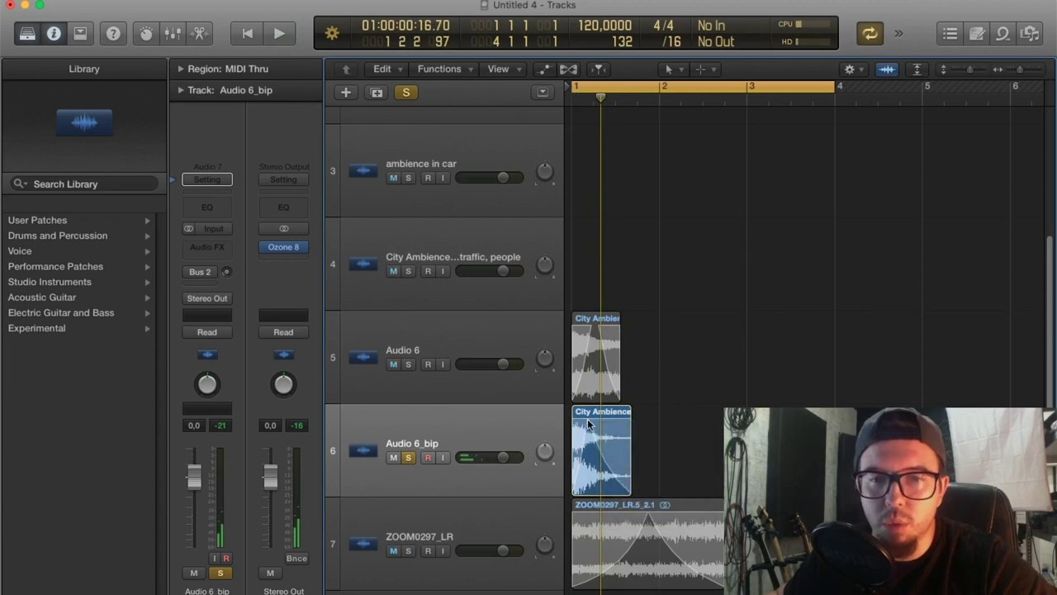
key(super+Right)
key(super+Right)
key(super+Right)
key(space)
scroll(622, 422, left, 3)
key(space)
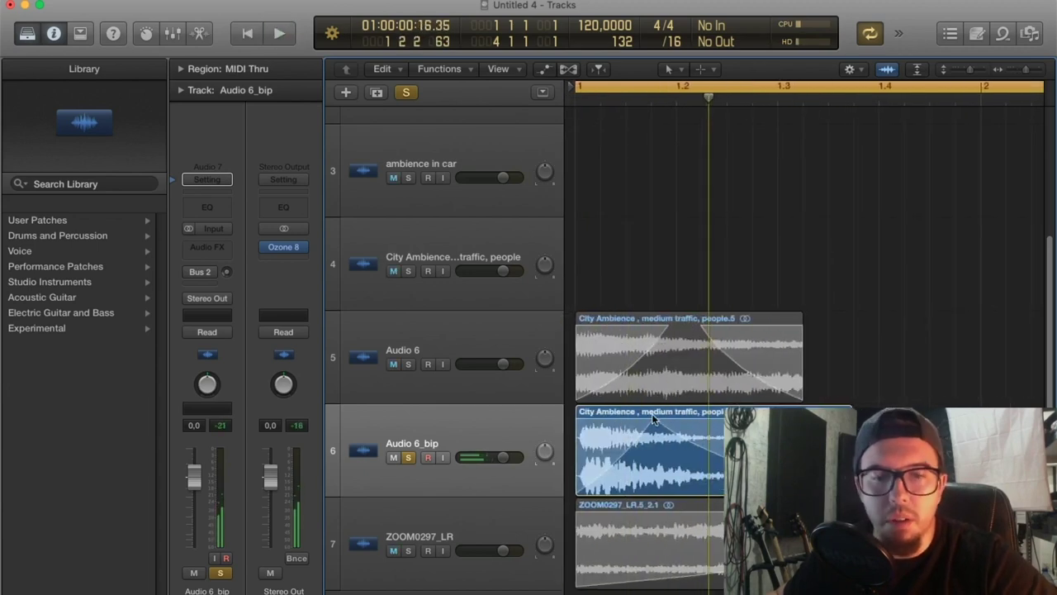
click(653, 421)
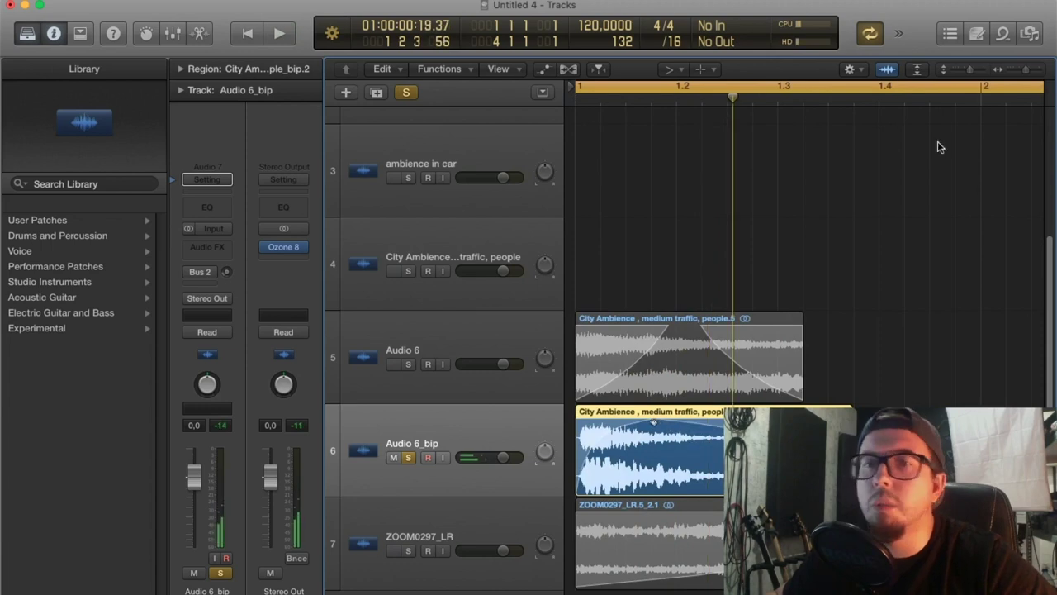
Clear the current solo, solo the original City Ambience track, and move the cycle range to bars 10 to 16.
drag(1025, 70, 953, 70)
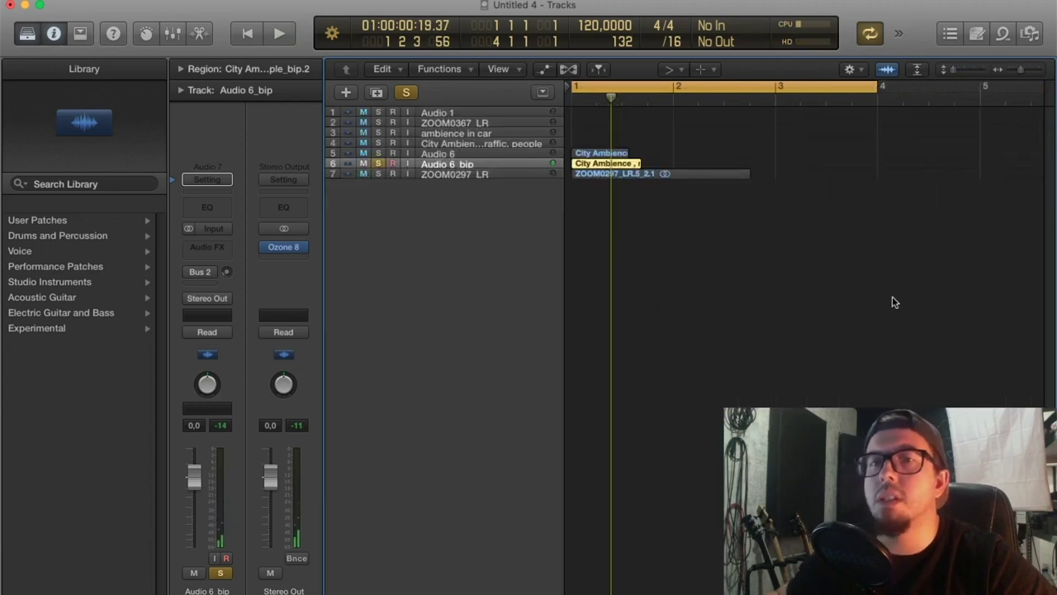
click(877, 318)
key(super+Left)
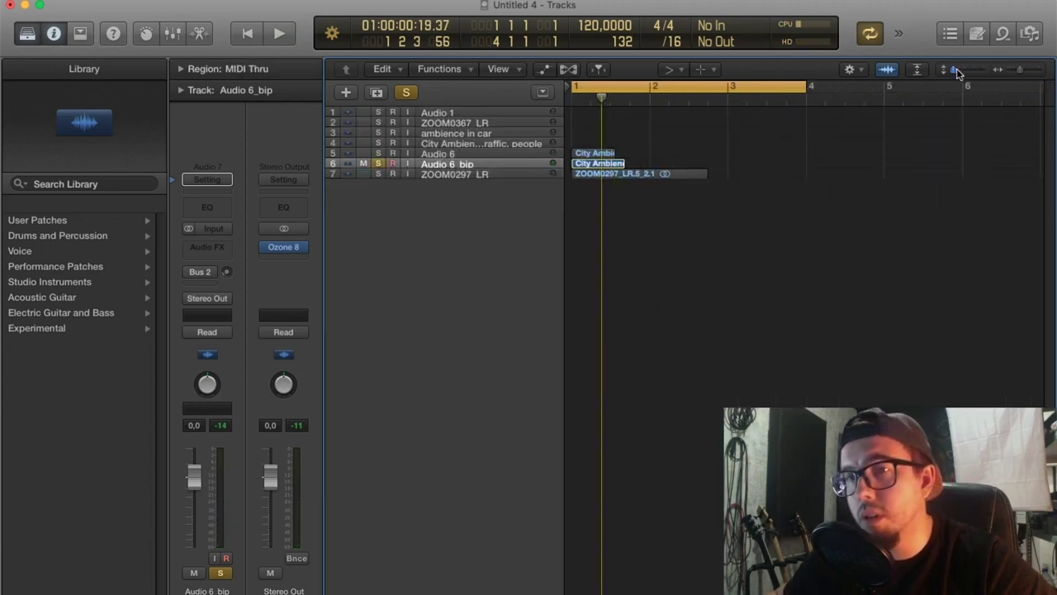
drag(956, 72, 965, 69)
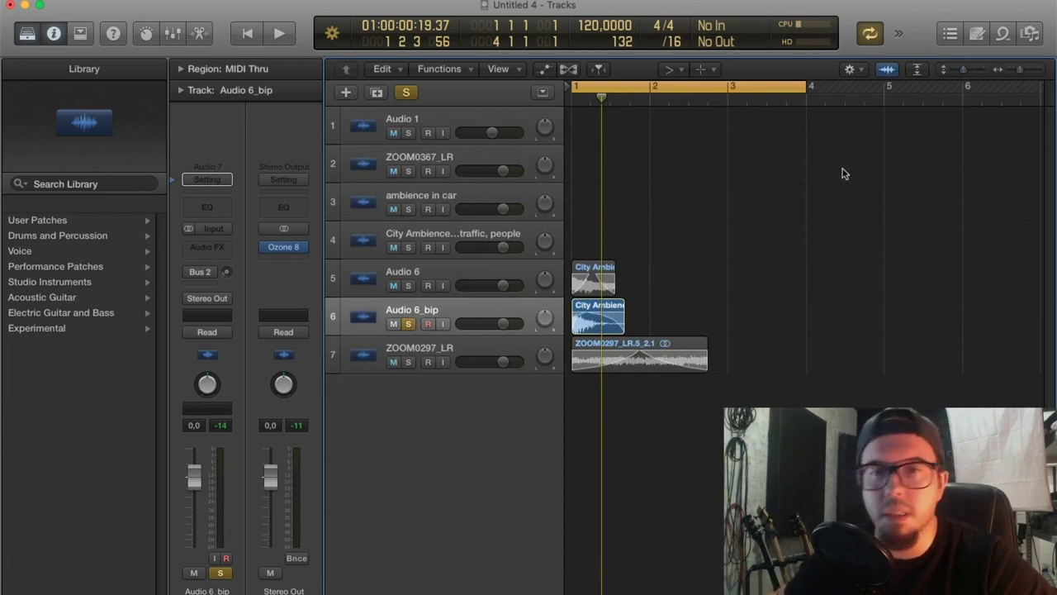
drag(963, 70, 960, 71)
key(super+Left)
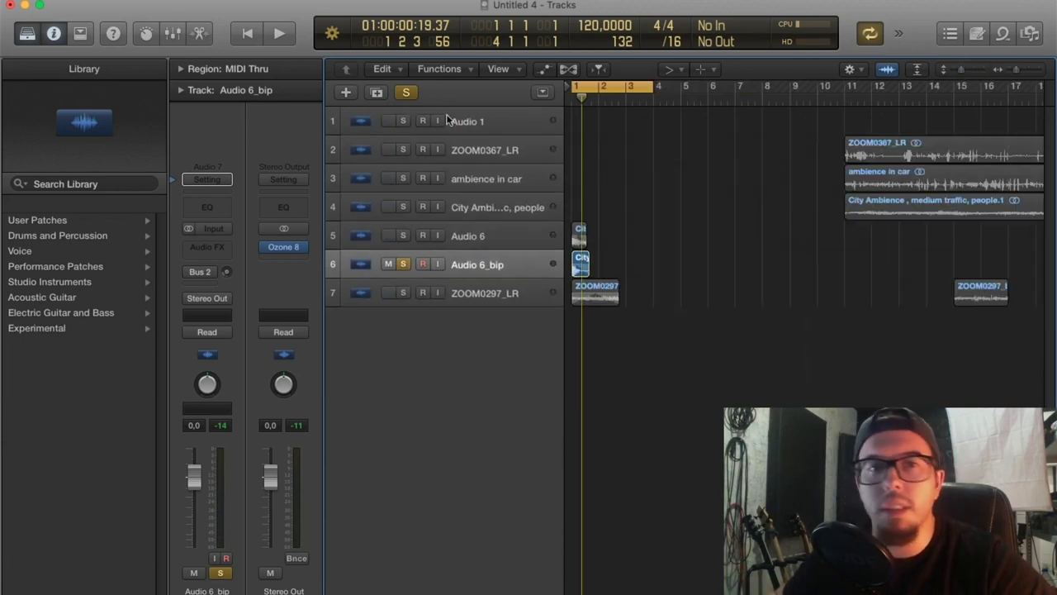
click(405, 92)
key(super+Left)
key(super+Left)
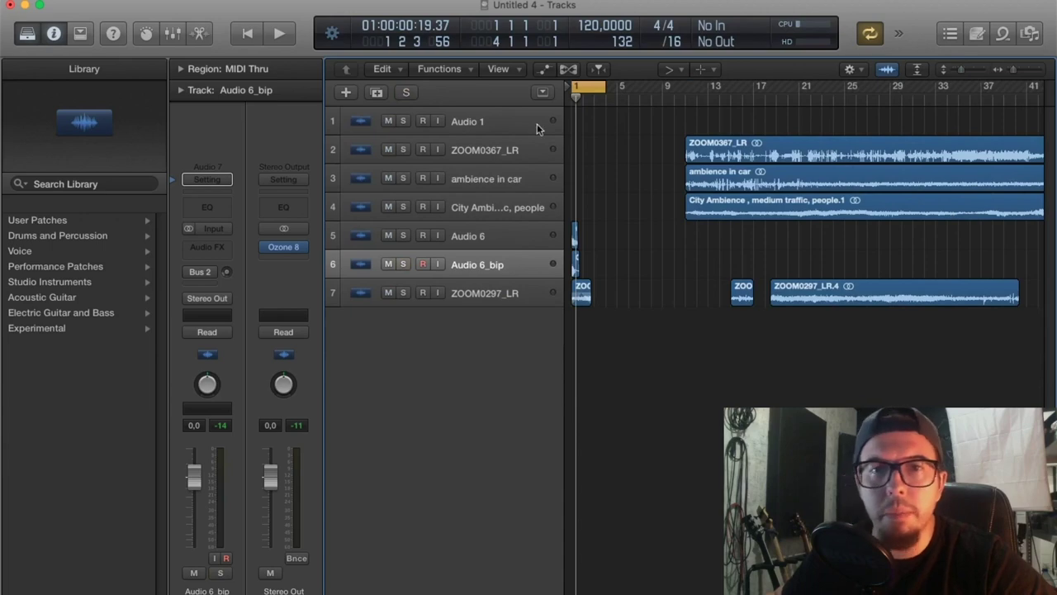
click(403, 206)
drag(679, 90, 715, 87)
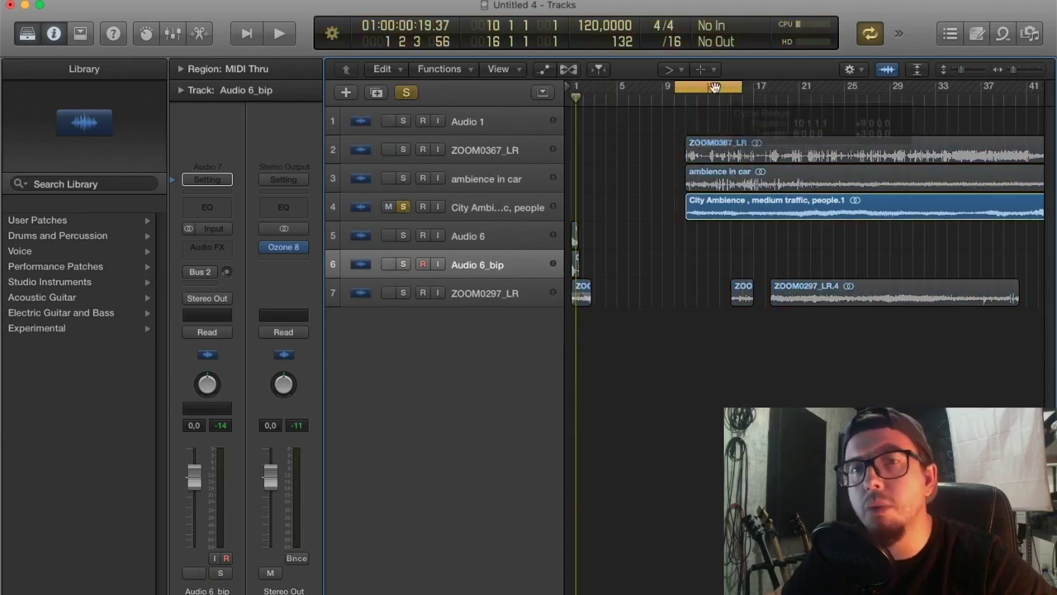
Play the soloed City Ambience recording from bar 11 with cycle mode off.
drag(960, 71, 968, 71)
click(687, 98)
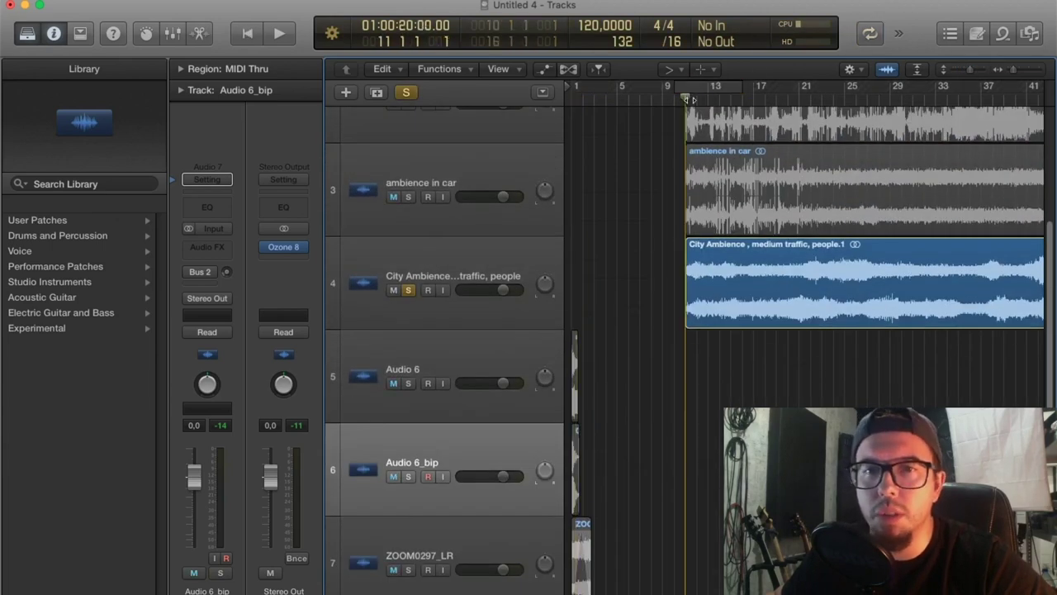
key(space)
scroll(732, 281, right, 2)
scroll(733, 281, up, 1)
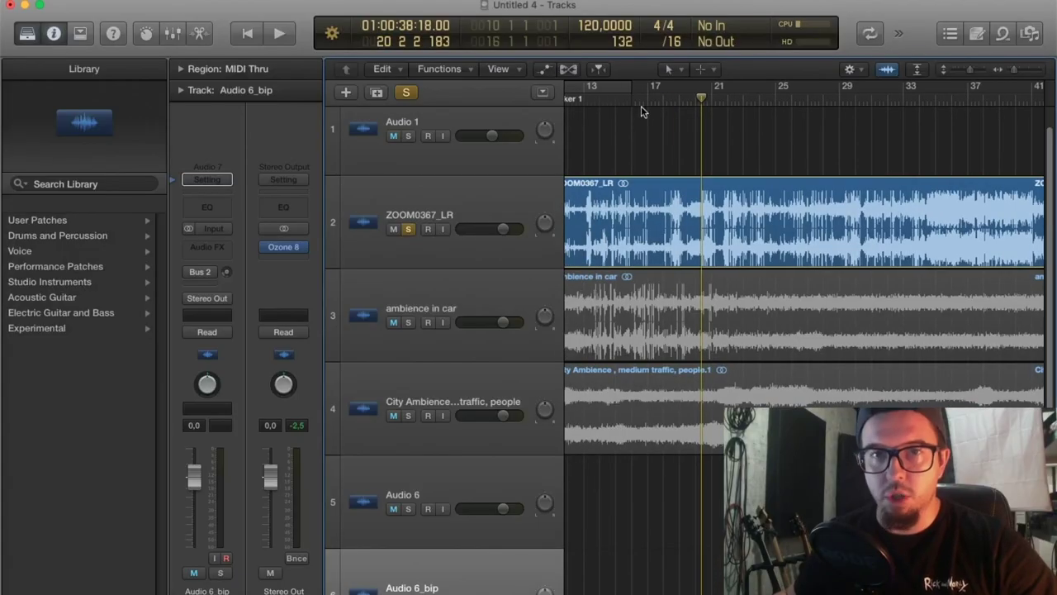
Listen through the soloed ZOOM0367_LR recording between about bars 12 and 22 for usable fragments.
scroll(700, 277, down, 5)
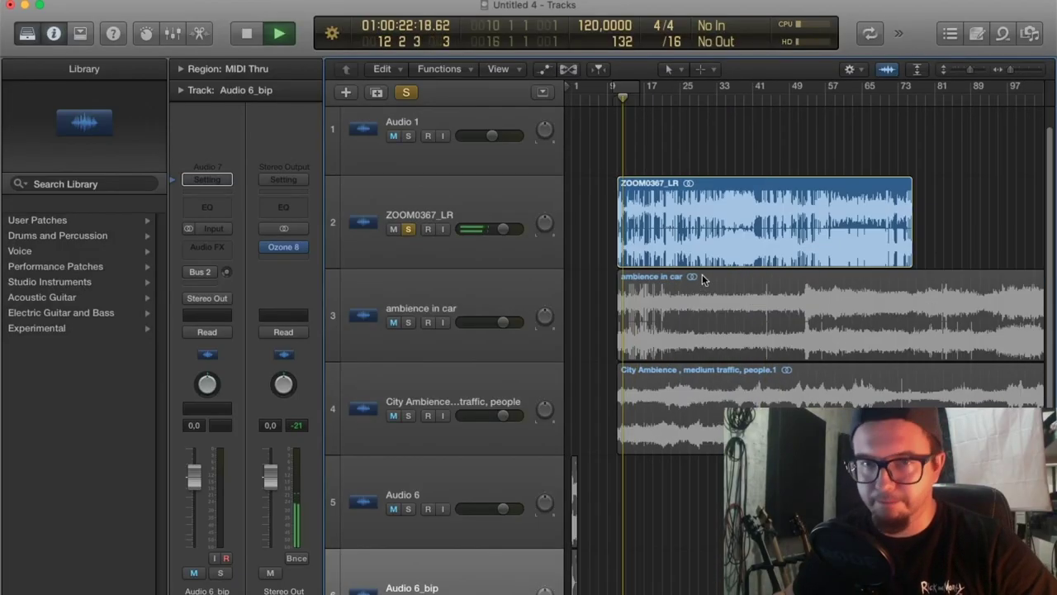
scroll(719, 216, up, 4)
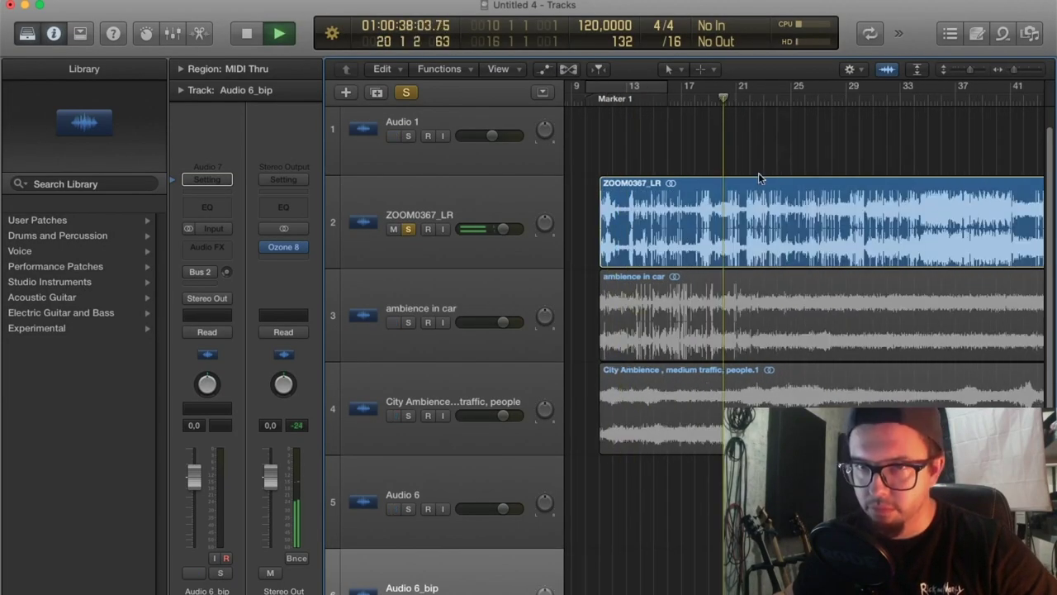
scroll(760, 177, up, 5)
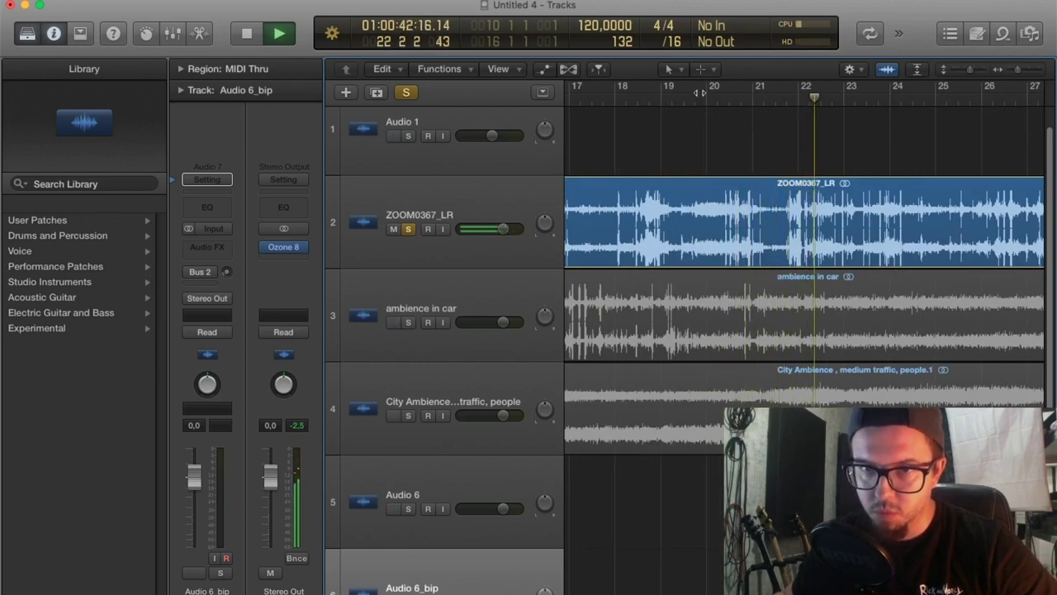
key(space)
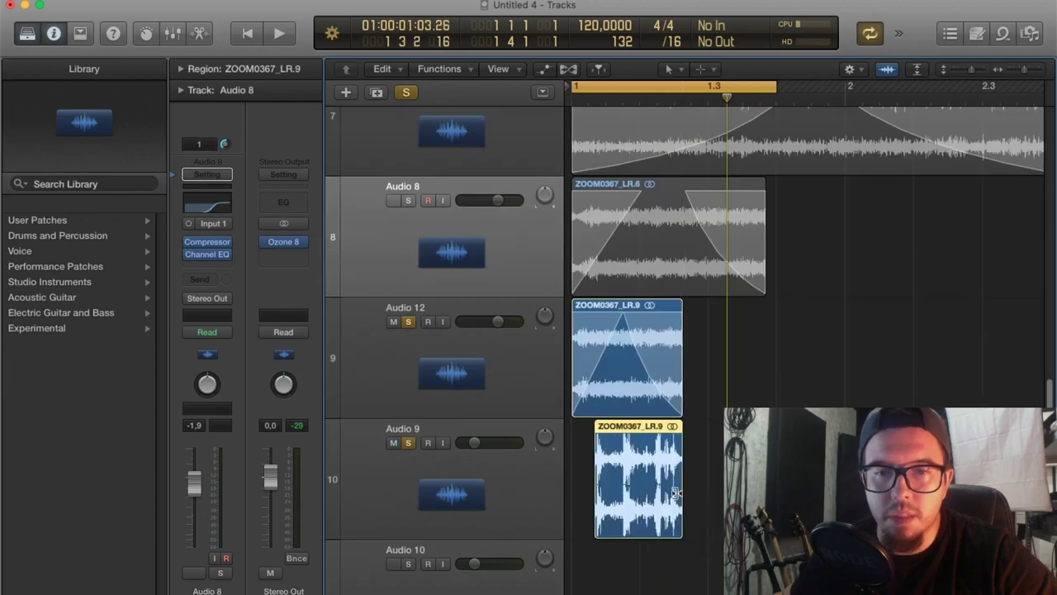
Trim the end of the ZOOM0367_LR.9 region on Audio 9 and roll off the track's low frequencies with Channel EQ.
drag(684, 483, 649, 483)
click(207, 214)
drag(74, 207, 415, 208)
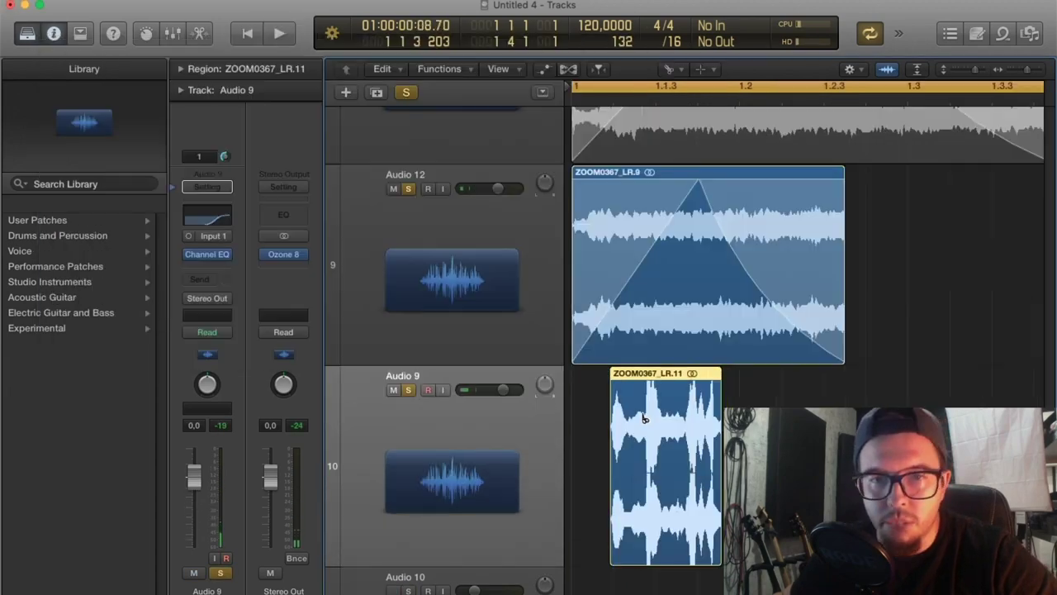
Split the ZOOM0367_LR.11 region on Audio 9 into two short pieces and space them apart.
click(642, 463)
drag(677, 429, 732, 429)
drag(635, 404, 610, 404)
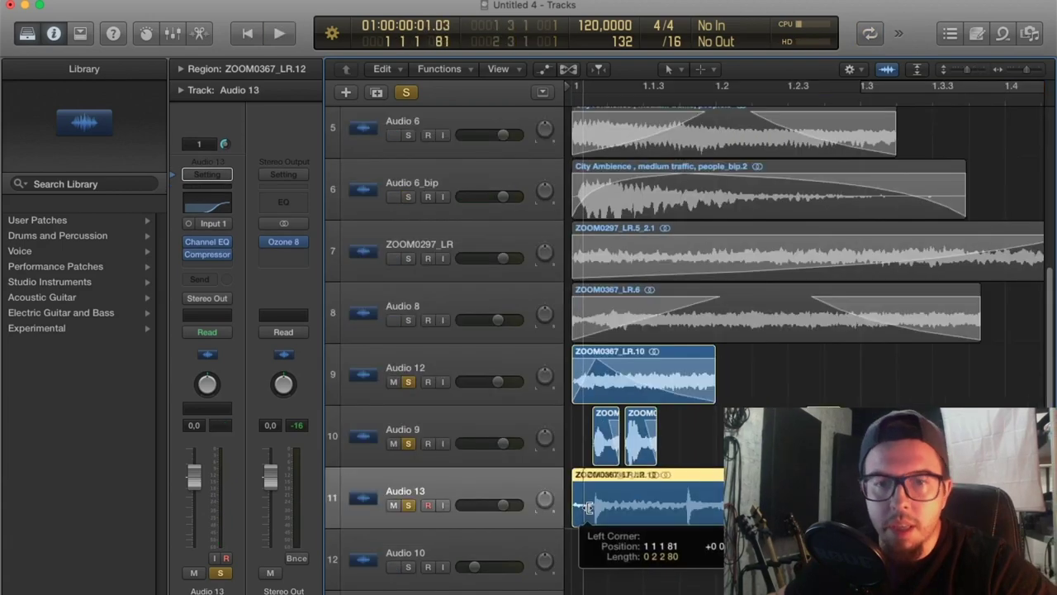
Trim the start of the ZOOM0367_LR.12 region on Audio 13 and loop playback from bar 1 to 1 2 2 59.
drag(602, 506, 612, 504)
drag(761, 86, 167, 101)
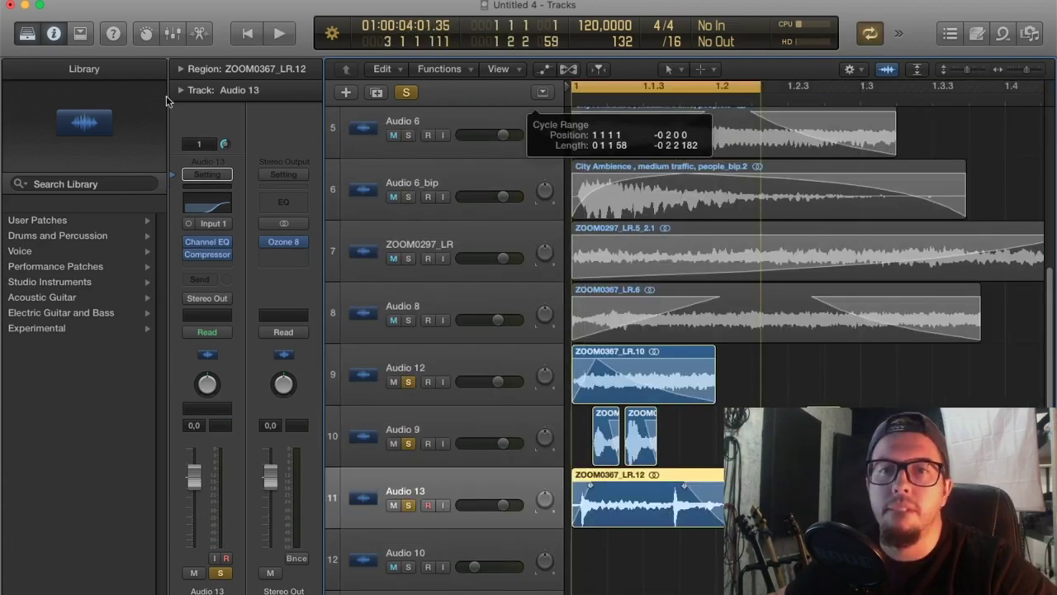
key(space)
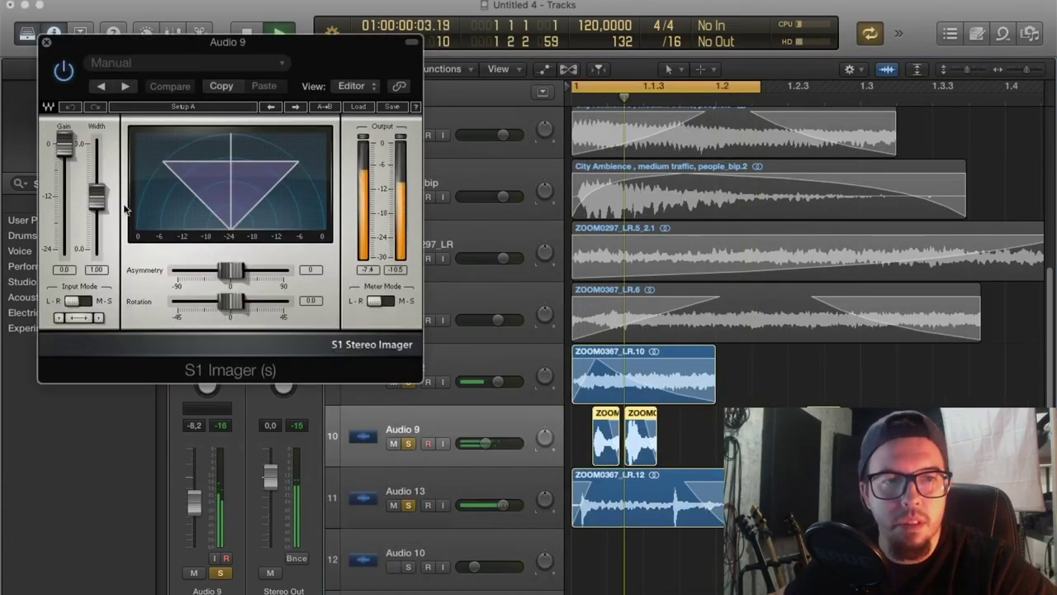
Increase the S1 Imager's stereo width on Audio 9 and move the short ZOOM0367_LR.15 region on Audio 14 slightly later.
drag(97, 198, 97, 176)
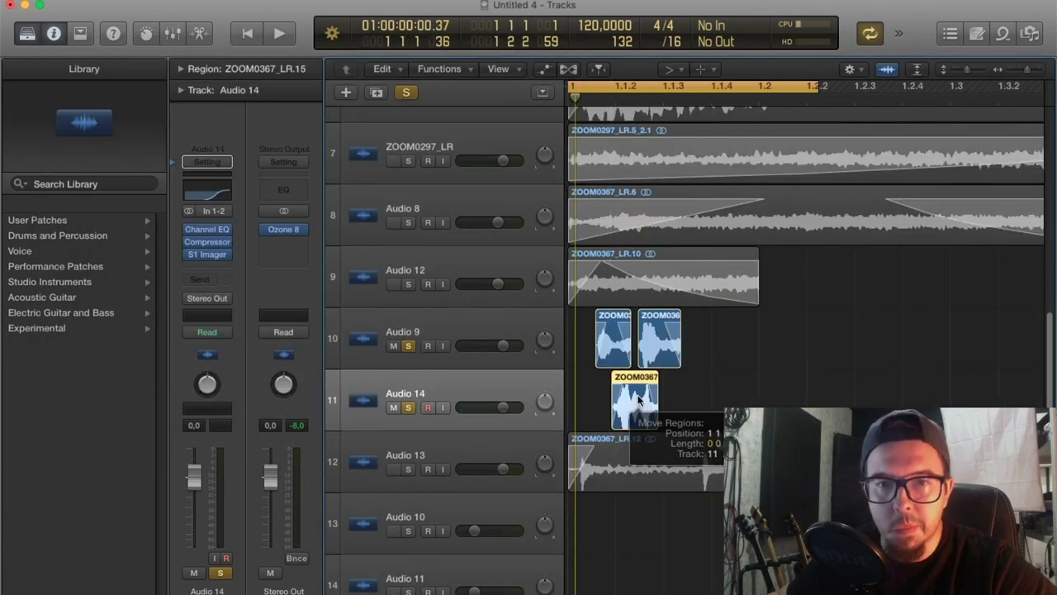
drag(633, 403, 644, 400)
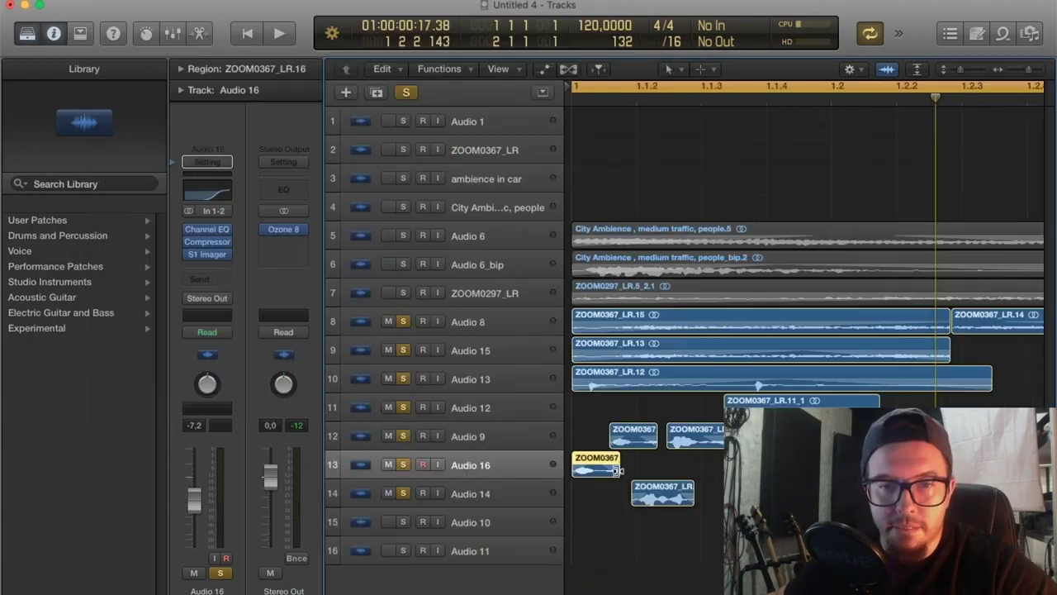
Shorten the region on Audio 16 and load the 1\32 Dotted Delay preset in the track's Delay Designer.
click(586, 464)
key(space)
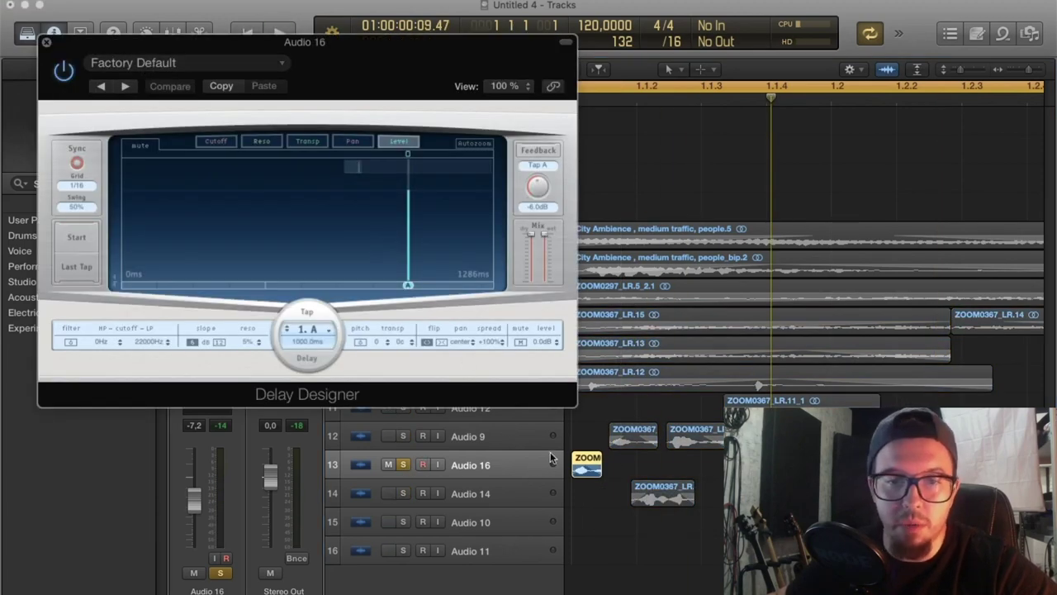
click(128, 72)
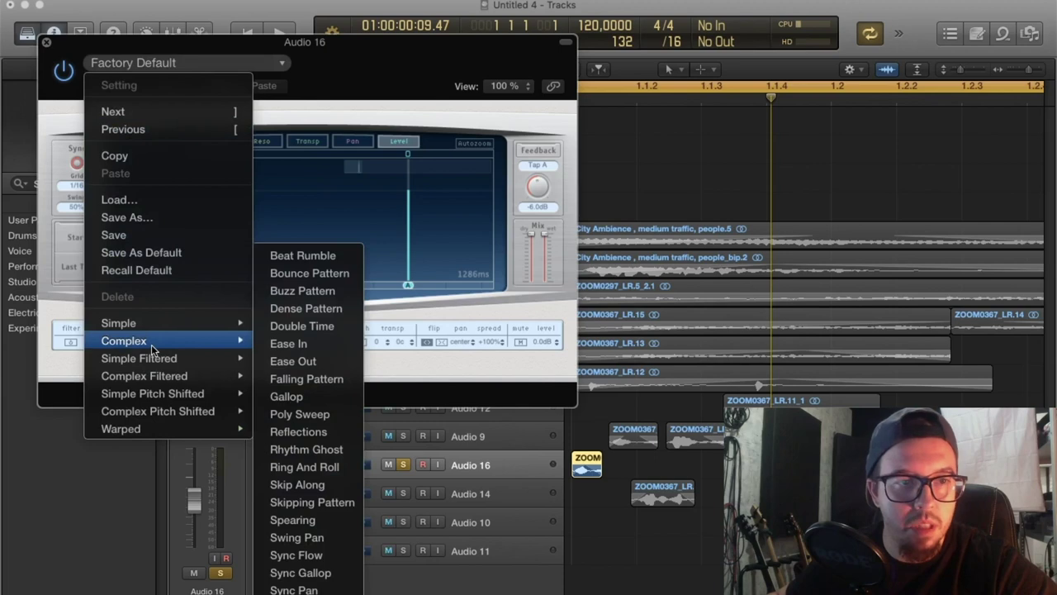
mouse_move(124, 323)
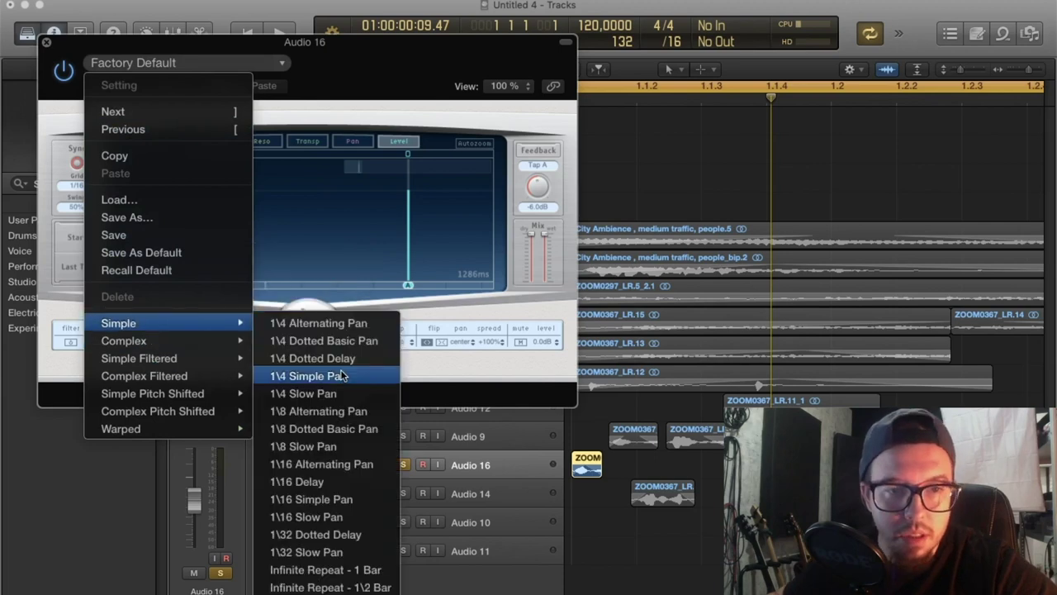
click(315, 534)
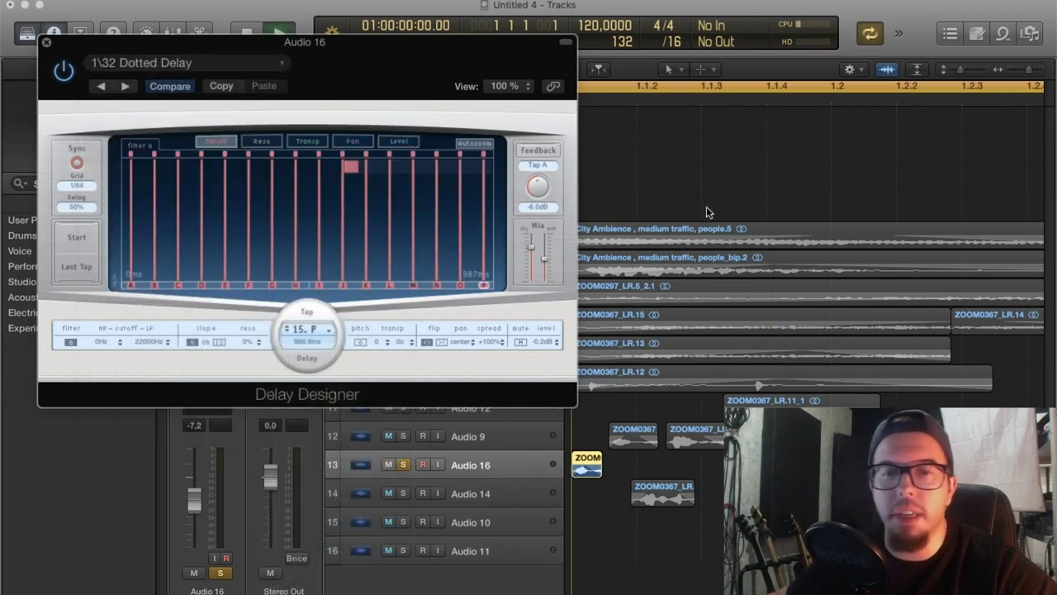
key(space)
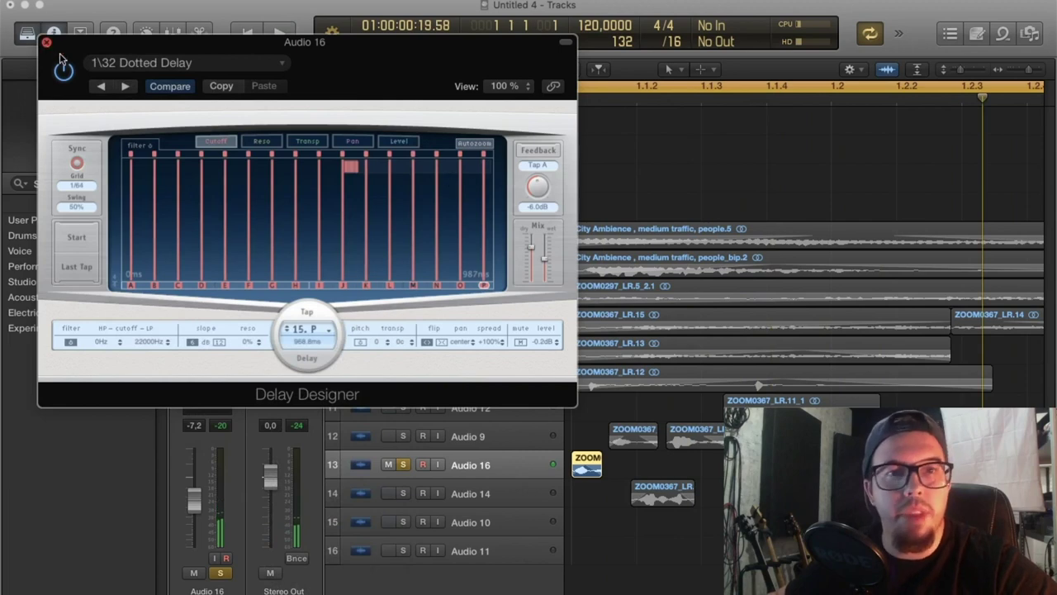
click(46, 42)
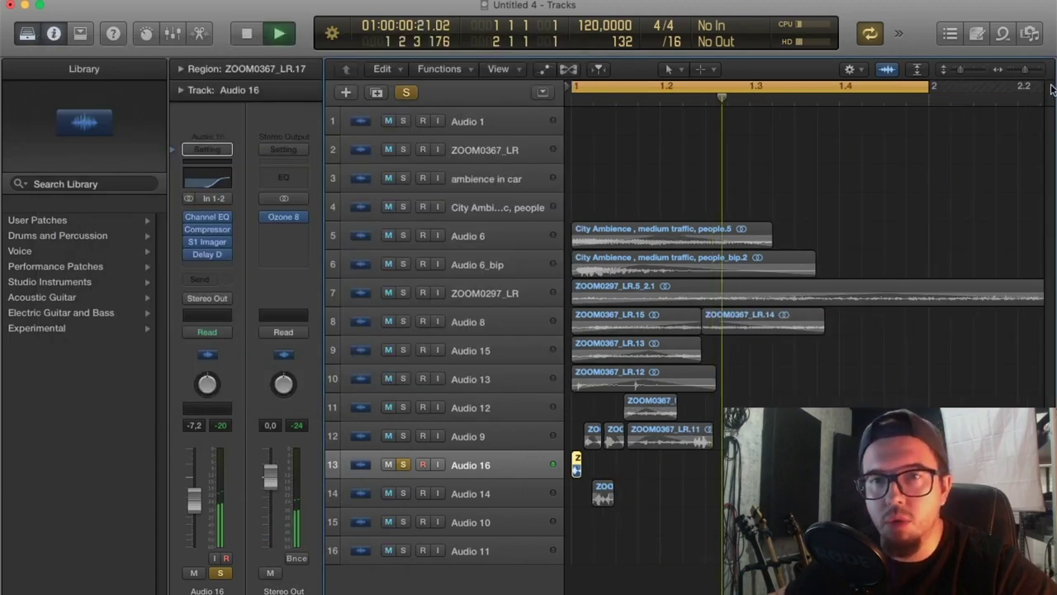
Solo the tracks from Audio 14 up to ZOOM0297_LR and play the layers together.
drag(403, 493, 403, 293)
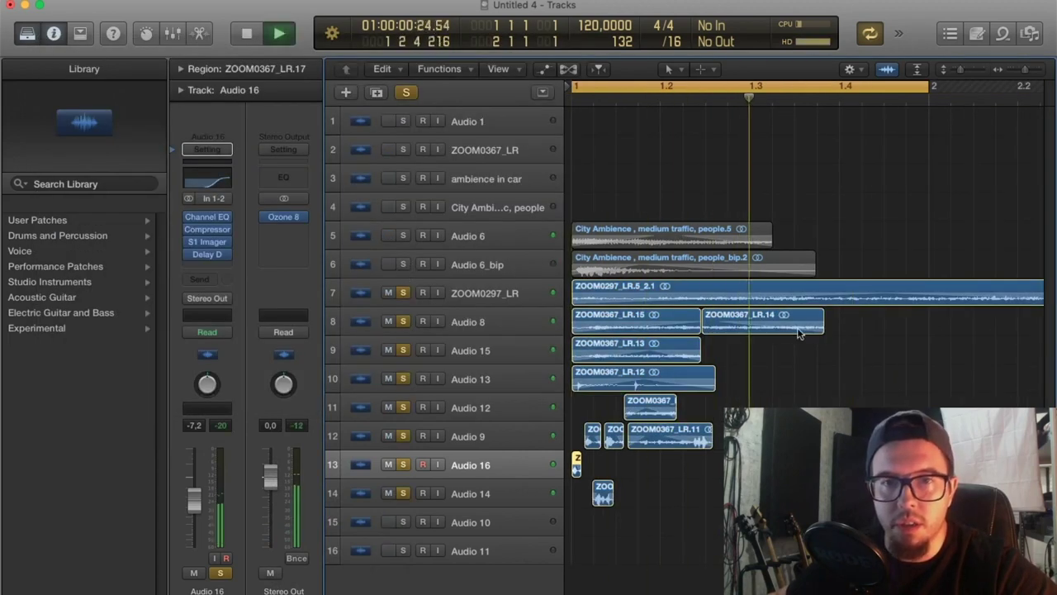
scroll(797, 314, down, 3)
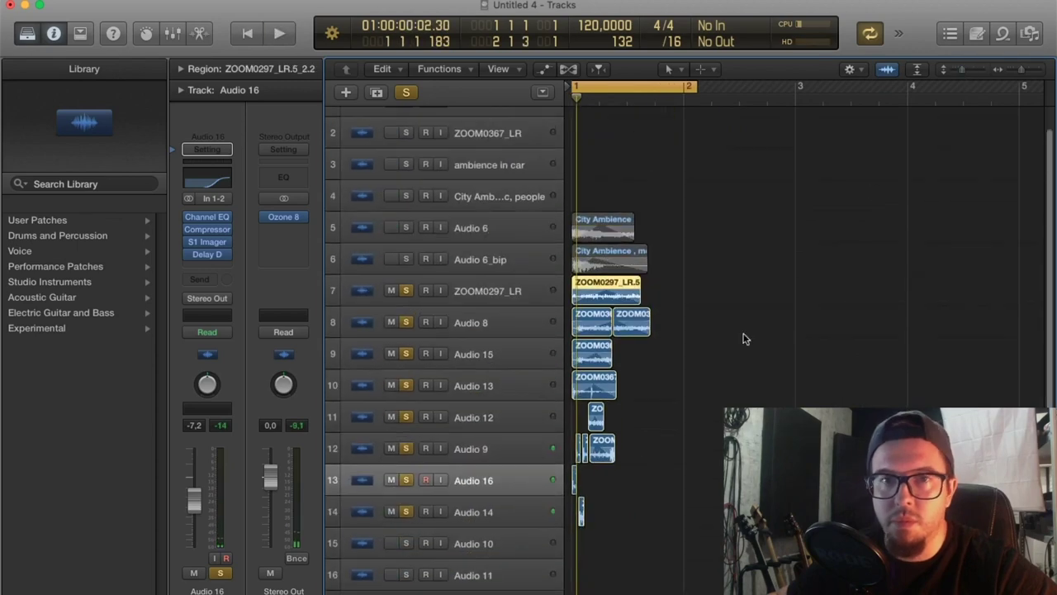
key(space)
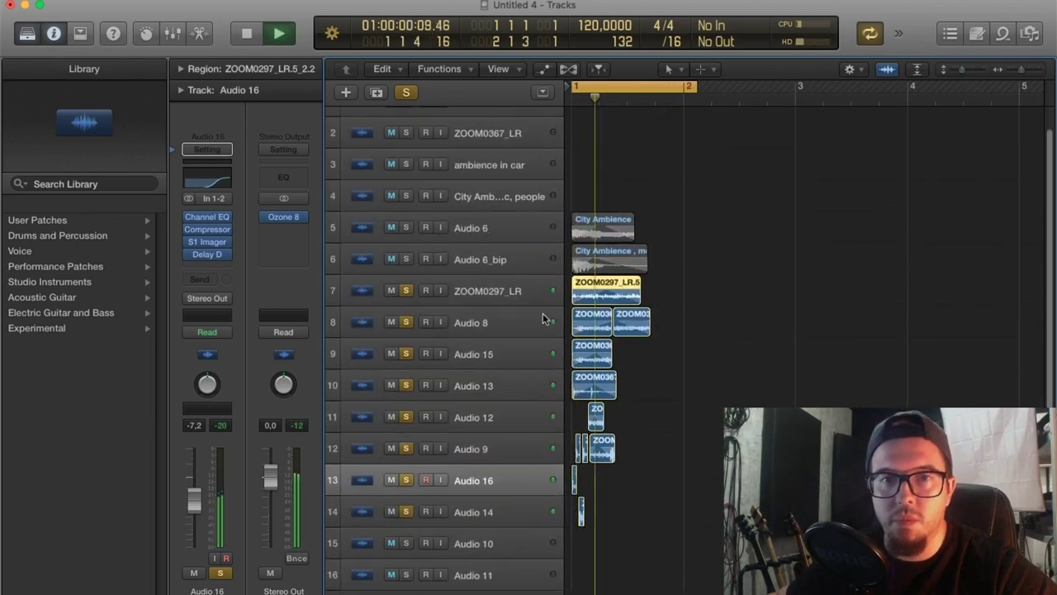
key(space)
Take Audio 15 and ZOOM0297_LR out of solo and play the remaining layers to judge their contribution.
click(366, 333)
key(space)
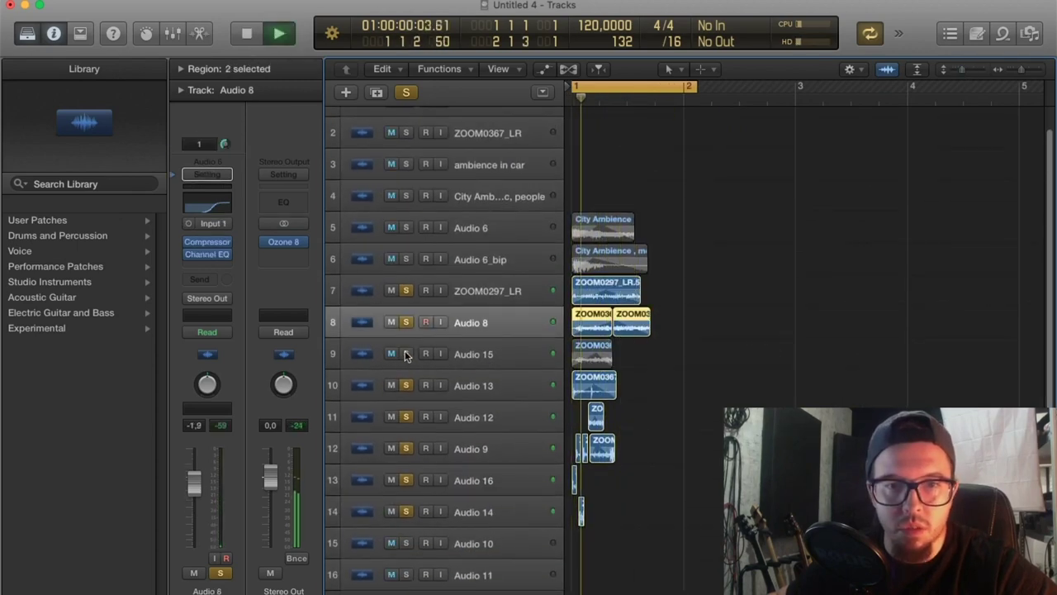
key(space)
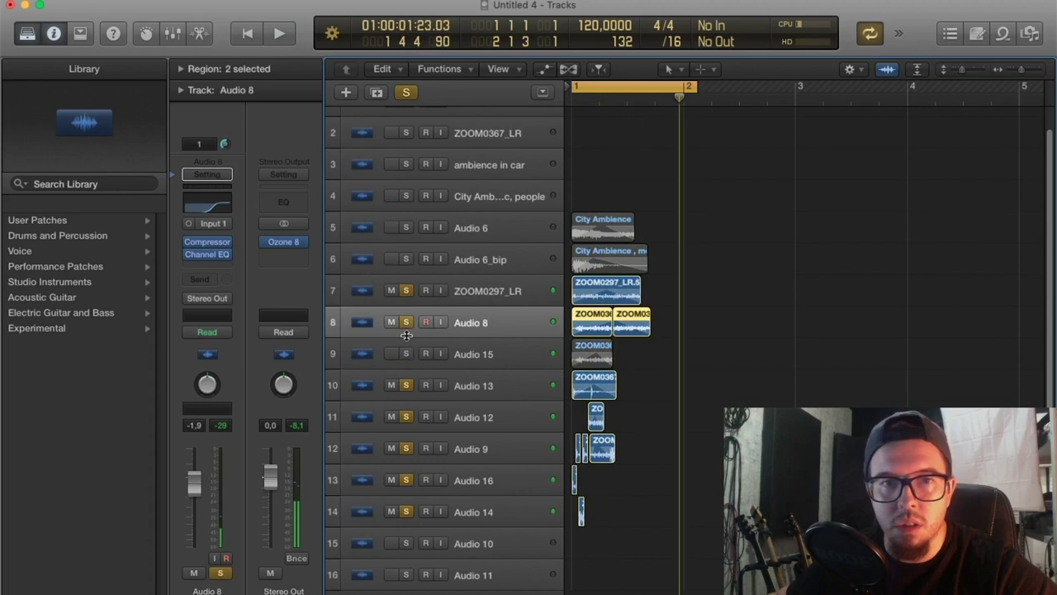
key(space)
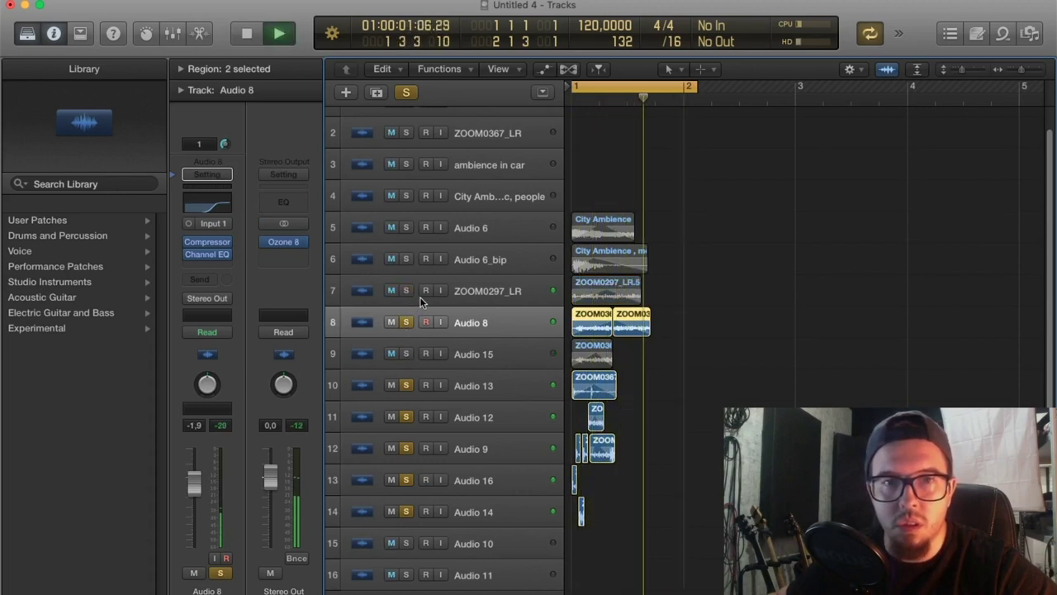
key(space)
key(space)
key(space)
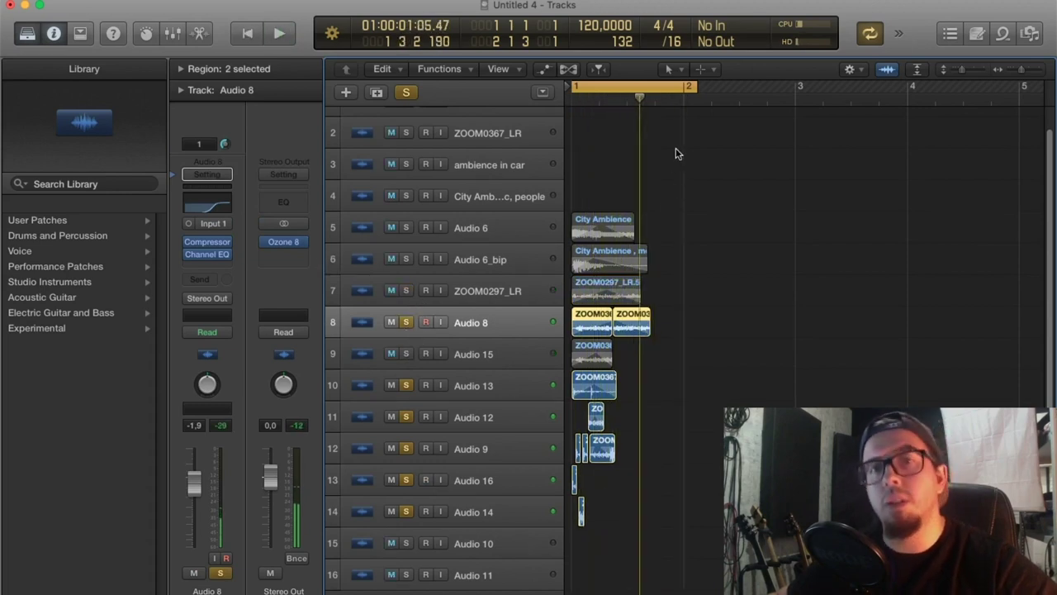
key(space)
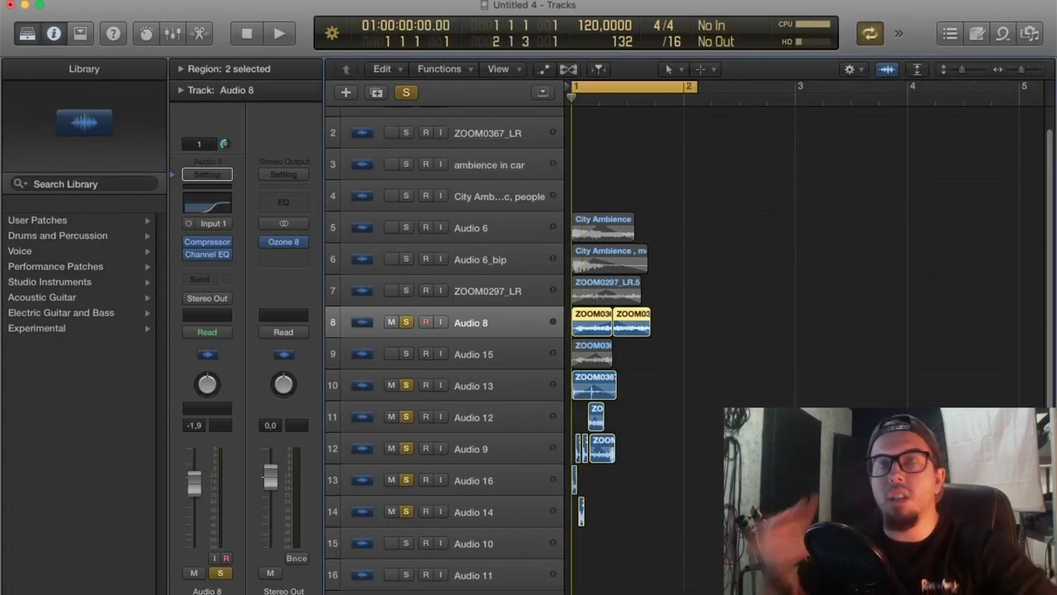
Solo Audio 15 again and compare the layers with Audio 8's solo off and on.
click(406, 322)
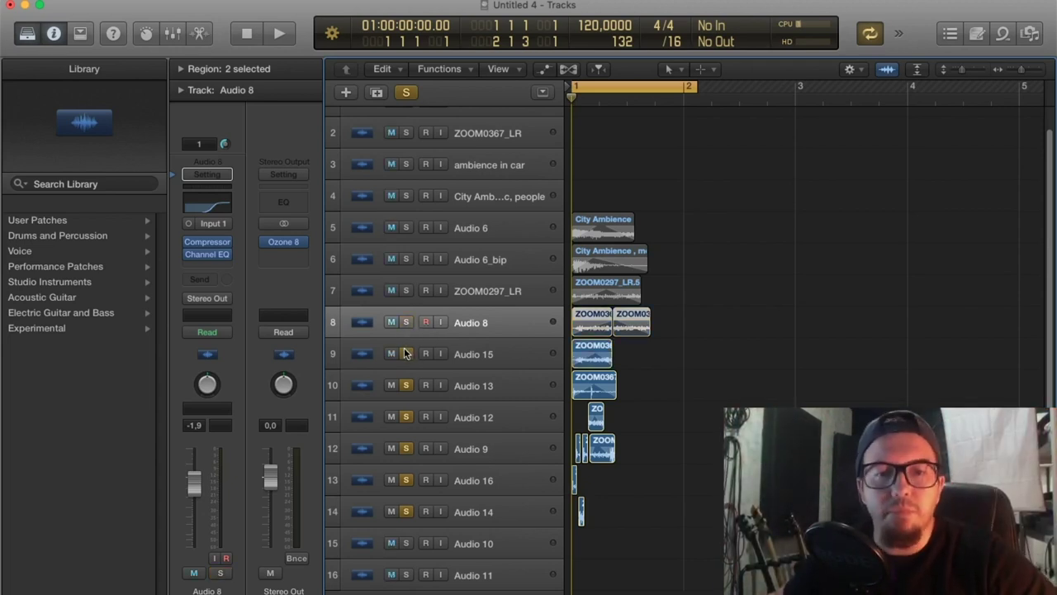
key(space)
click(406, 322)
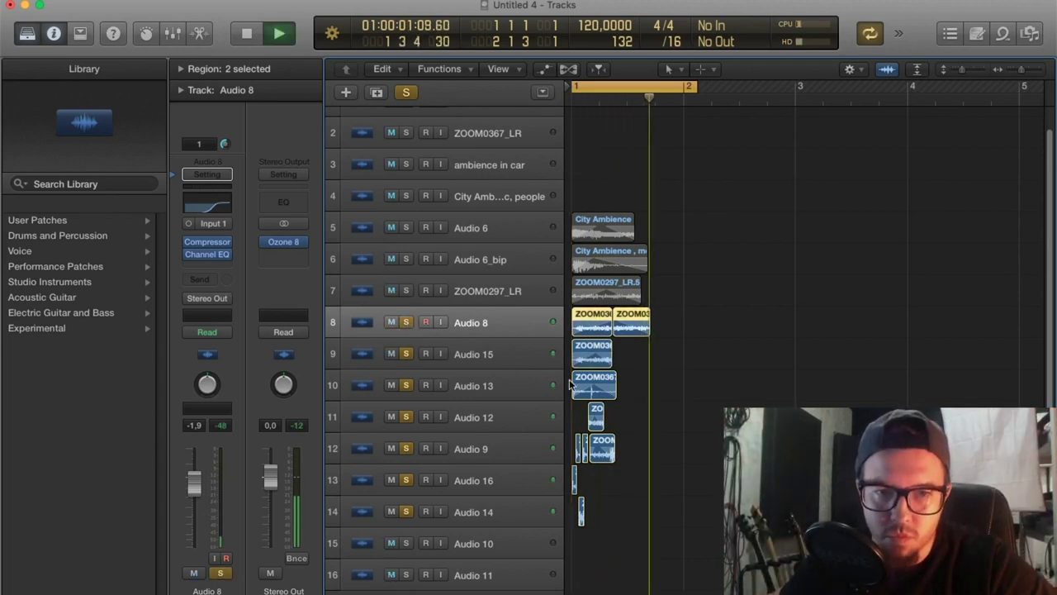
Add a Pitch Shifter to Audio 15, lower it to -7 semitones and set its mix to 100%.
click(376, 357)
key(space)
click(216, 265)
mouse_move(210, 395)
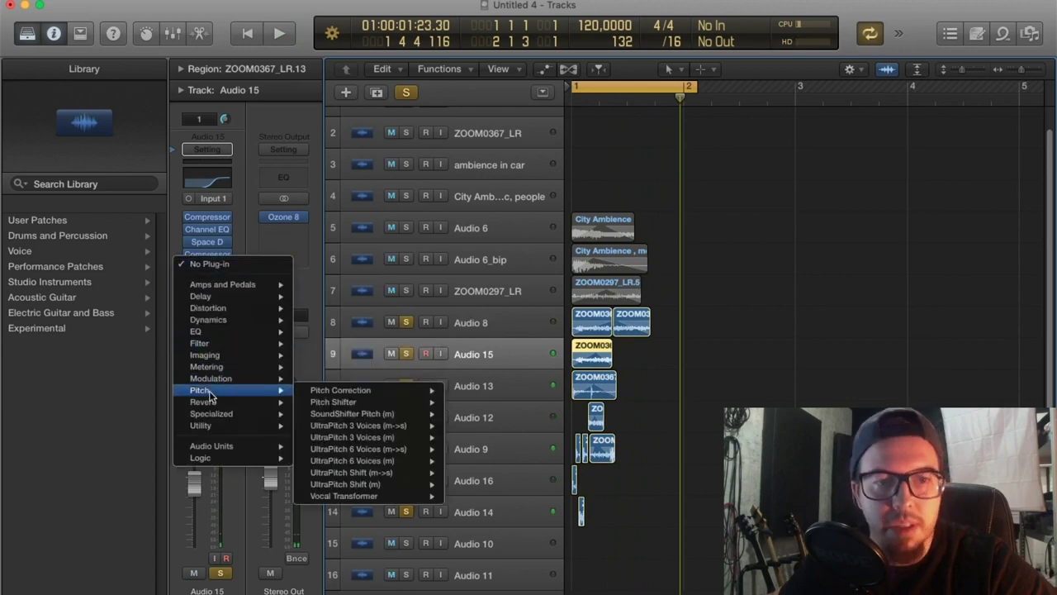
click(339, 402)
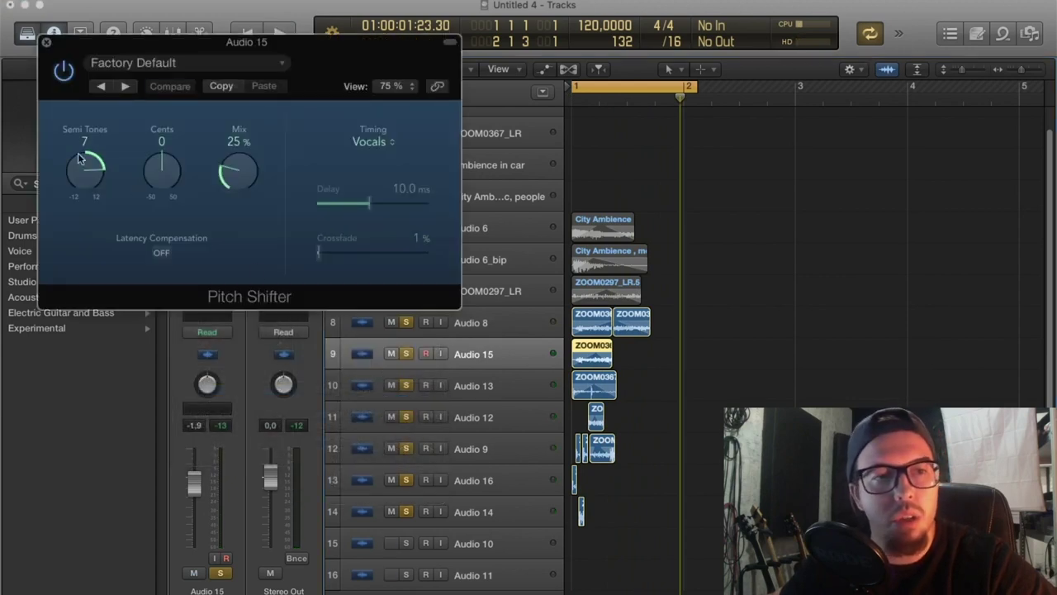
key(space)
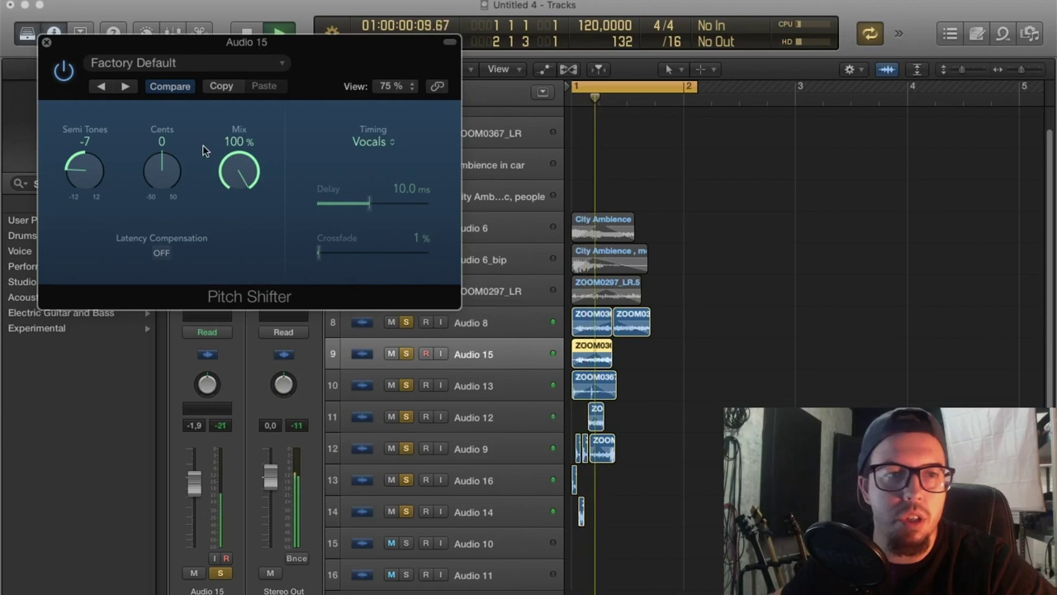
drag(82, 170, 83, 186)
click(47, 43)
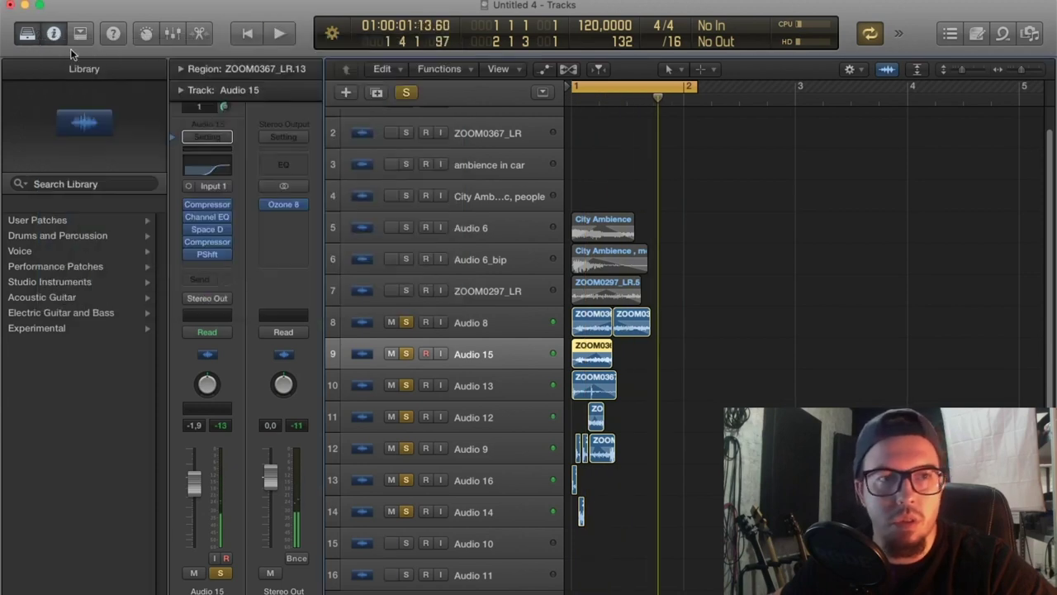
Reshape Audio 15's Channel EQ with the low cut at 35.5 Hz and a high cut at 280 Hz, and audition it.
click(205, 170)
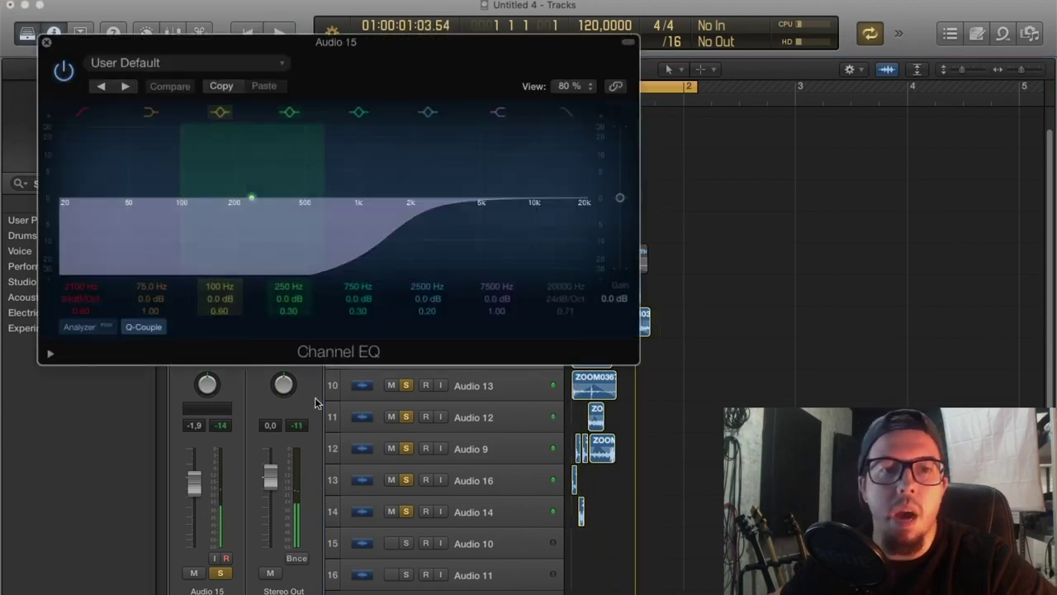
drag(401, 229, 99, 244)
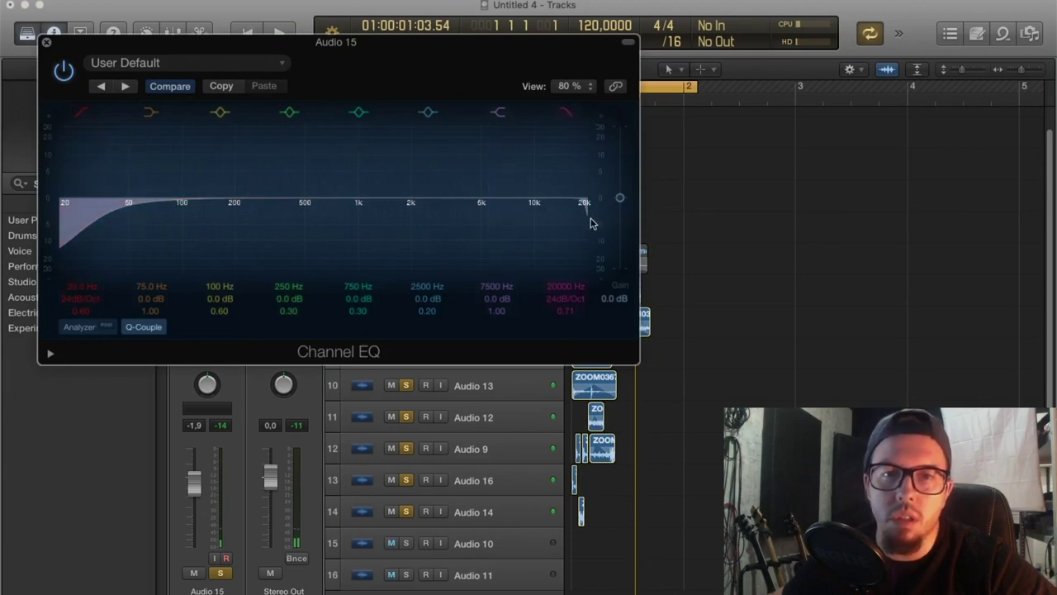
drag(585, 207, 260, 215)
key(space)
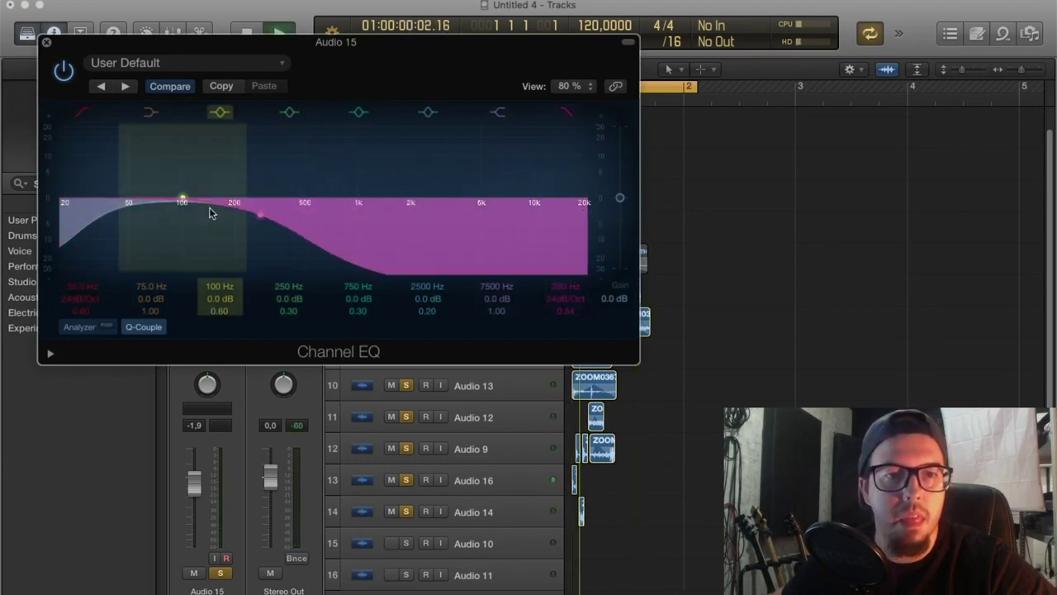
key(space)
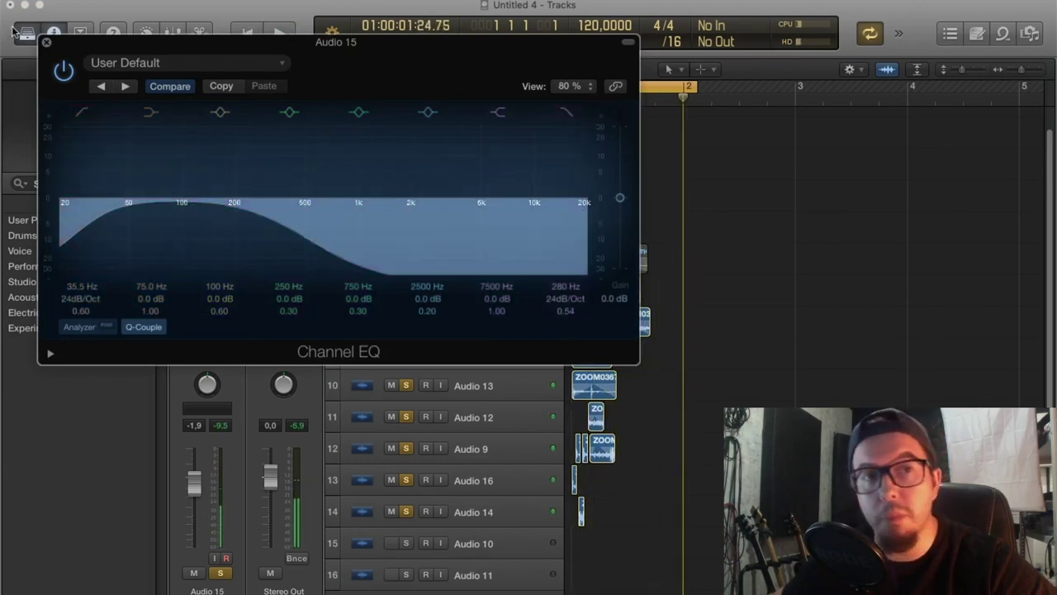
click(46, 43)
Add a send from Audio 15 to Bus 2 at a level of -17.6 dB.
click(202, 281)
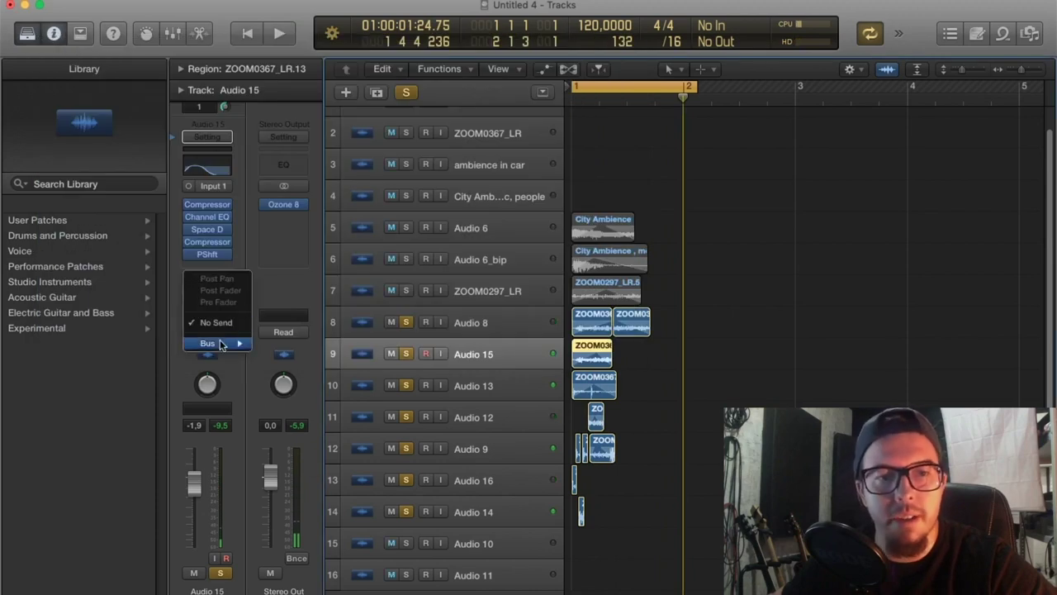
mouse_move(221, 344)
click(299, 357)
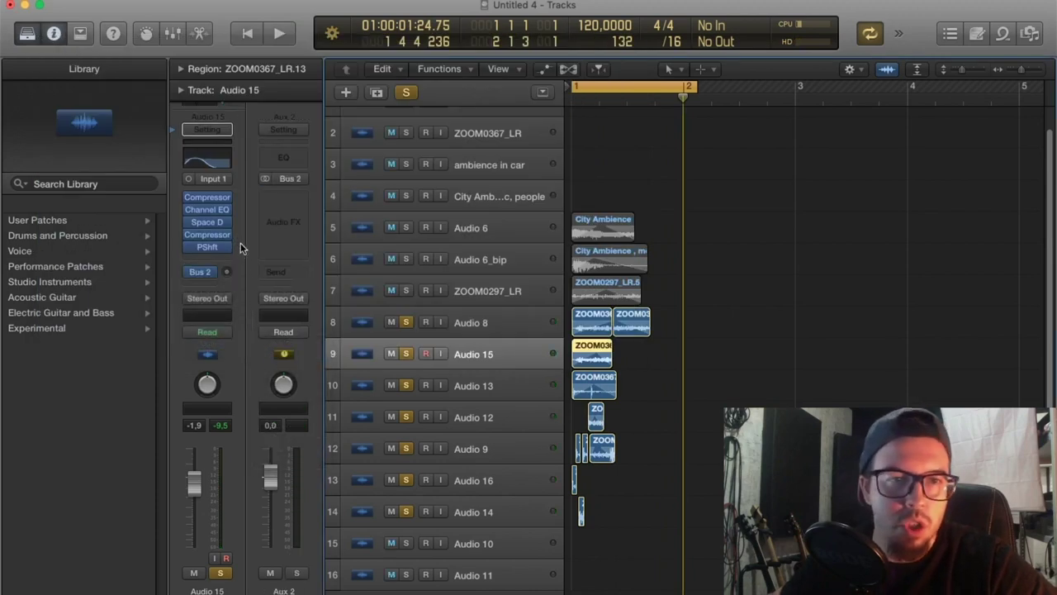
Insert ValhallaVintageVerb on the Bus 2 aux channel and set its mix to 71.6% during playback.
click(283, 202)
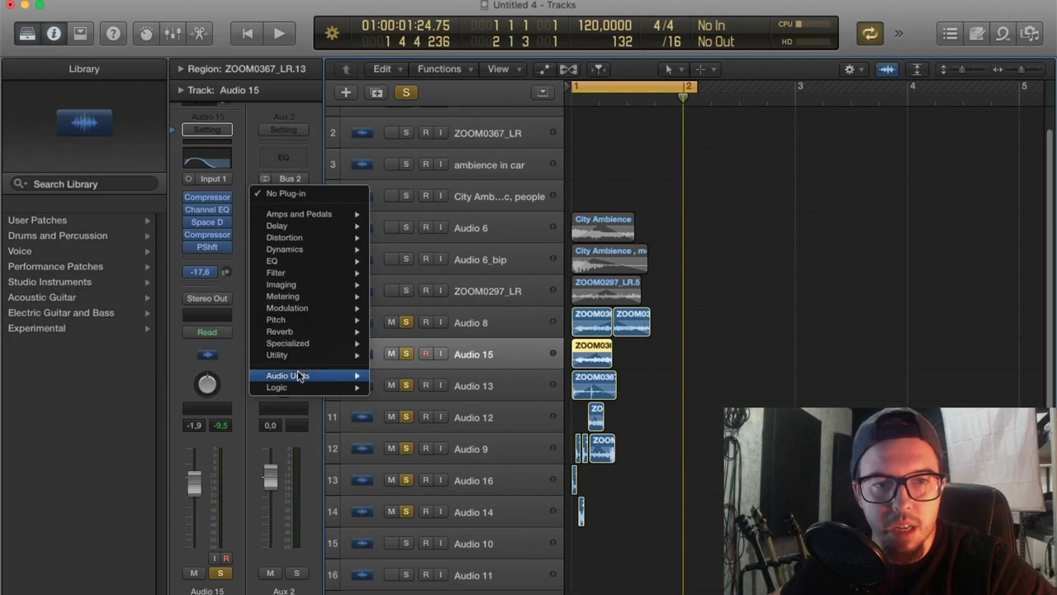
mouse_move(295, 376)
mouse_move(446, 551)
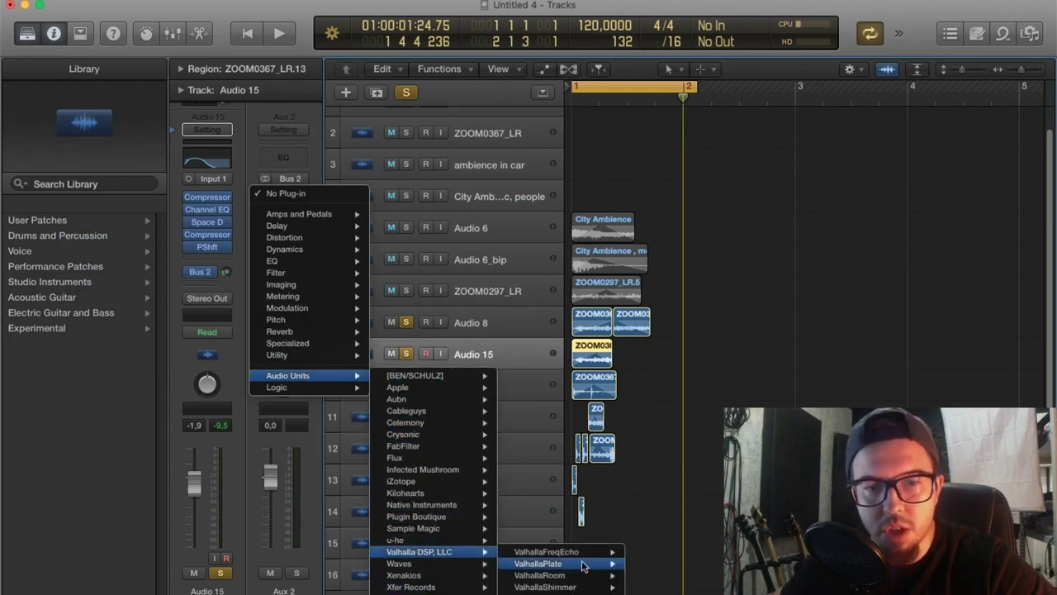
click(149, 184)
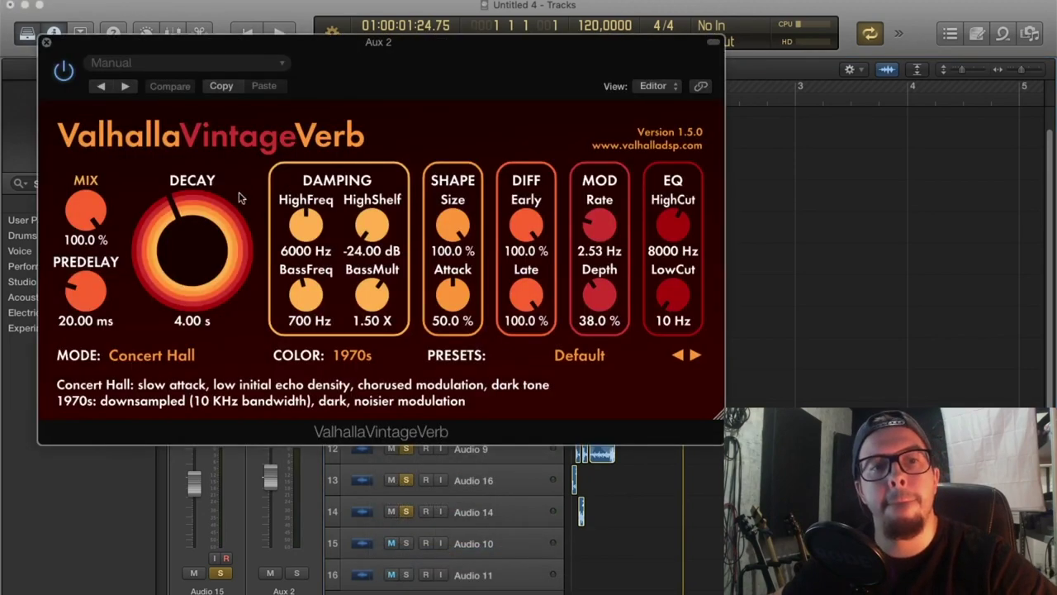
drag(85, 213, 88, 235)
key(space)
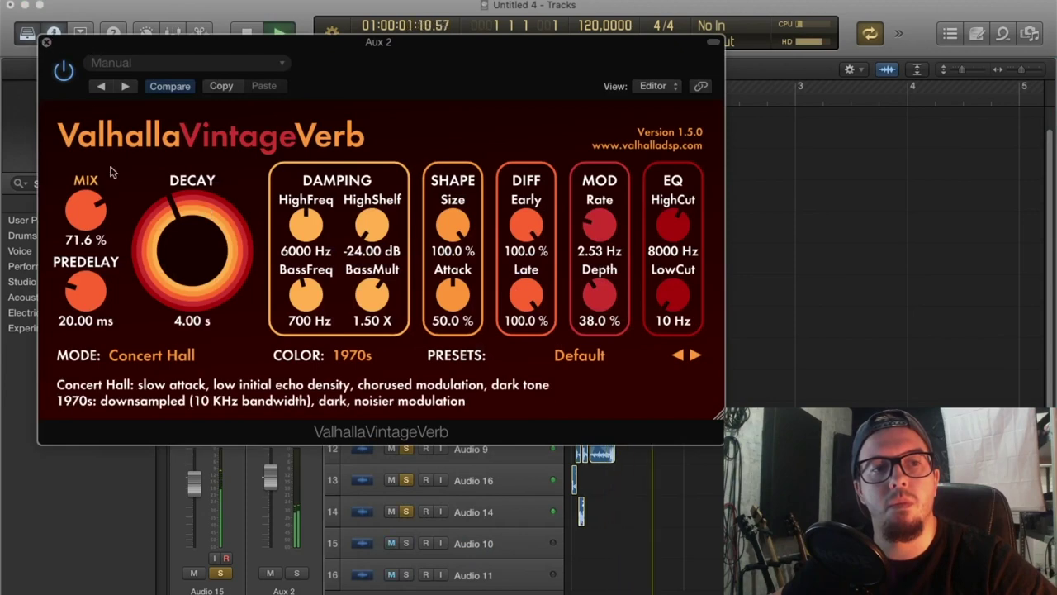
click(46, 42)
Extend the playback loop to bar 3 and listen to the soloed layers with the reverb tail.
key(space)
drag(692, 84, 800, 89)
key(space)
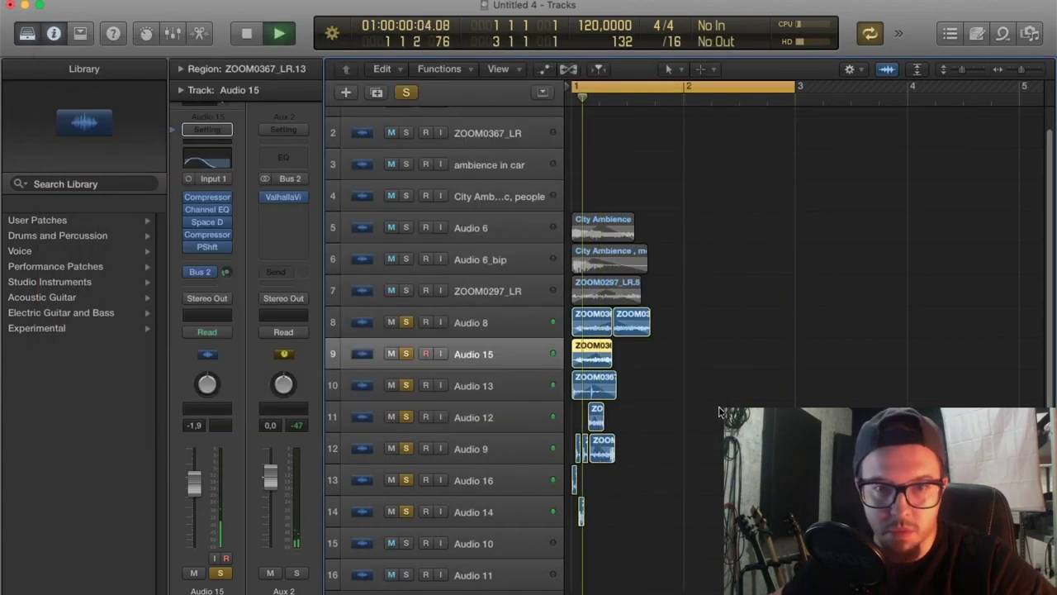
click(720, 411)
drag(962, 70, 954, 72)
key(space)
key(space)
drag(1022, 69, 1027, 70)
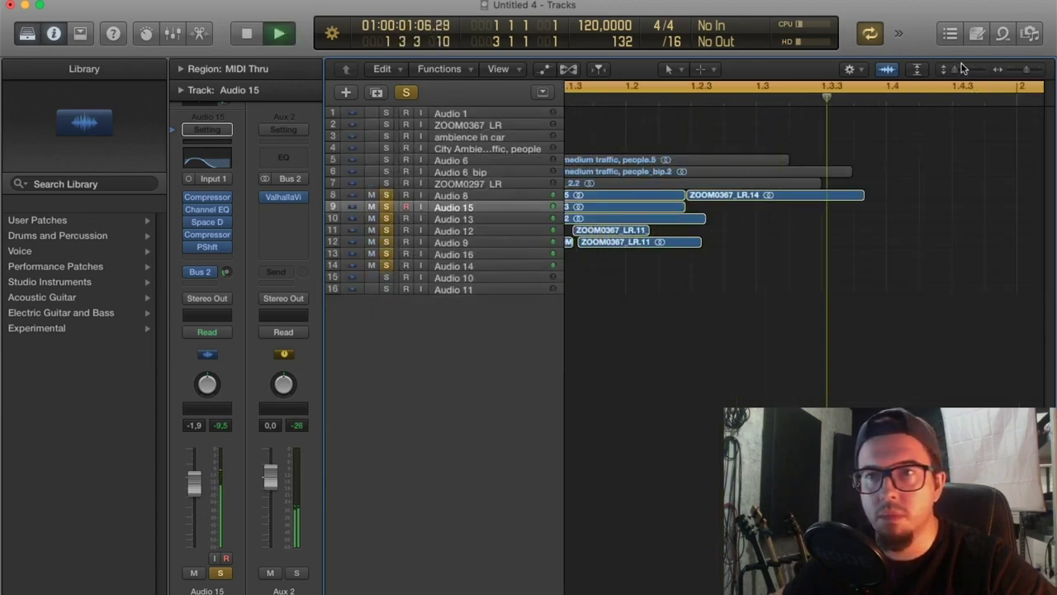
drag(955, 70, 958, 70)
key(super+Left)
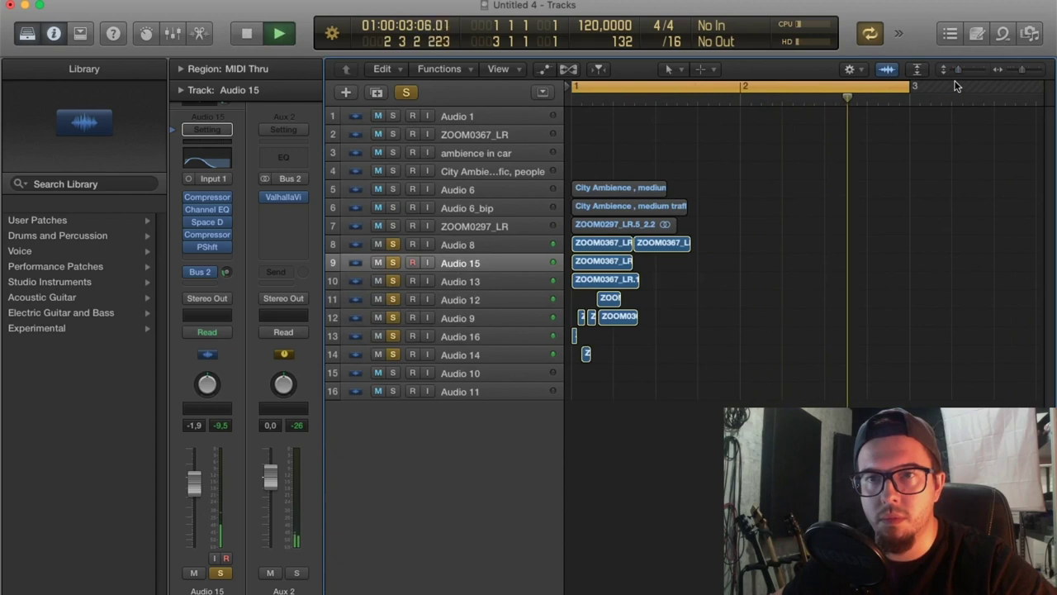
Replay the soloed layers from the start of the loop, stop playback and return to bar 1.
key(space)
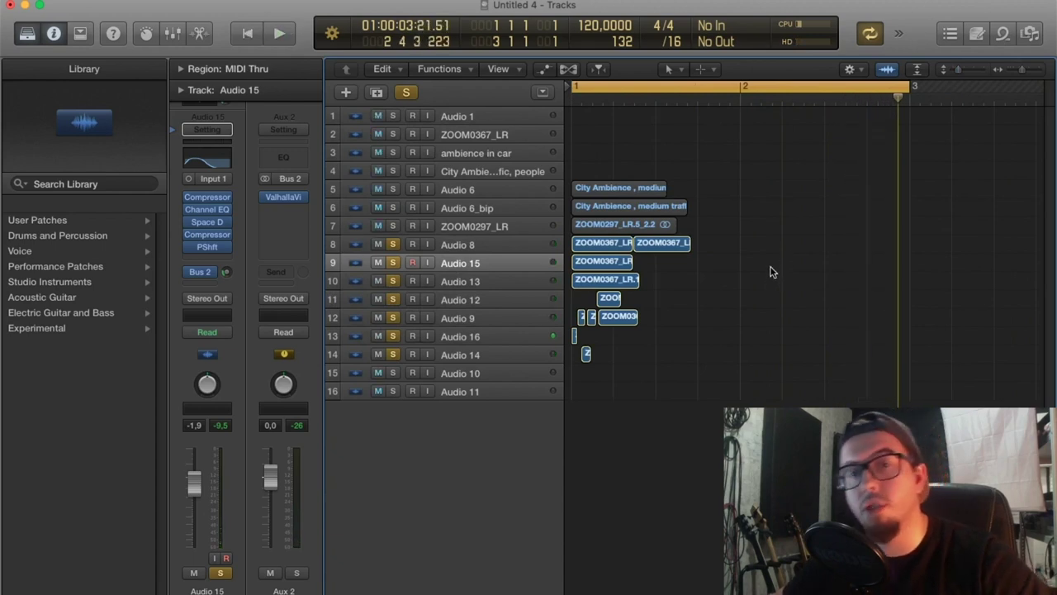
key(space)
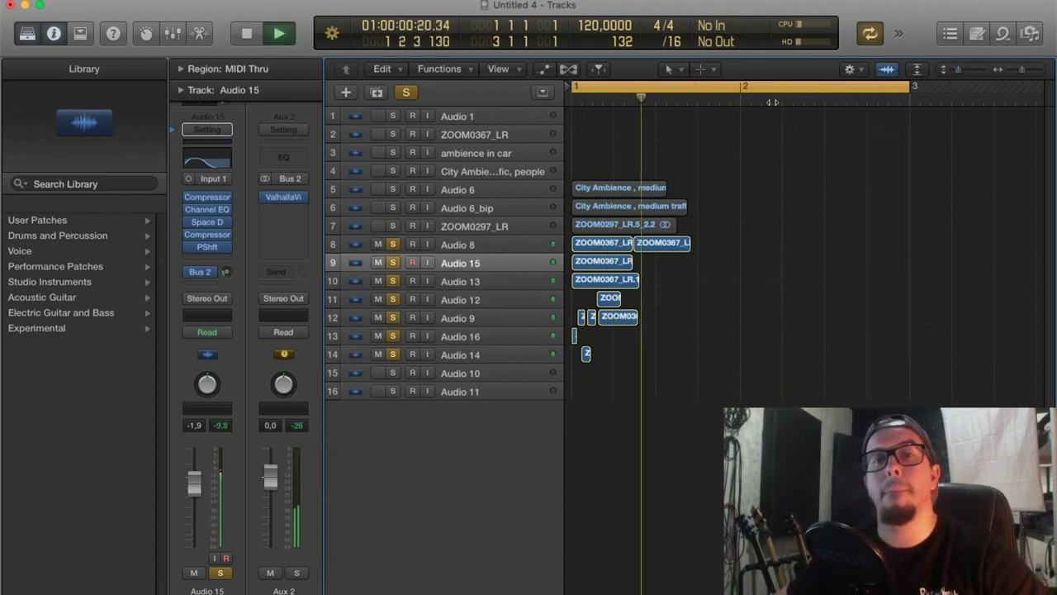
key(space)
key(Return)
Clear all track solos and turn off cycle playback.
key(super+Up)
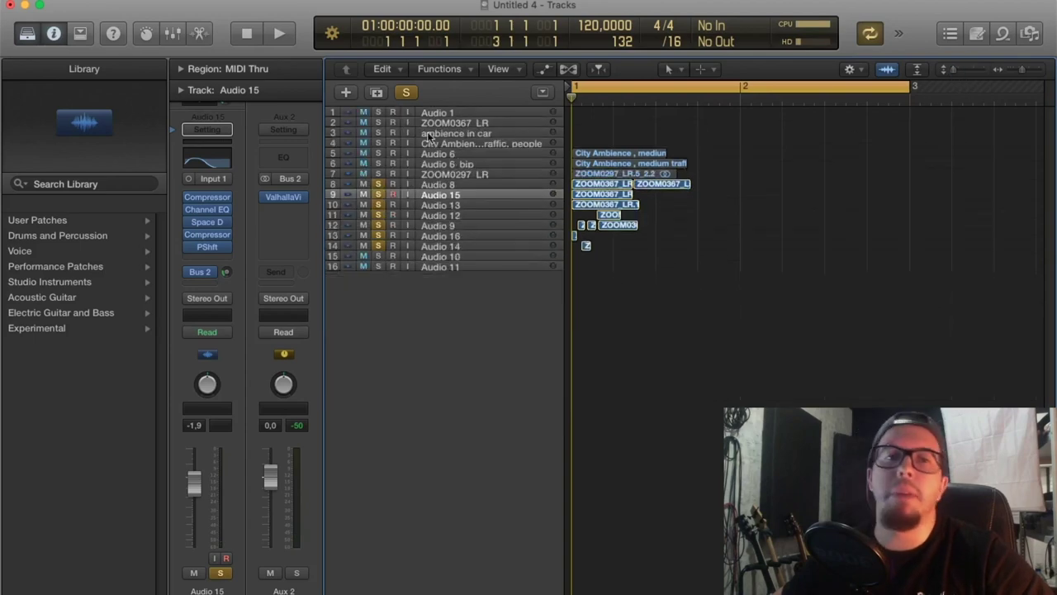
click(405, 92)
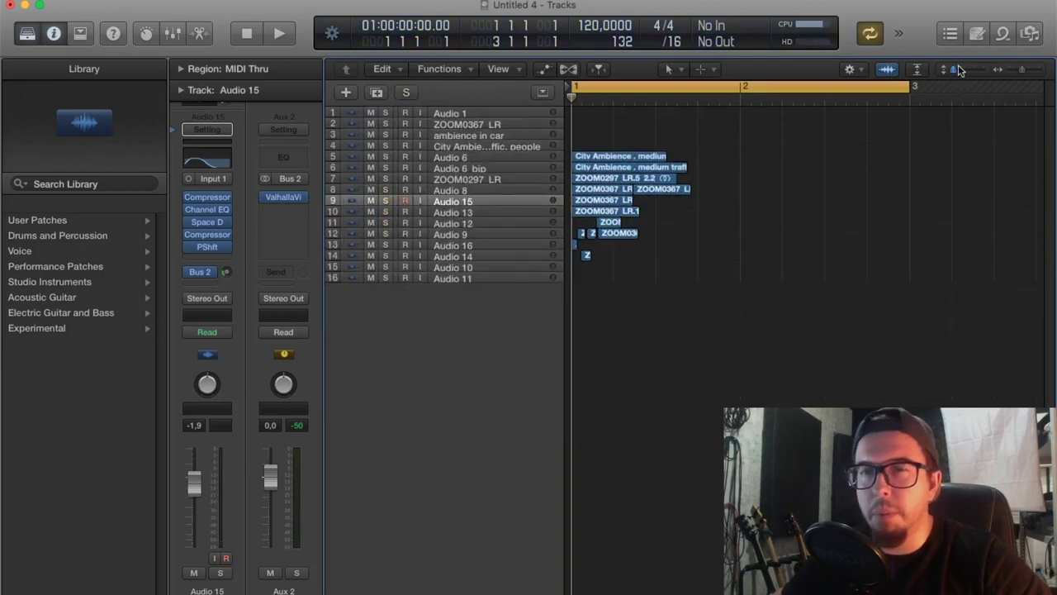
key(super+Left)
key(super+Down)
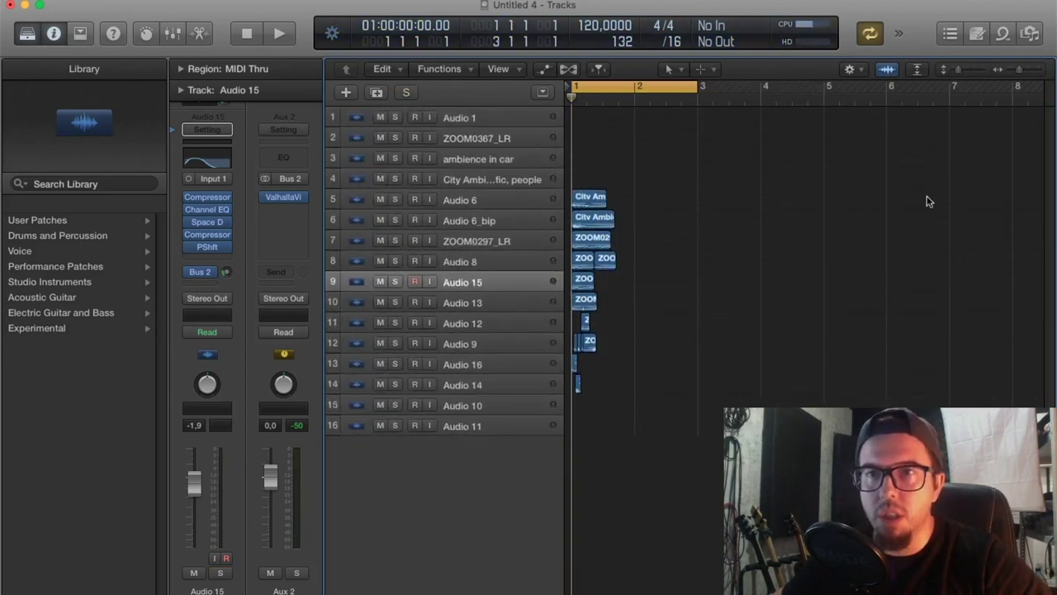
key(super+Left)
key(super+Left)
key(super+Left)
key(super+Left)
key(super+Left)
drag(626, 86, 688, 86)
drag(959, 70, 968, 71)
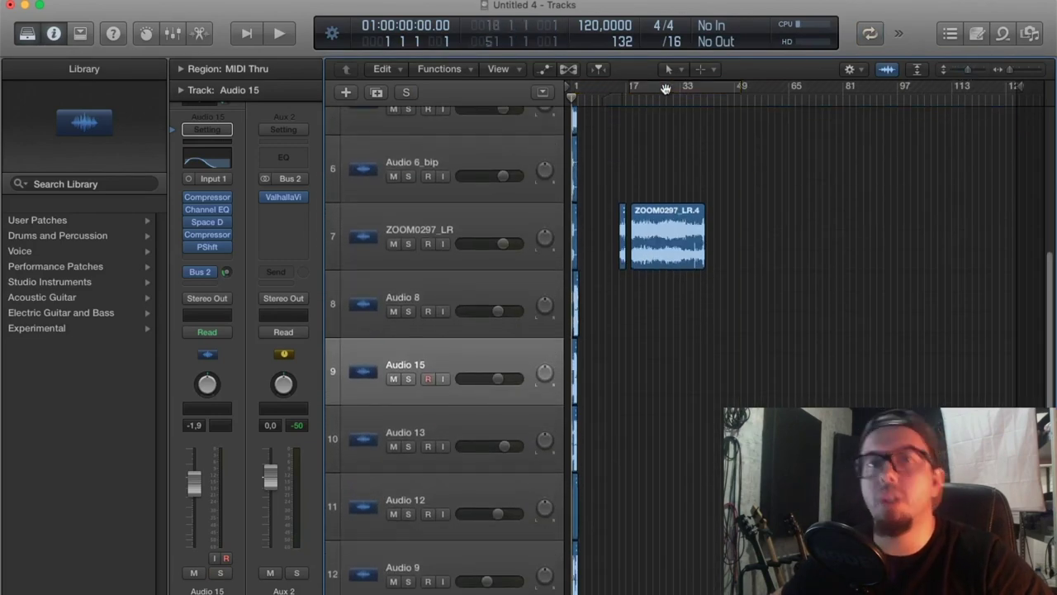
click(665, 86)
Play the soloed ambience in car track from bar 22 and split its region at bar 23.
scroll(700, 118, up, 5)
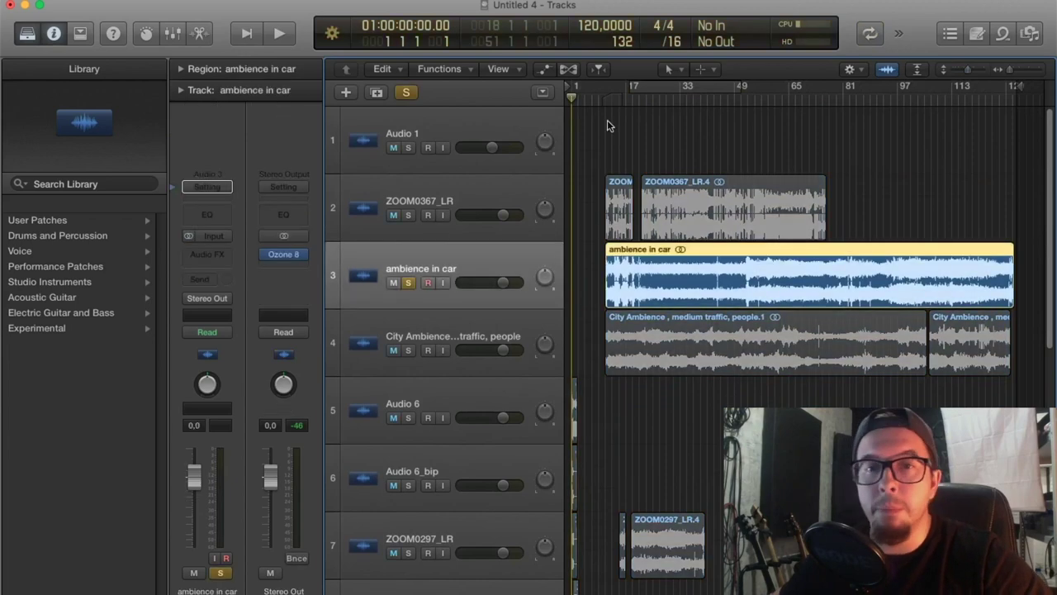
click(641, 99)
key(super+Right)
key(super+Right)
key(super+Right)
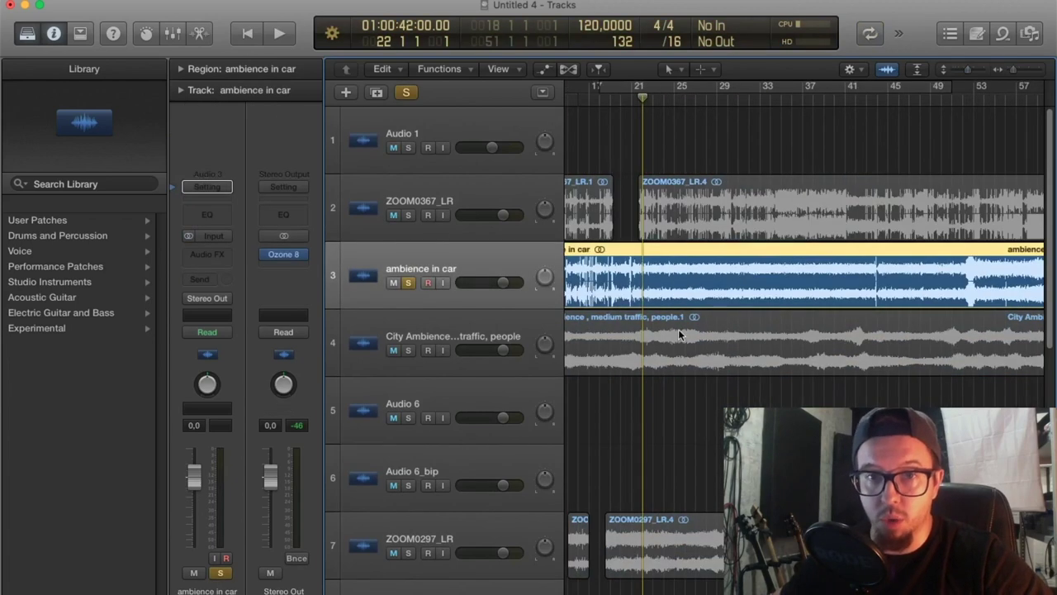
key(space)
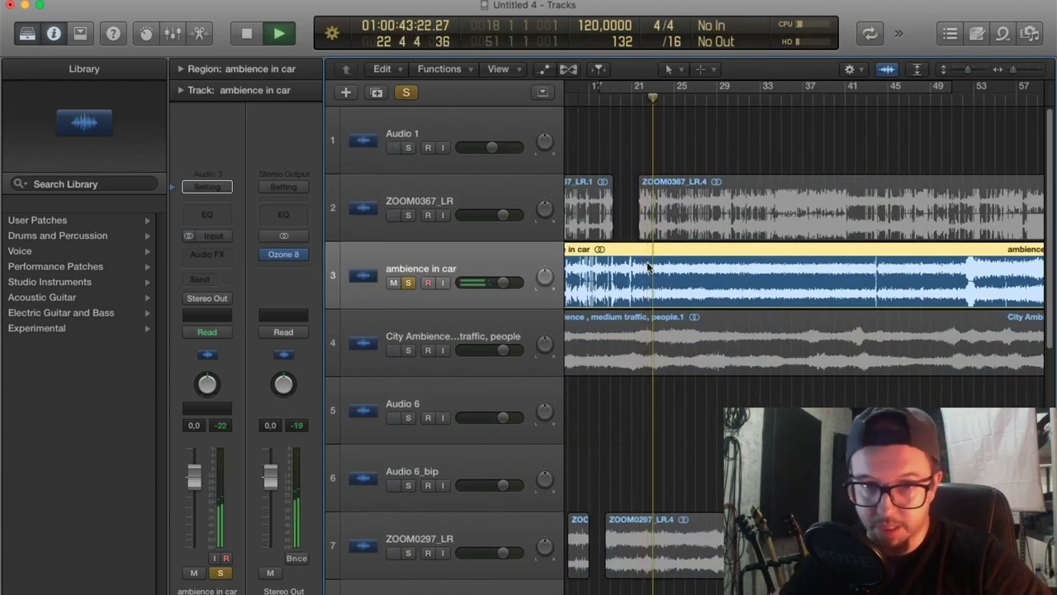
key(super+t)
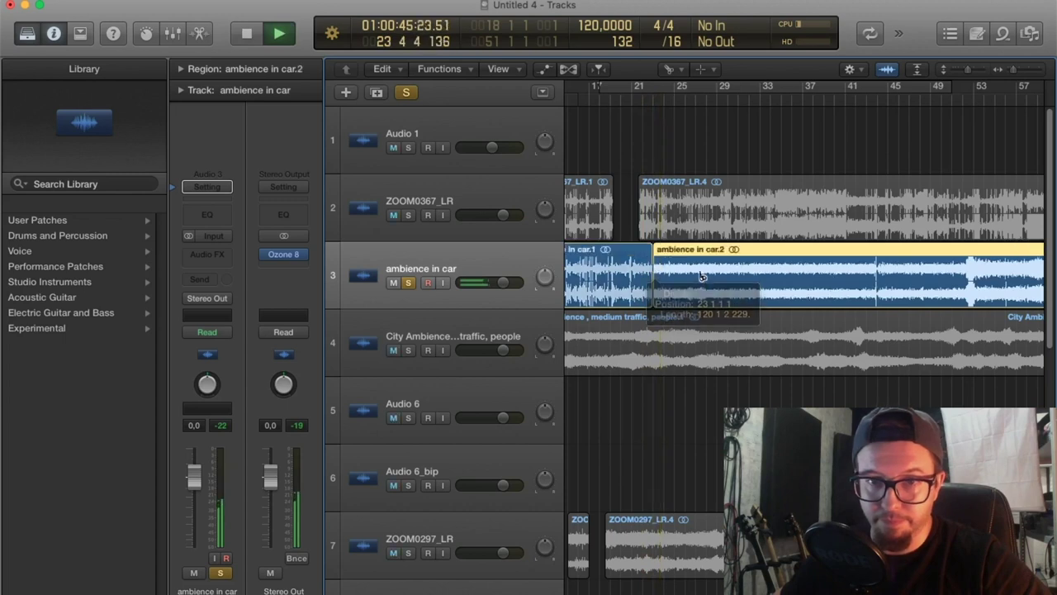
key(space)
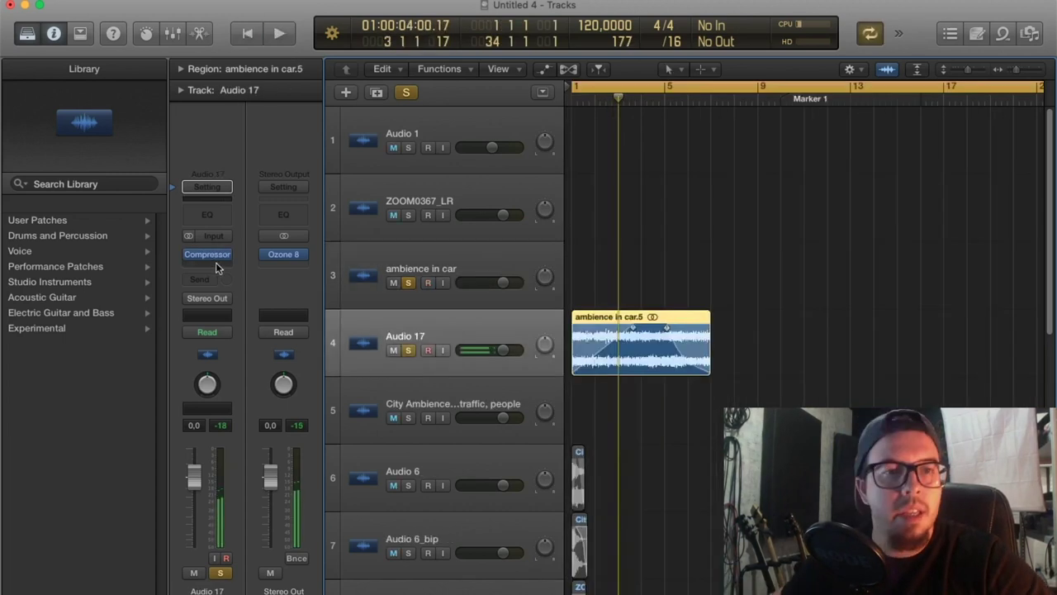
Insert the Space Designer reverb on Audio 17 after the Compressor.
click(215, 268)
mouse_move(207, 401)
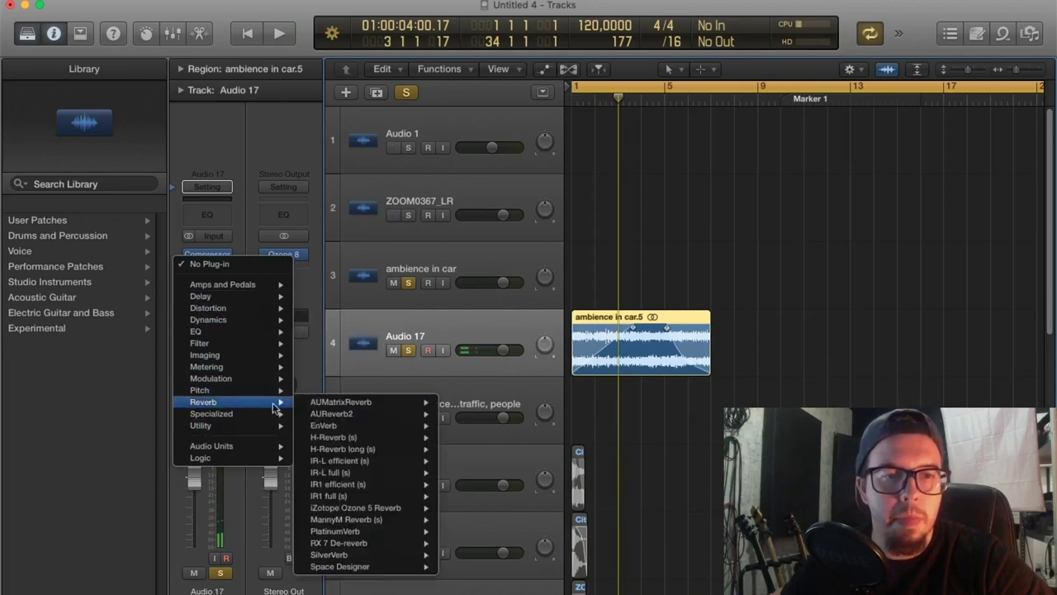
click(346, 569)
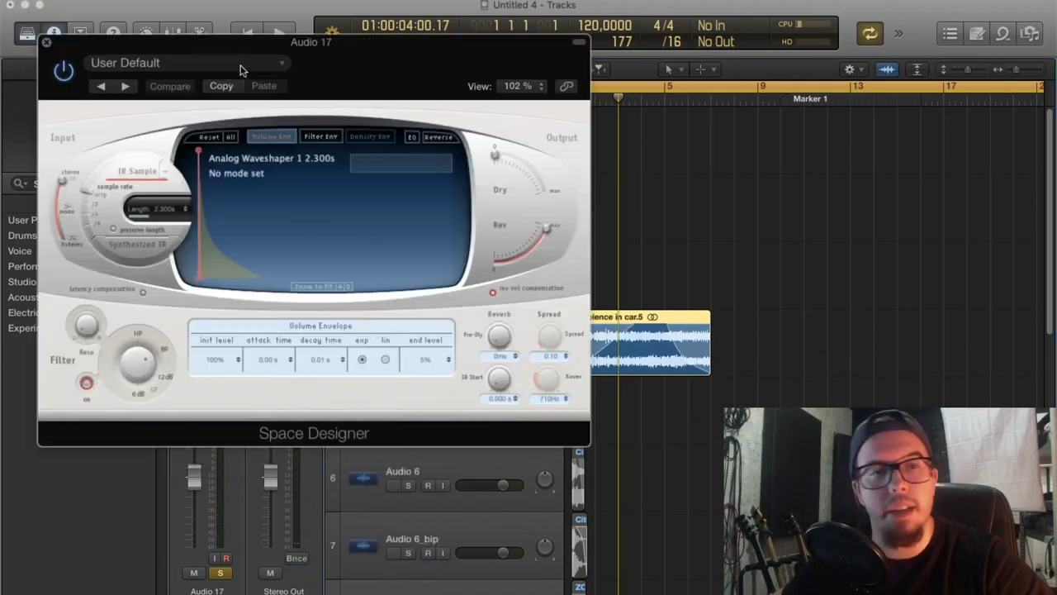
Load the Air Deviser preset in Space Designer, raise its reverb output slightly and lower its dry output slightly.
drag(147, 57, 160, 212)
click(180, 23)
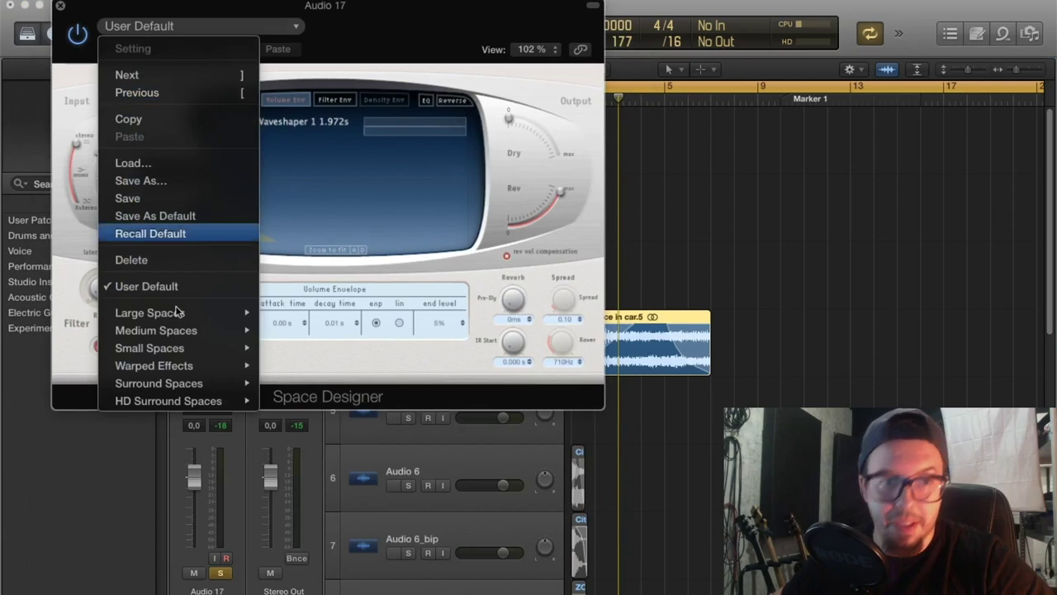
mouse_move(182, 365)
mouse_move(298, 379)
mouse_move(330, 366)
click(486, 7)
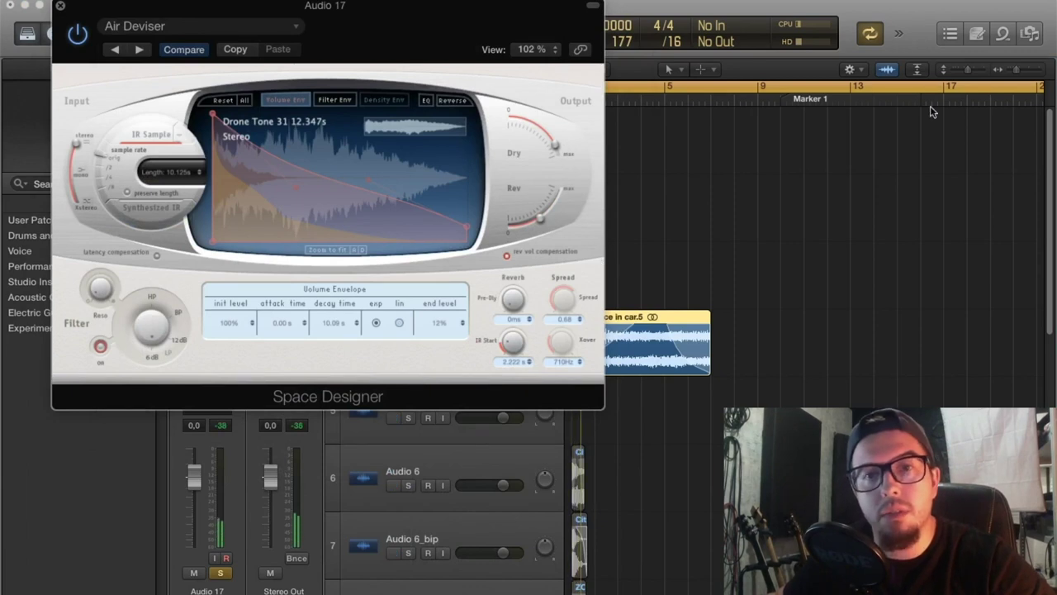
drag(541, 210, 547, 201)
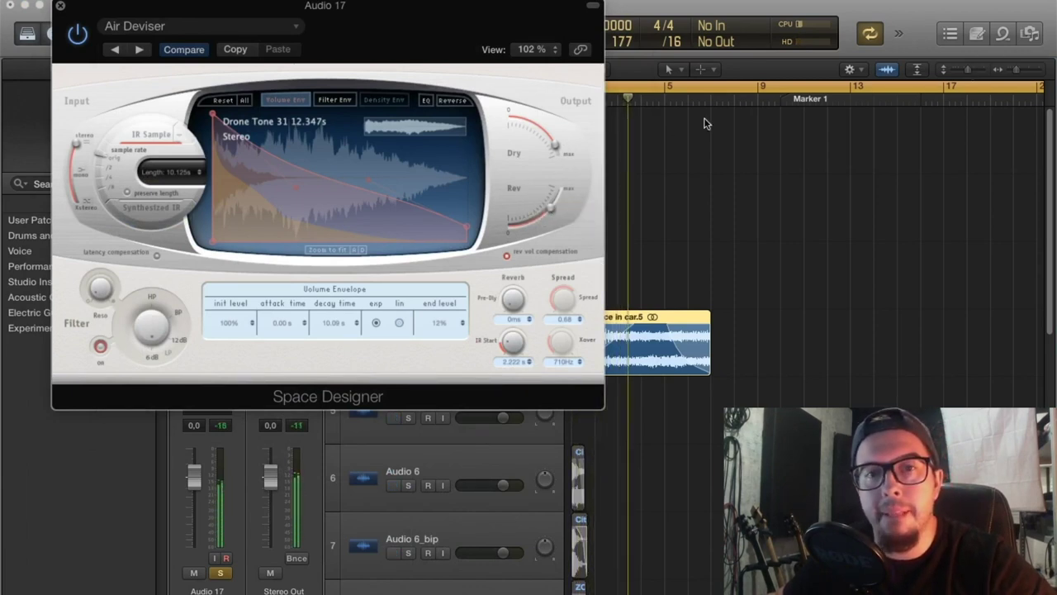
mouse_move(546, 139)
mouse_down()
mouse_move(516, 116)
mouse_move(544, 143)
mouse_up()
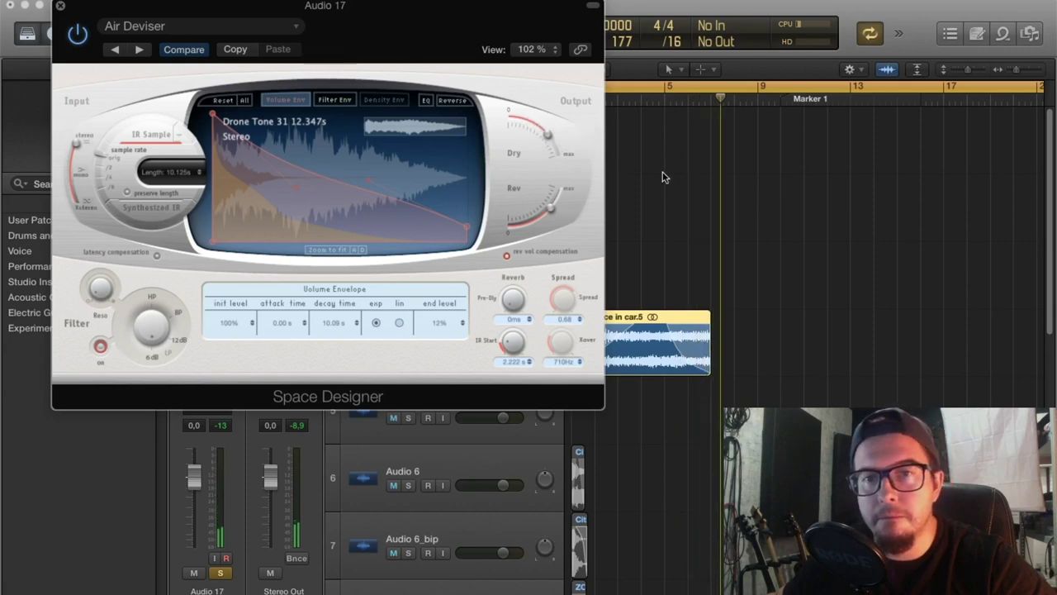
Shorten the cycle range to eight bars, running from bar 1 to bar 9.
key(super+Left)
key(super+Left)
key(super+Left)
key(super+Left)
key(super+Left)
key(super+Left)
click(864, 99)
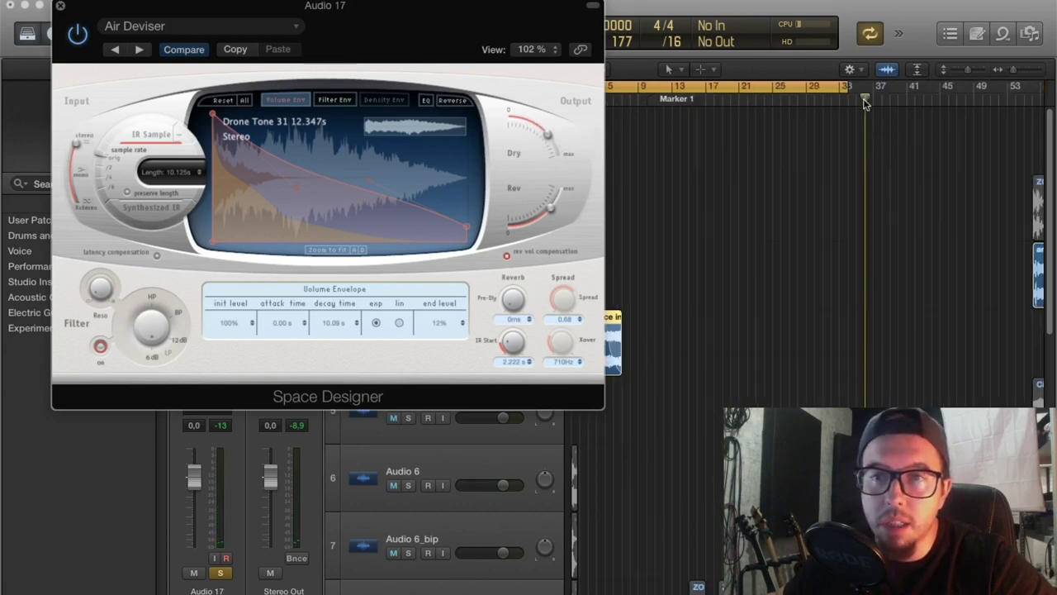
drag(849, 85, 639, 124)
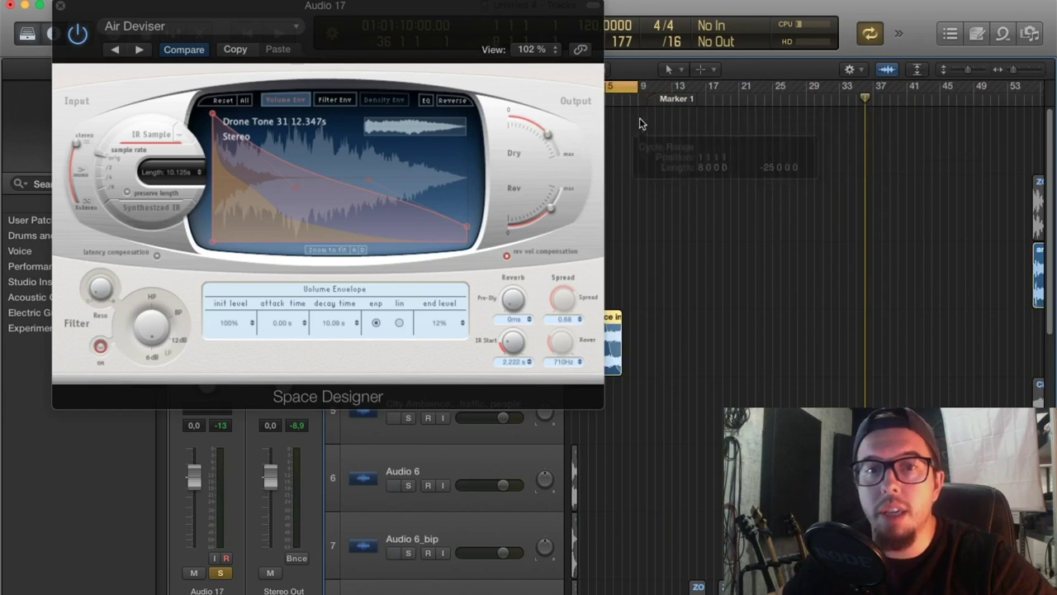
Reshape the fade-out of the ambience in car.5 region on Audio 17 and bounce the cycle range.
key(super+Right)
key(super+Right)
key(super+Right)
key(super+Right)
key(super+Right)
key(super+Right)
drag(713, 324, 738, 335)
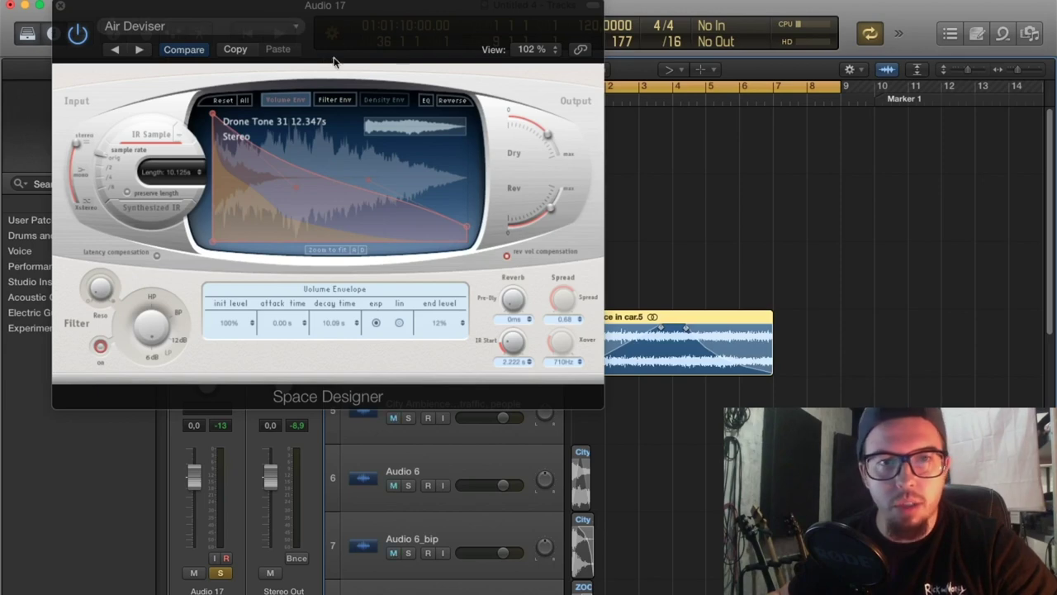
key(super+b)
click(751, 374)
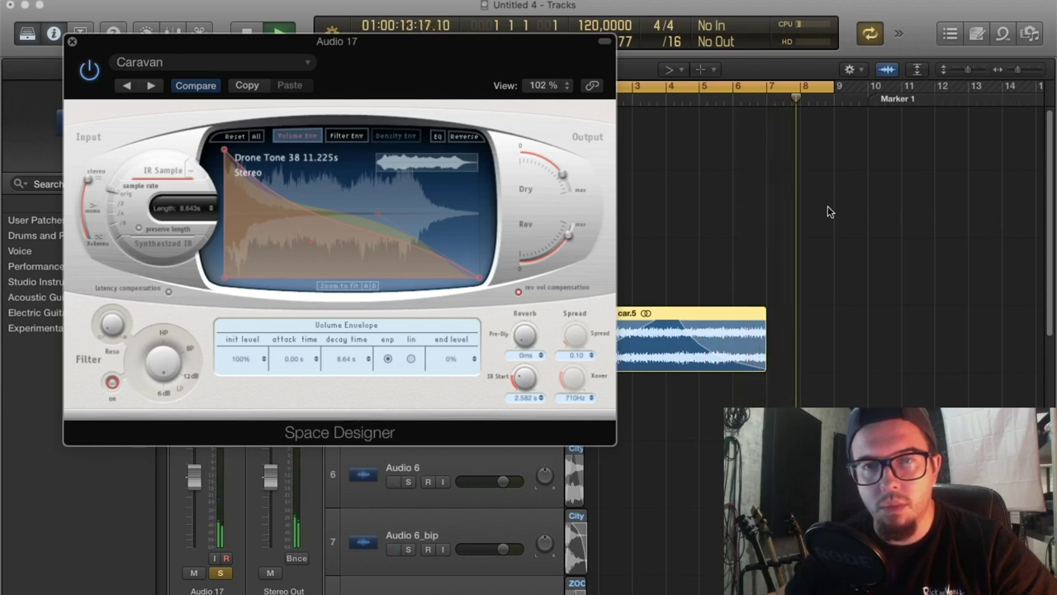
Switch Space Designer on Audio 17 to the Dark Aura preset during playback and close the plug-in.
click(151, 83)
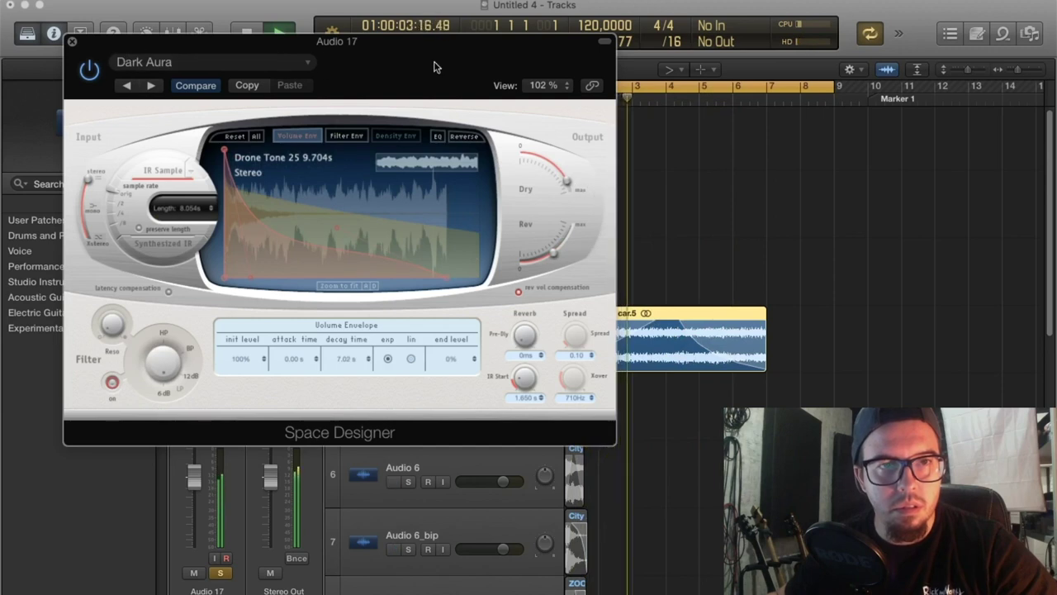
click(72, 42)
key(space)
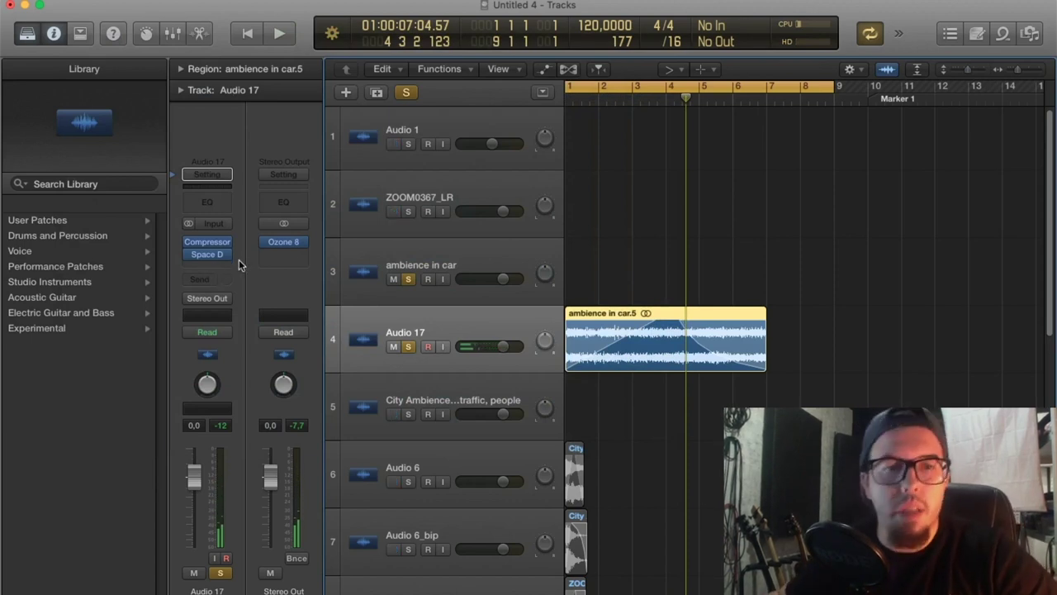
Insert the stereo u-he Uhbik-G effect on Audio 17 after Space Designer and load its blurry vision preset.
click(219, 268)
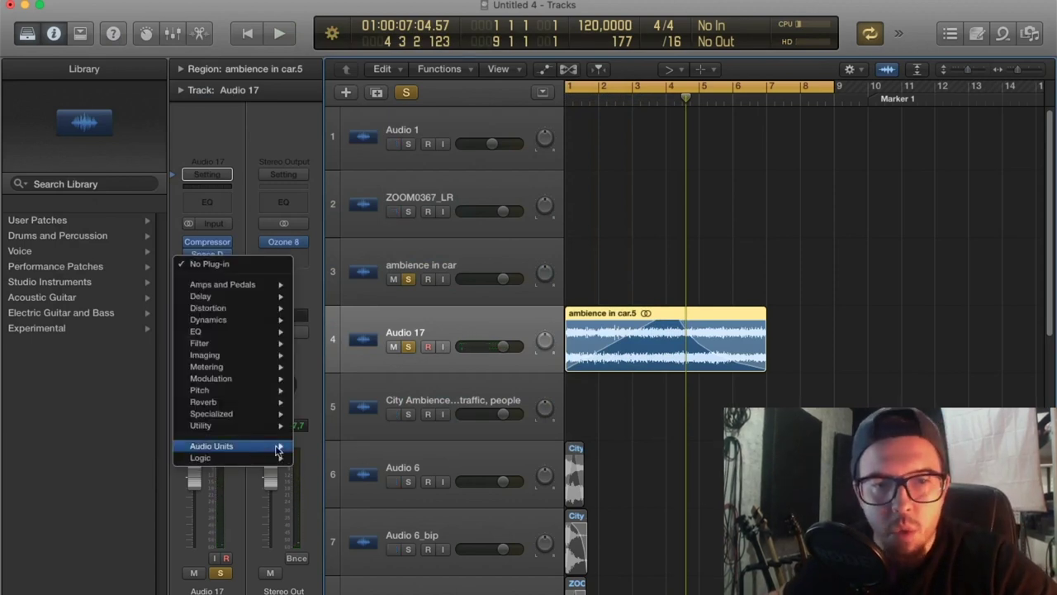
mouse_move(278, 446)
mouse_move(358, 568)
mouse_move(475, 580)
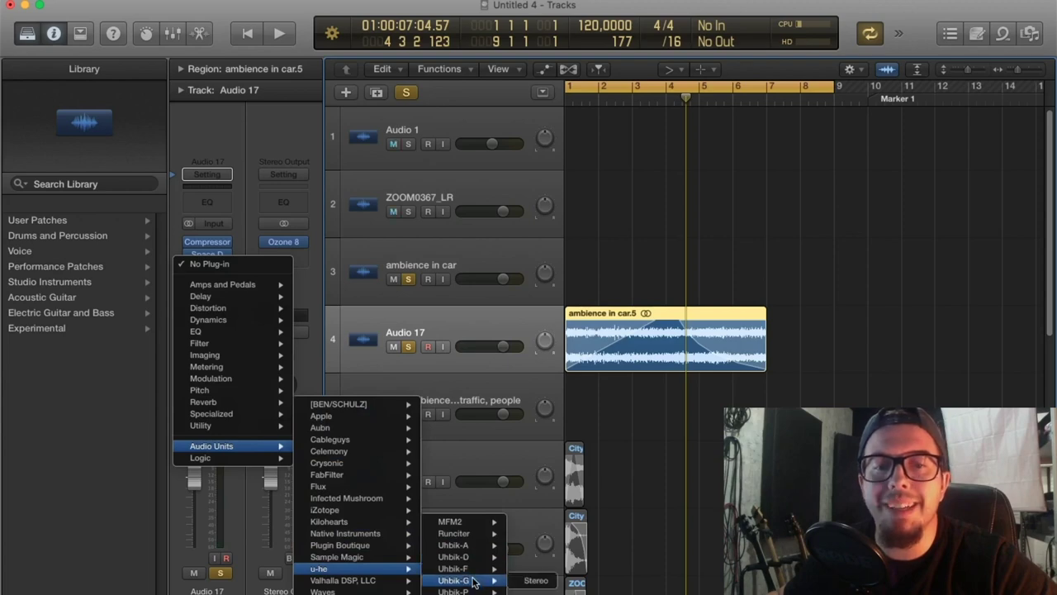
click(529, 581)
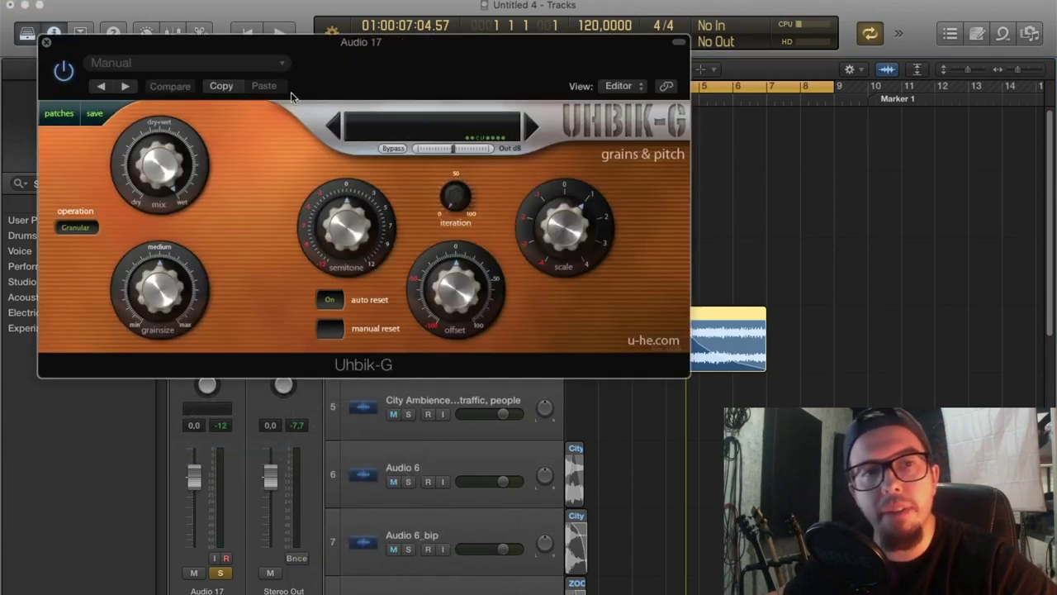
click(529, 126)
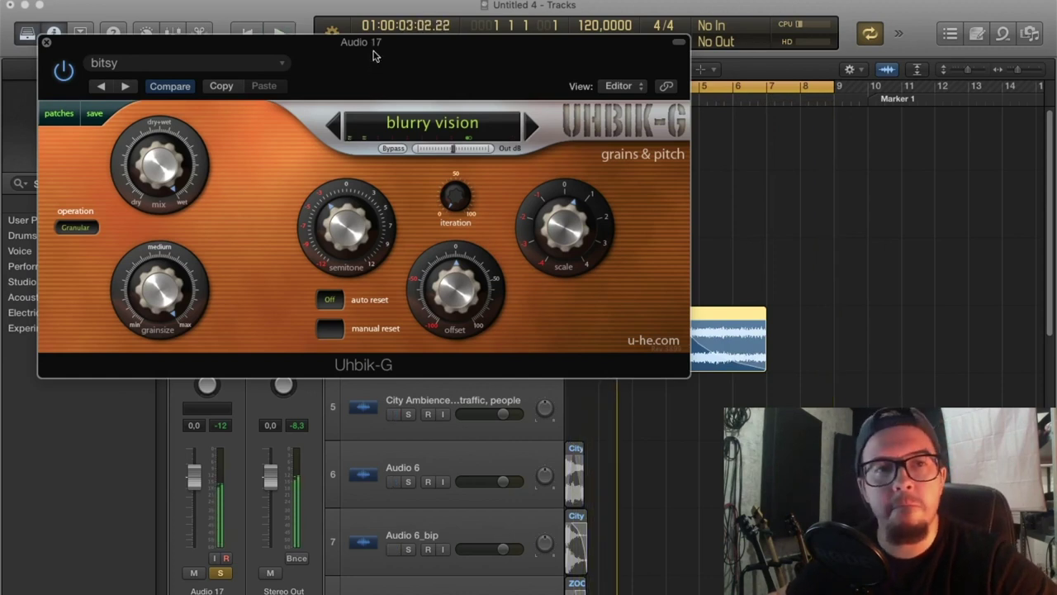
Audition Audio 17 with the Uhbik-G effect and bounce it with the range ending at bar 8.
drag(379, 33, 394, 97)
key(space)
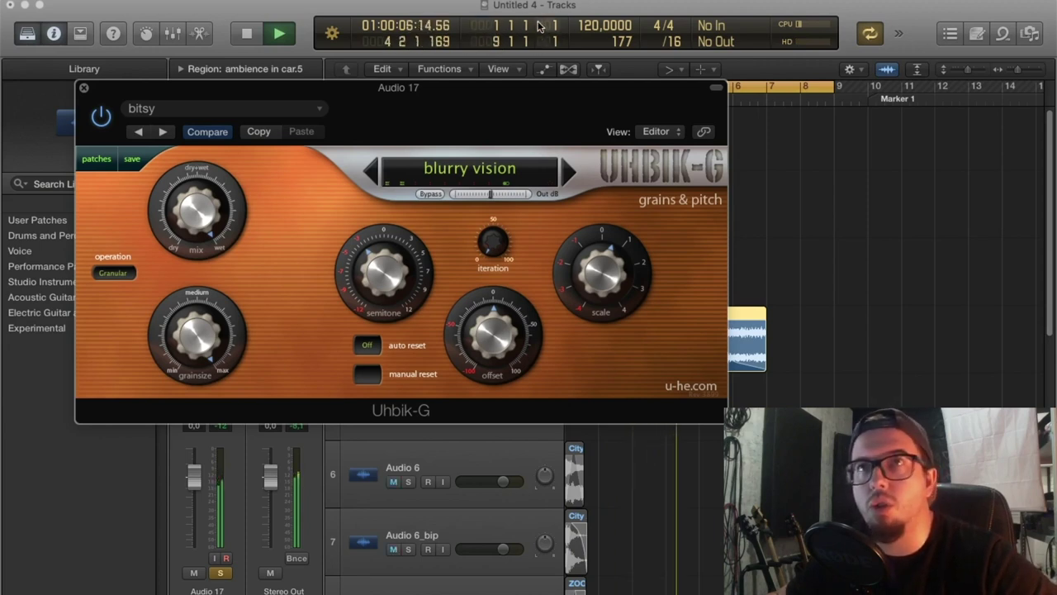
drag(268, 96, 277, 48)
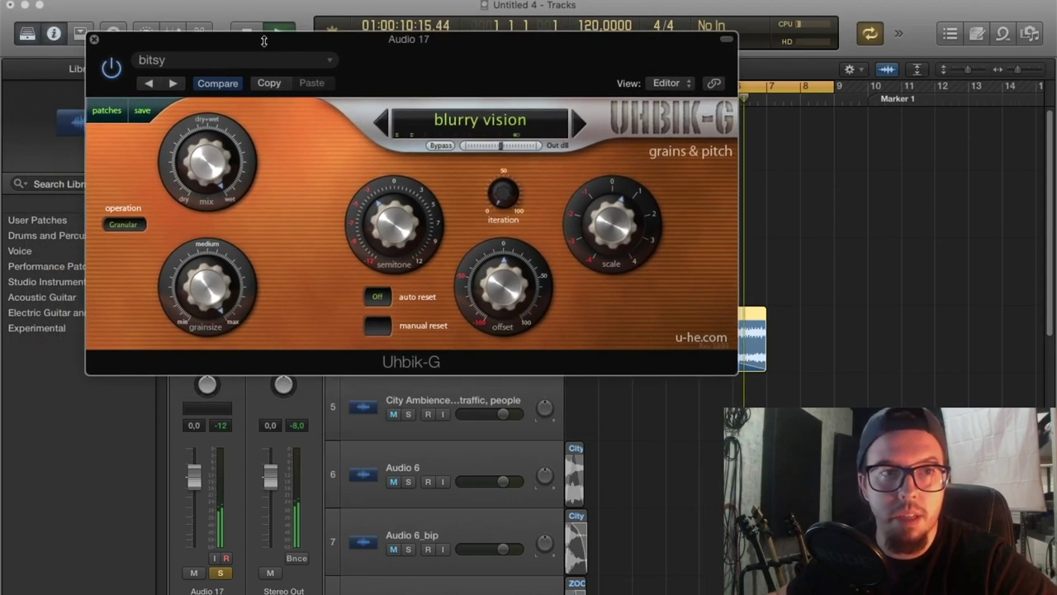
click(93, 39)
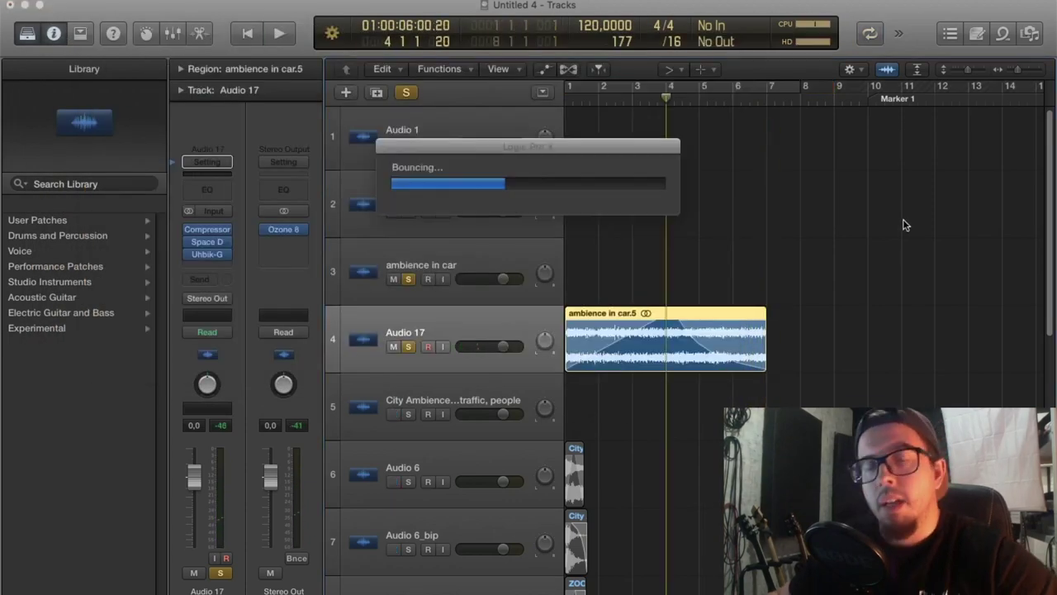
Clear all solos and create one software instrument track with Phase Plant, routed to Output 1 + 2.
drag(968, 75, 951, 72)
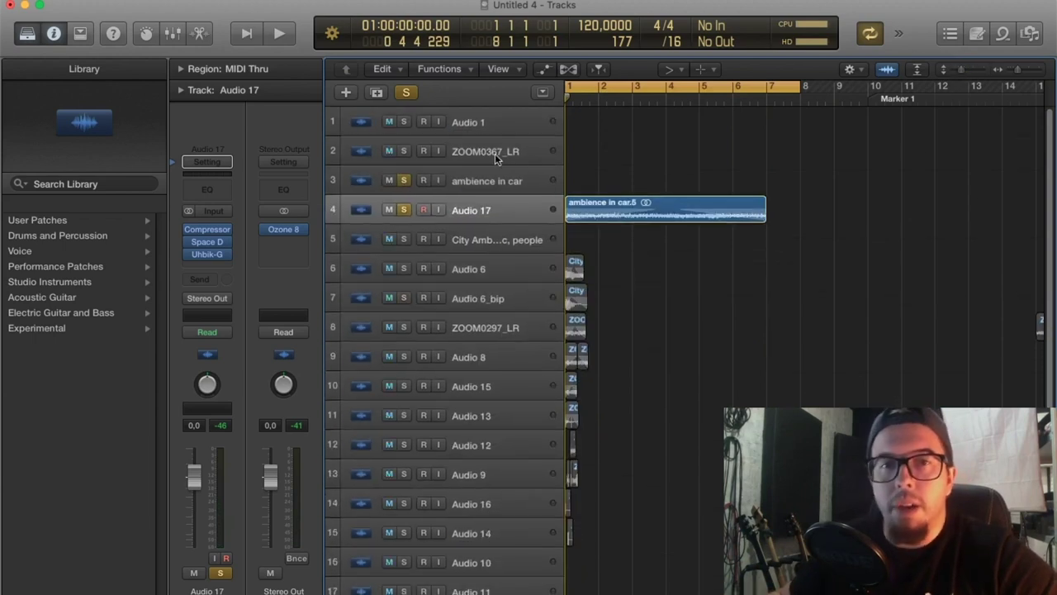
click(411, 92)
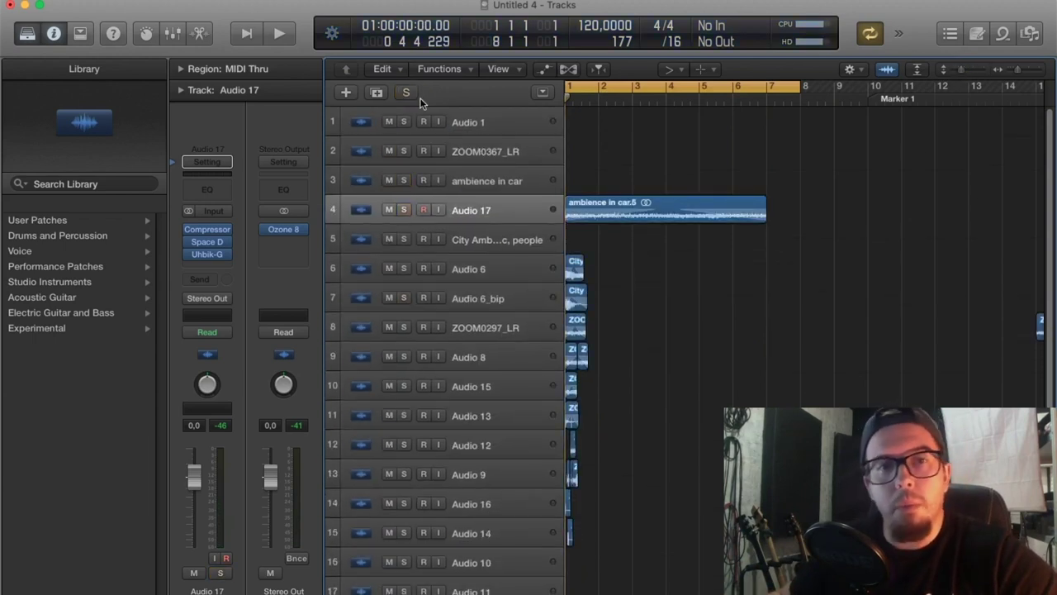
click(345, 92)
click(413, 41)
click(405, 154)
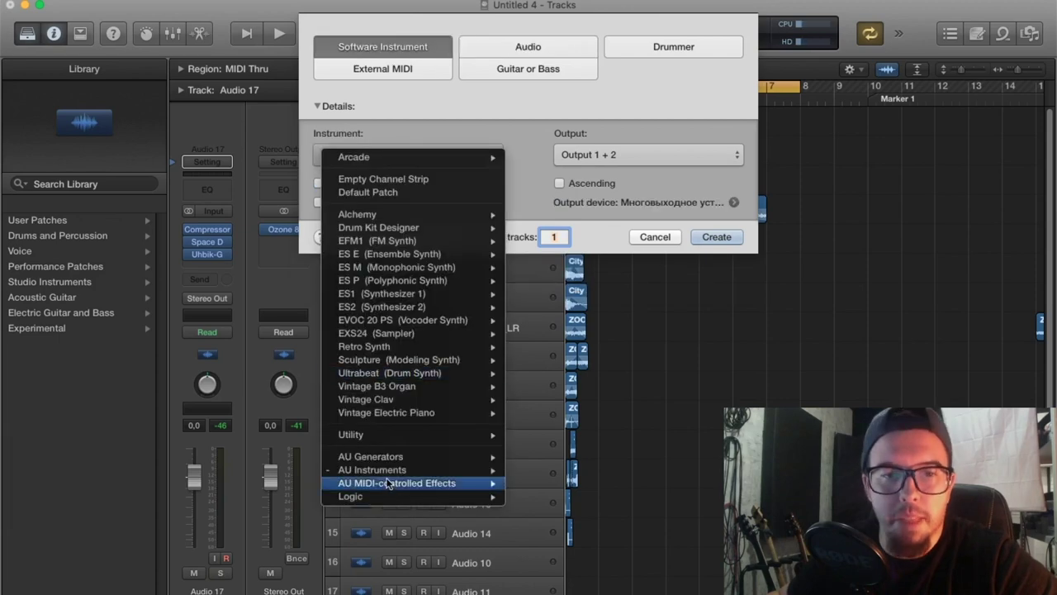
mouse_move(388, 470)
mouse_move(629, 552)
mouse_move(611, 535)
click(685, 535)
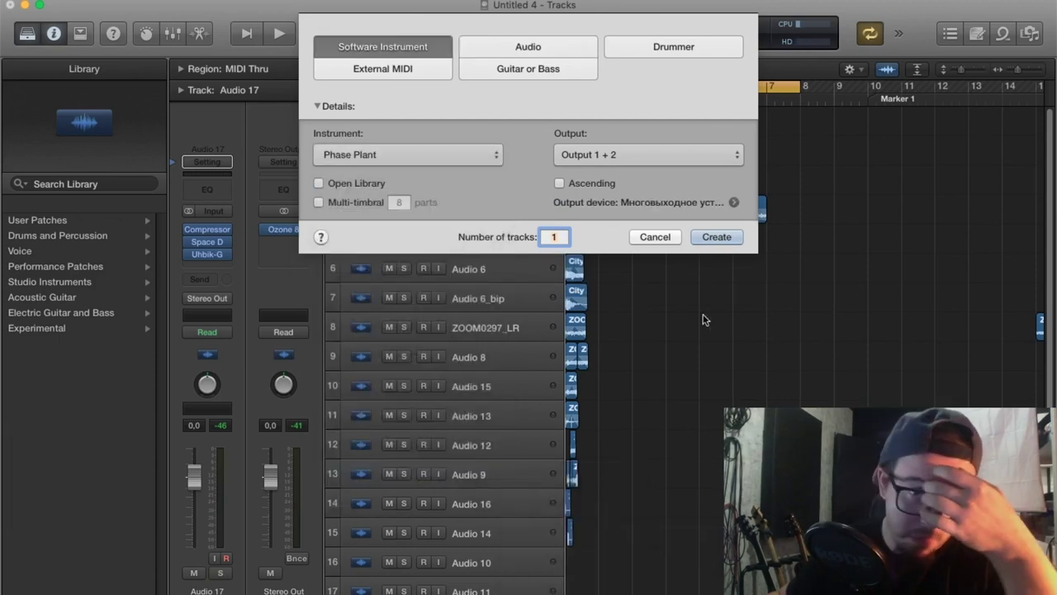
click(723, 236)
drag(960, 69, 966, 69)
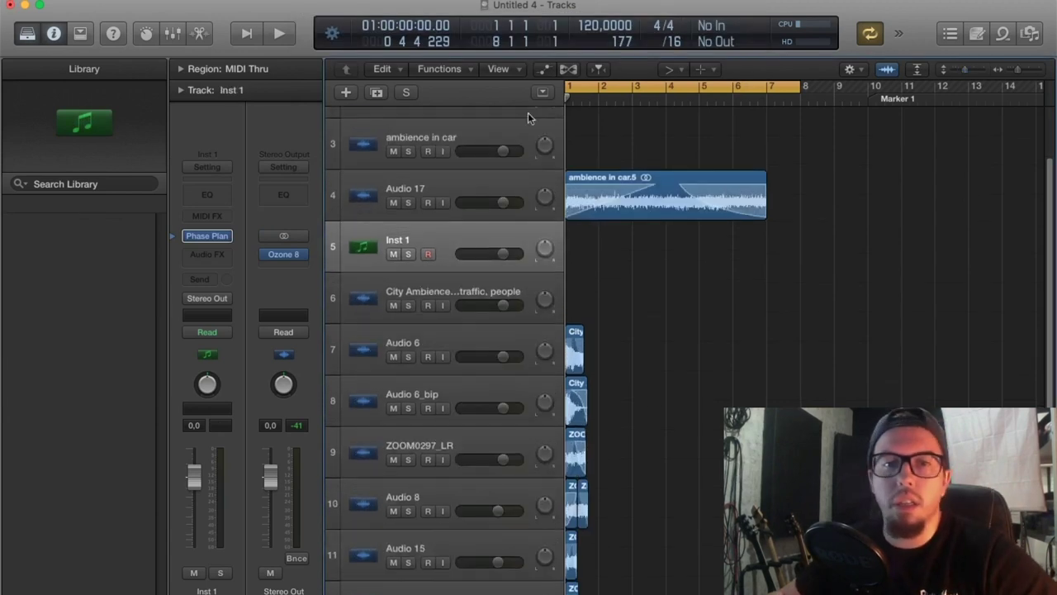
Solo the Inst 1 track, add a Noise generator to Phase Plant and shorten the cycle range to end at bar 3.
click(409, 254)
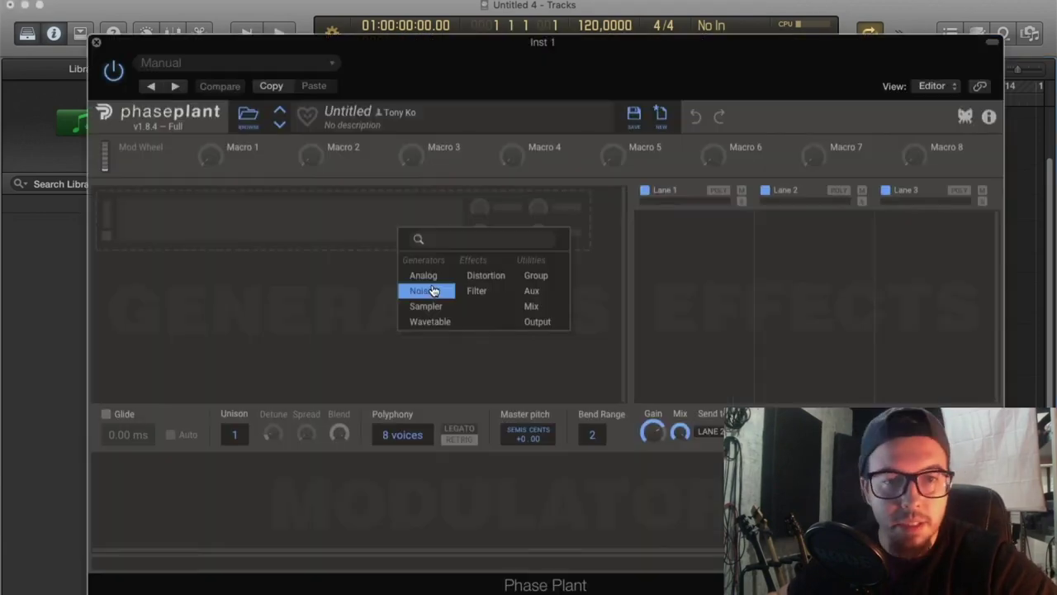
click(427, 284)
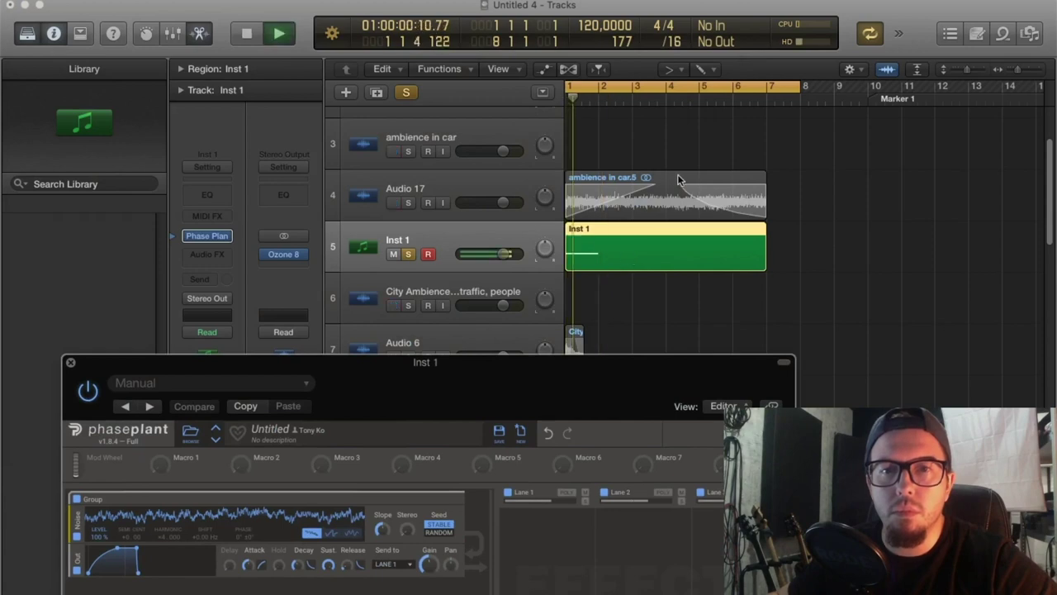
drag(795, 89, 637, 89)
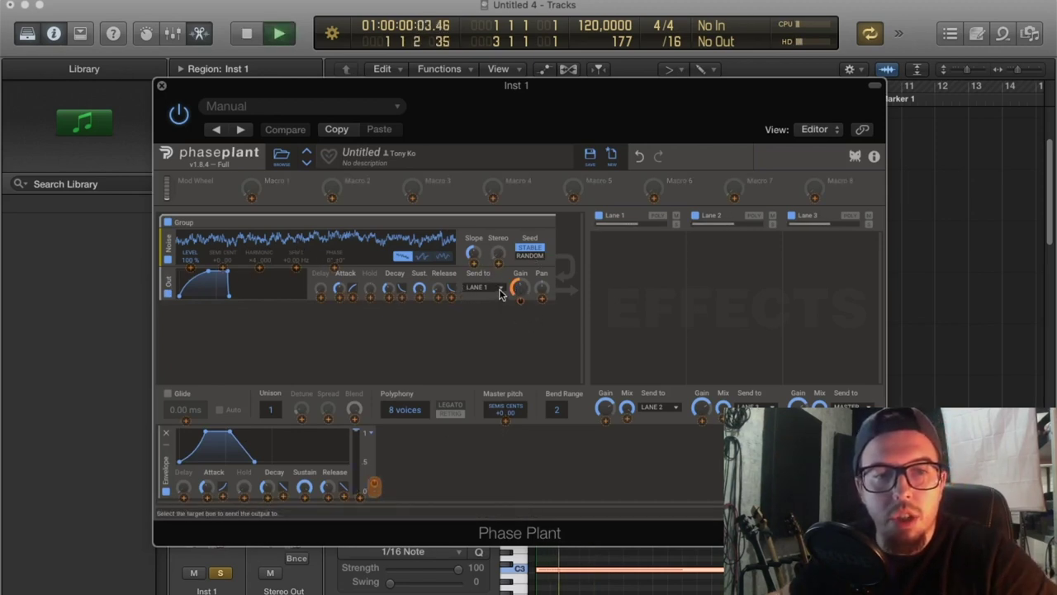
Lengthen the Noise output envelope's attack, switch the Noise generator to its third noise type and audition the sound.
drag(228, 271, 260, 273)
click(442, 256)
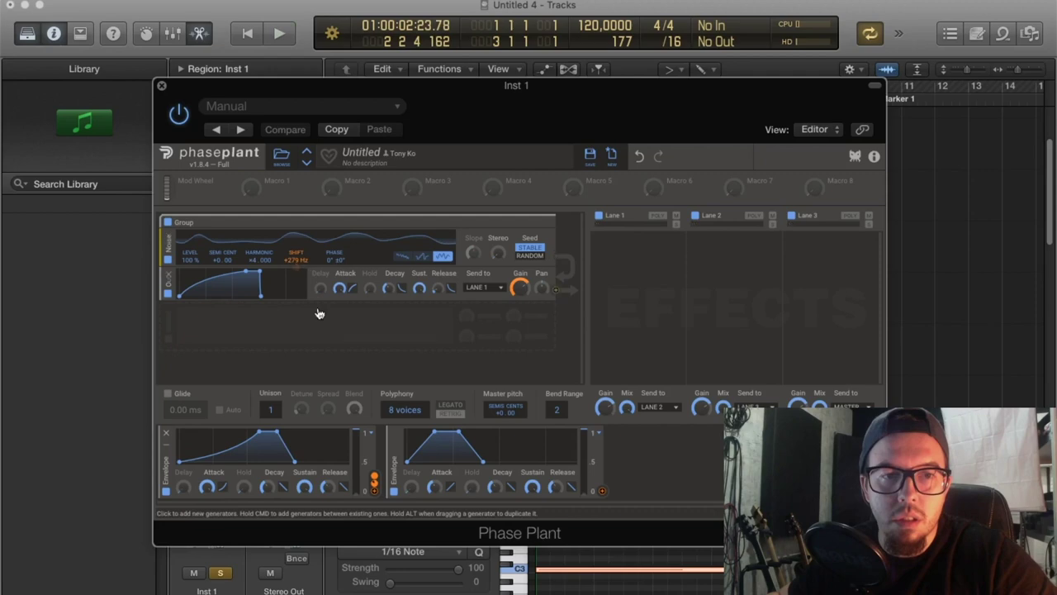
key(space)
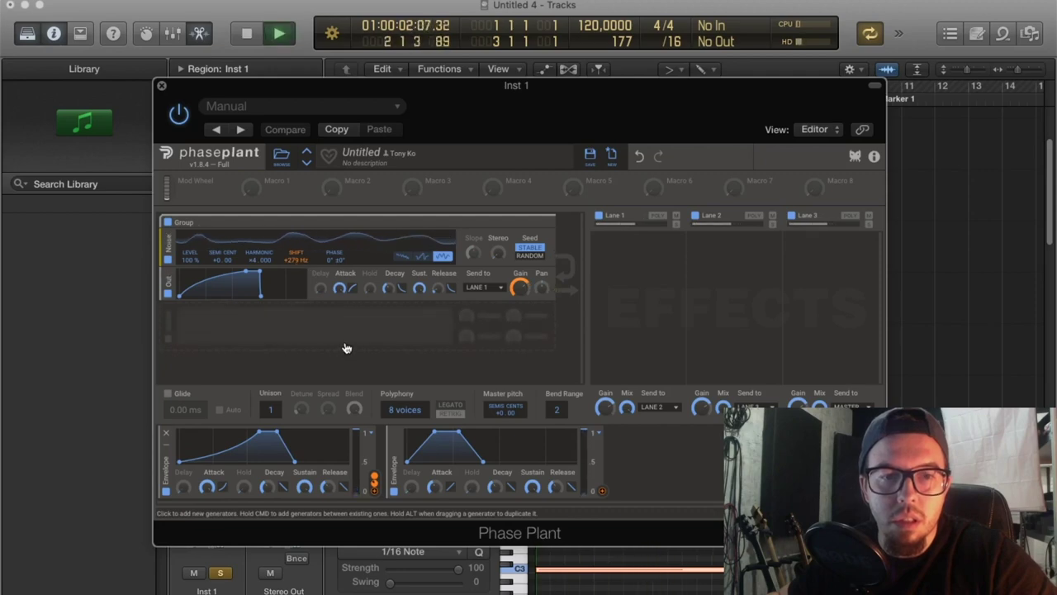
key(space)
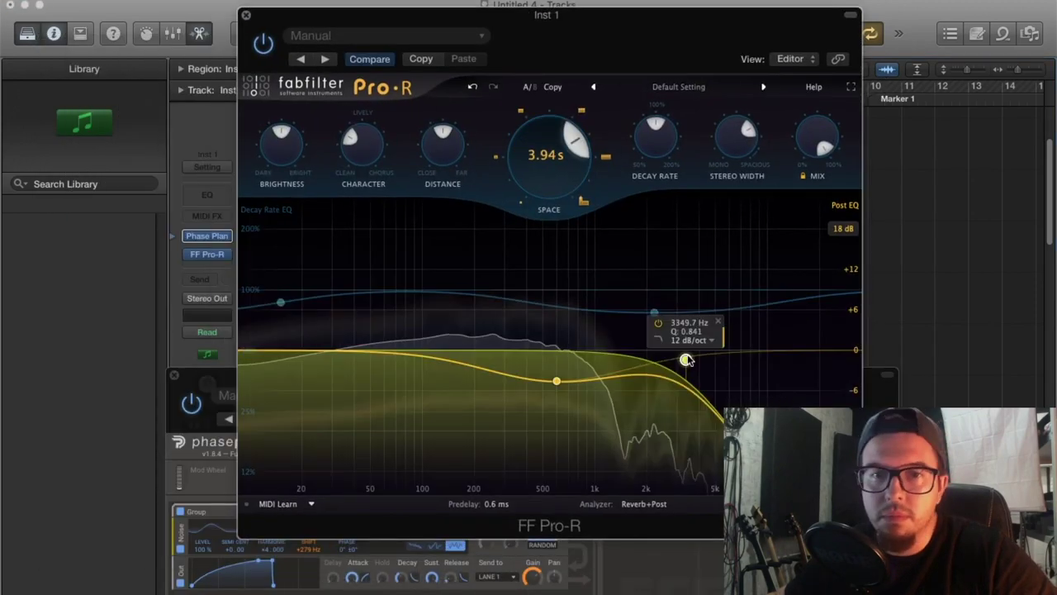
Lower the high-cut point in Pro-R's post EQ and add an Output module beneath Phase Plant's Analog generator.
drag(685, 360, 559, 378)
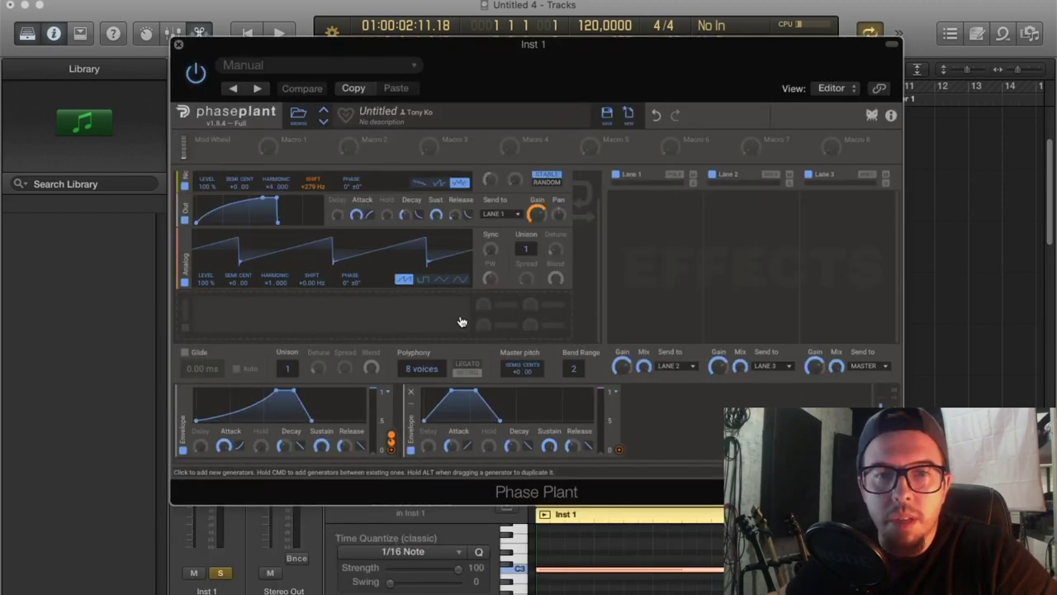
click(483, 318)
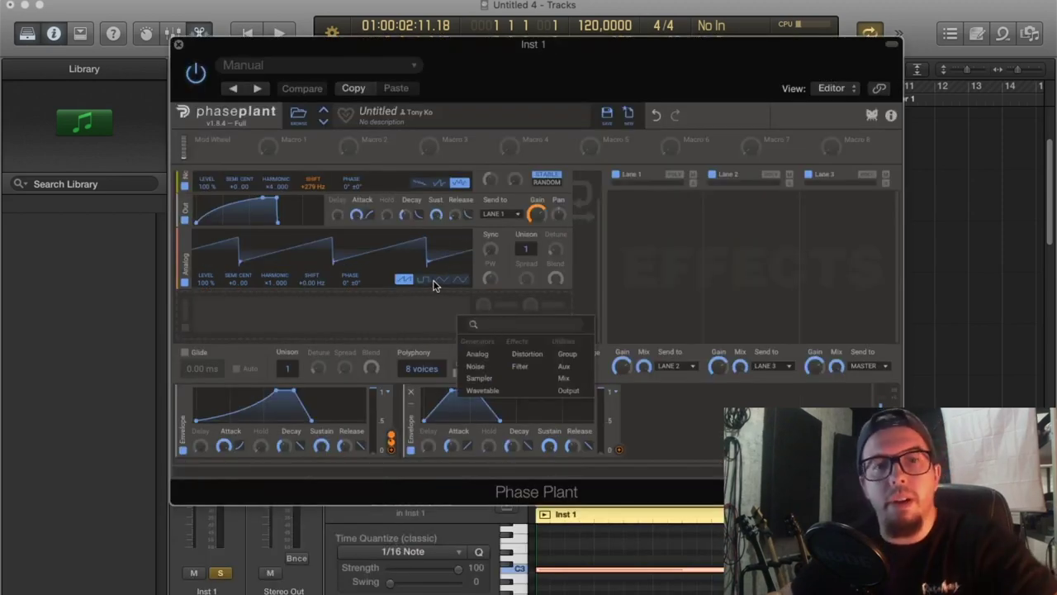
click(489, 366)
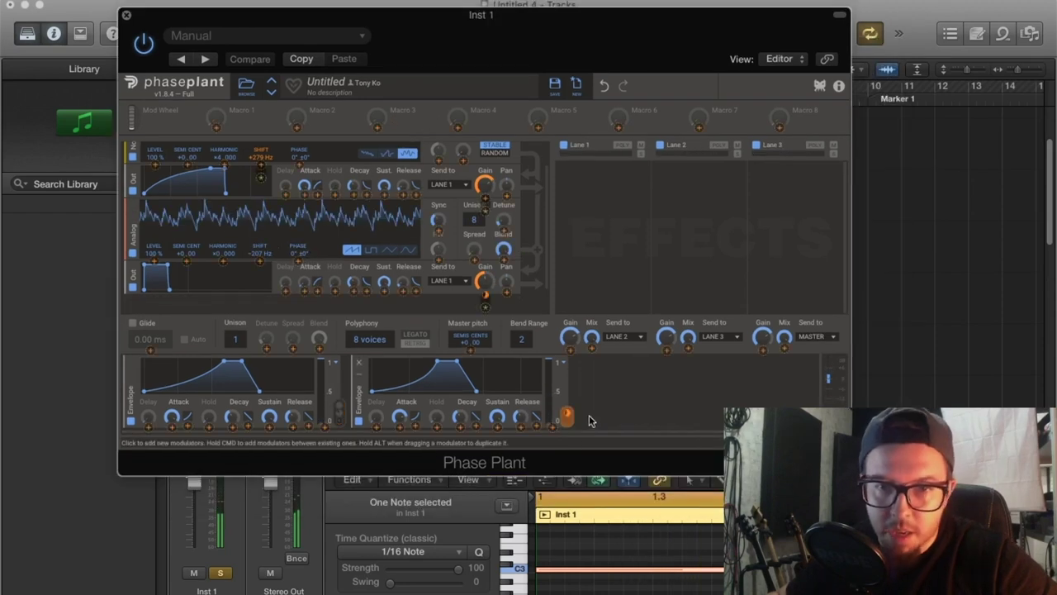
Add an LFO modulator in Phase Plant and set its rate to 12.0 Hz during playback.
click(613, 382)
click(611, 382)
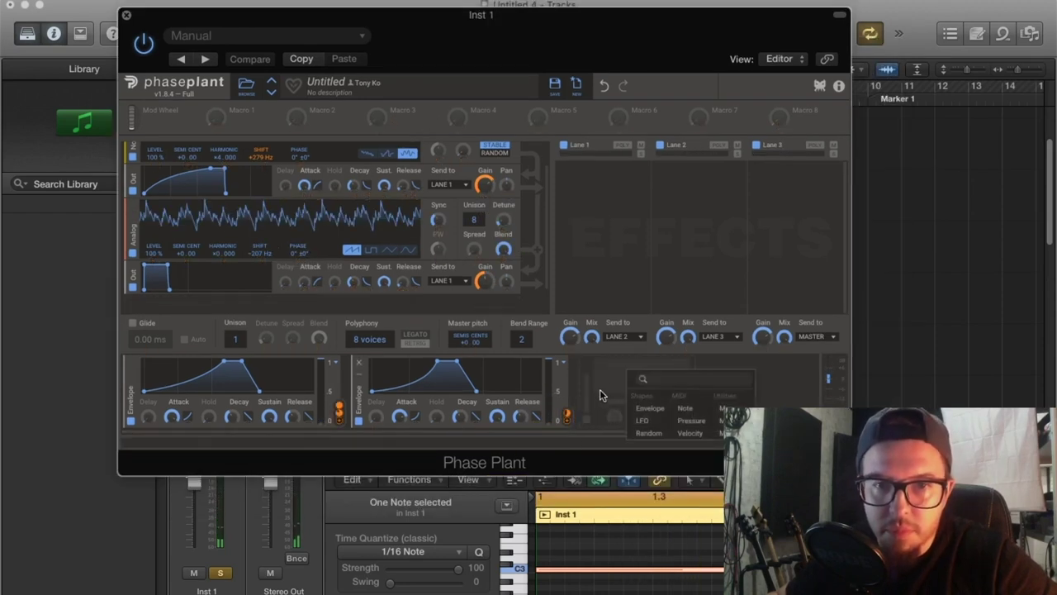
click(646, 422)
key(space)
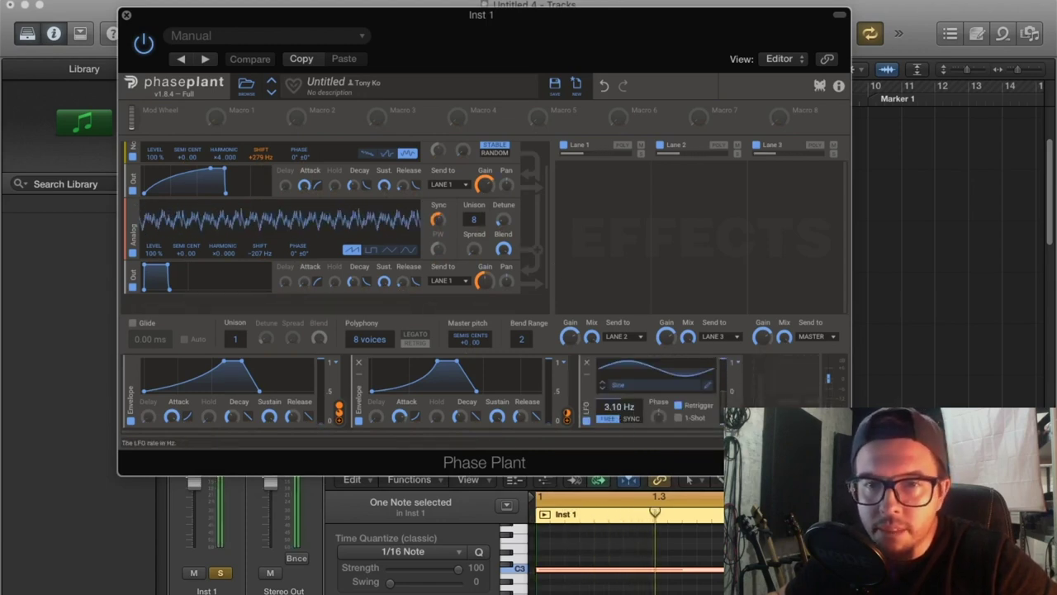
drag(619, 407, 619, 372)
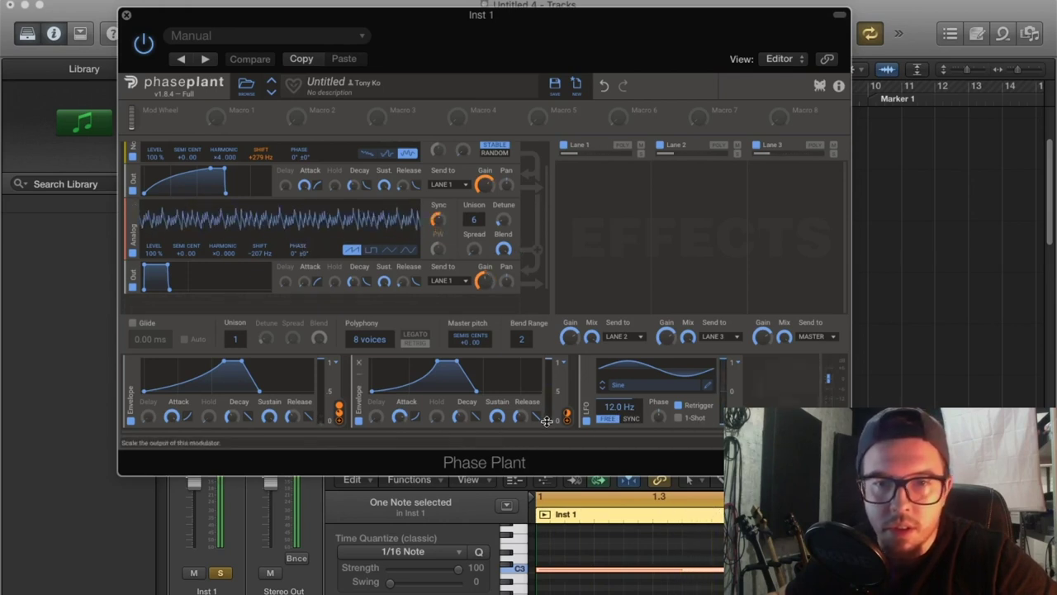
Modulate the Analog generator's Shift with the second envelope, and adjust the LFO rate to 24.4 Hz along with the Analog output's pan.
drag(566, 415, 259, 256)
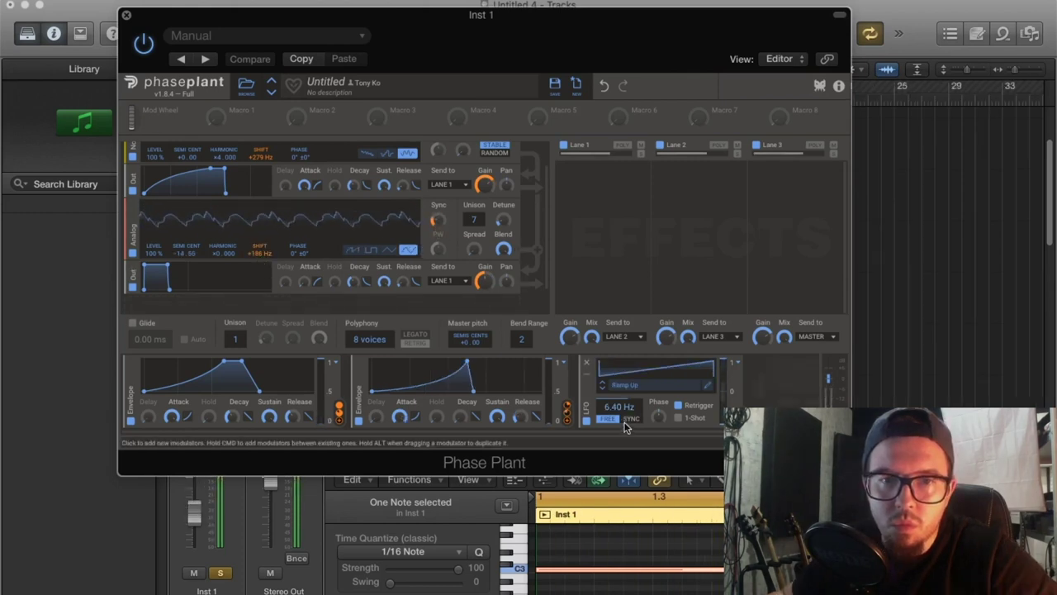
drag(619, 407, 620, 398)
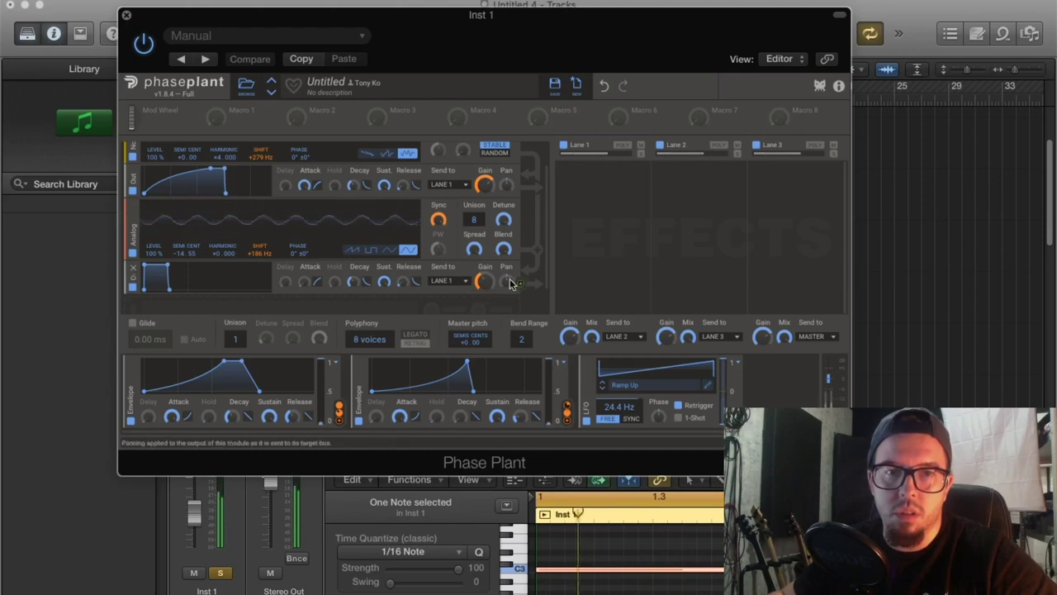
drag(506, 282, 506, 266)
drag(506, 282, 506, 285)
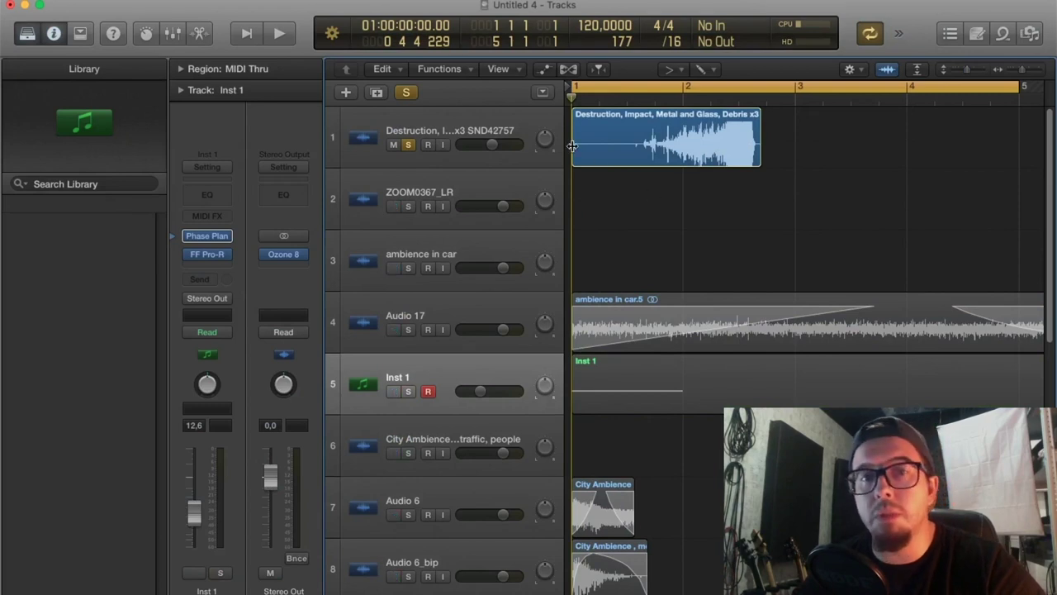
drag(577, 146, 649, 142)
scroll(702, 165, up, 5)
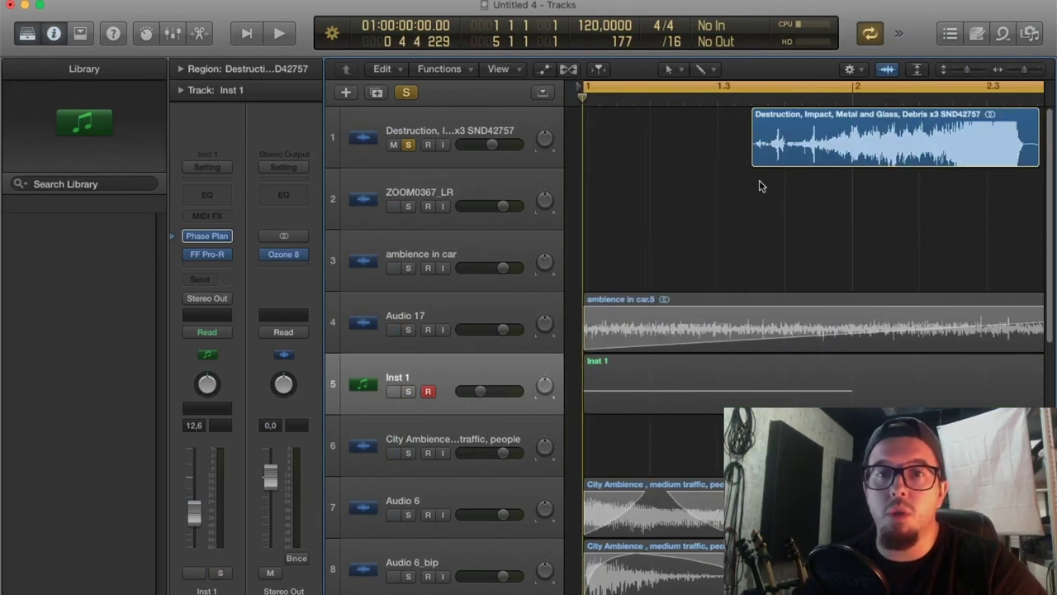
drag(743, 151, 569, 147)
scroll(851, 135, down, 5)
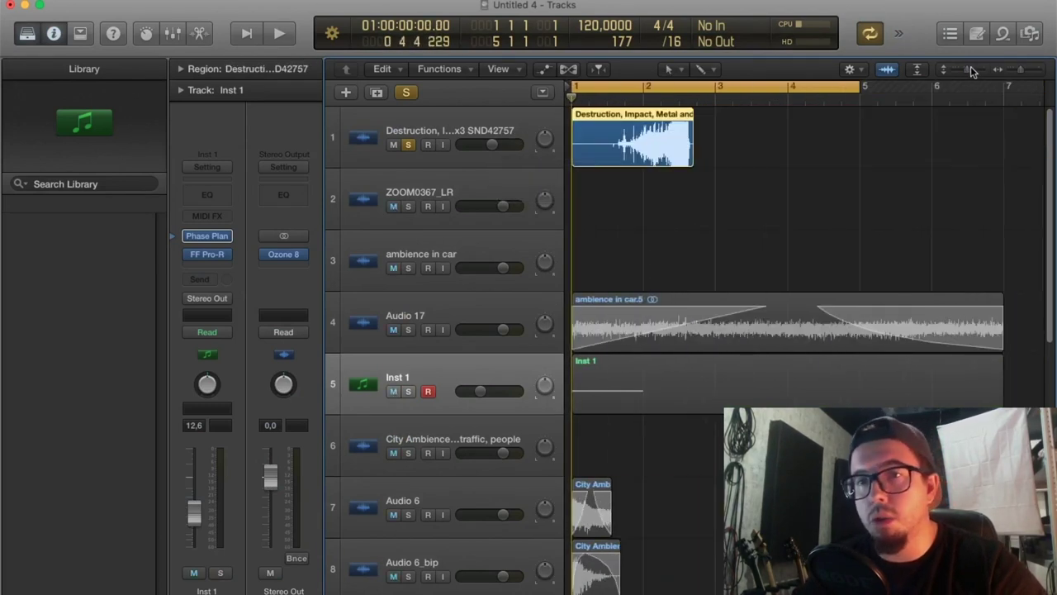
Trim the silent start off the Destruction, Impact, Metal and Glass region, place it at bar 1 and play it.
drag(968, 69, 975, 70)
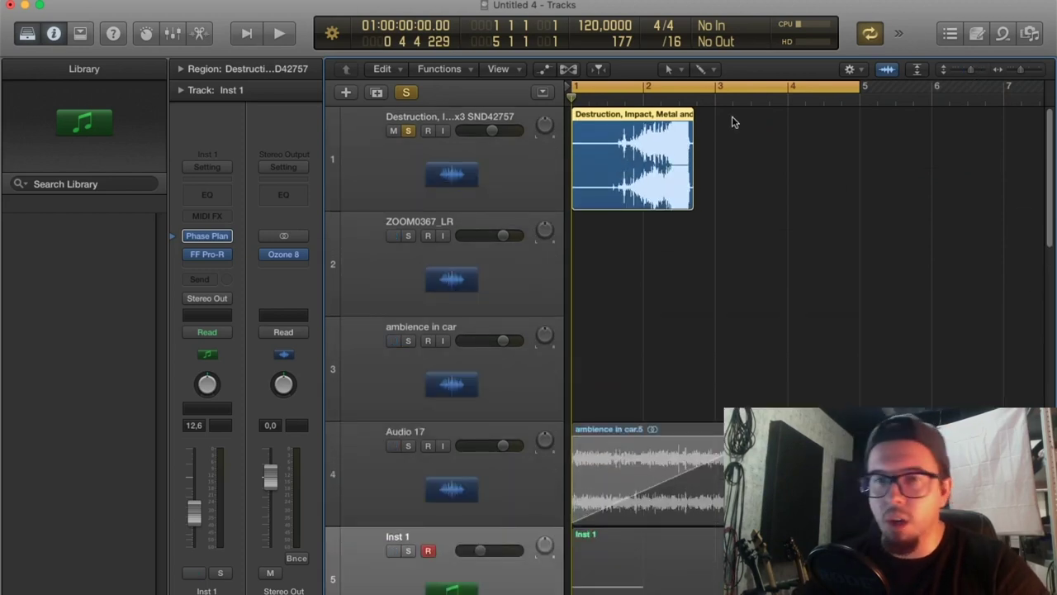
drag(578, 176, 598, 164)
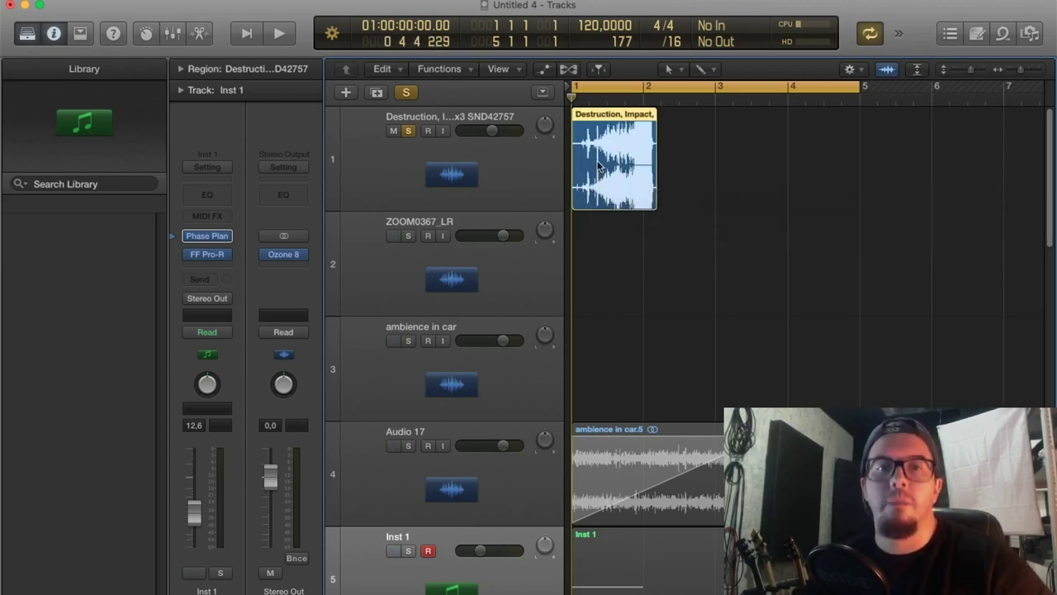
key(space)
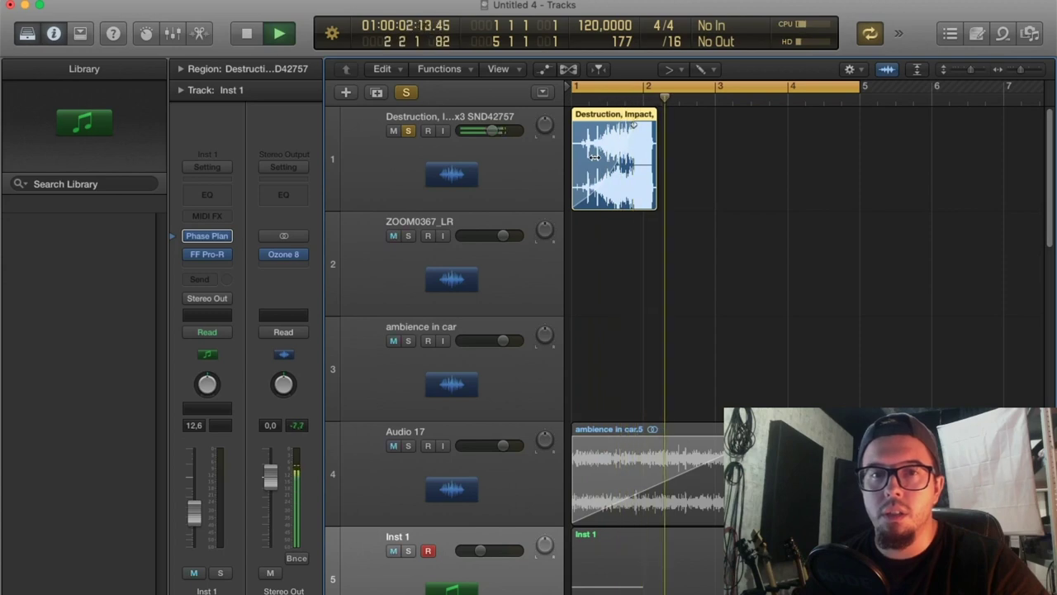
Remove the fade-in from the Destruction, Impact, Metal and Glass region.
right_click(634, 125)
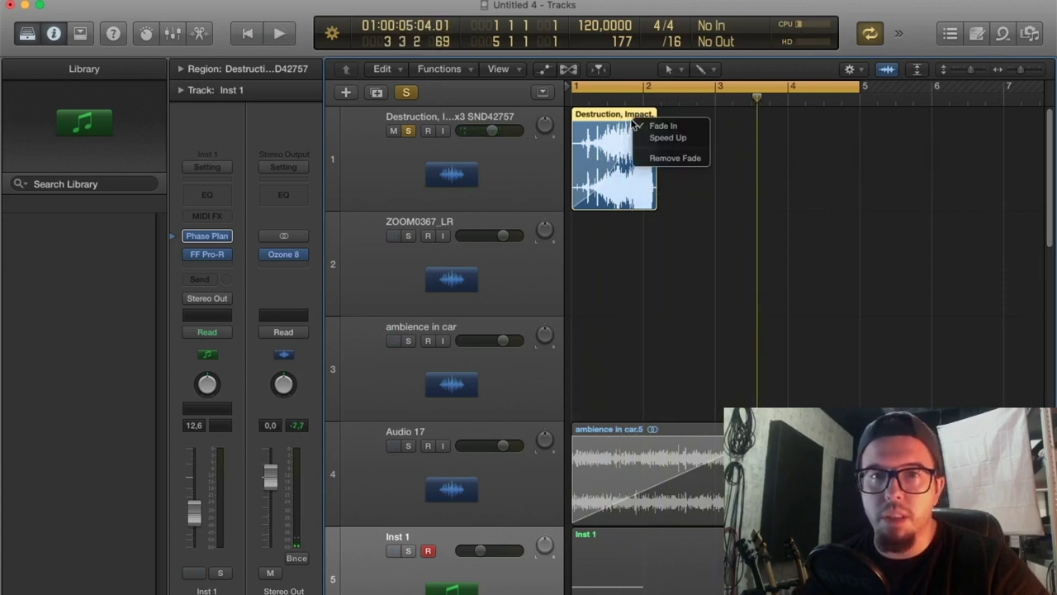
click(655, 130)
right_click(635, 127)
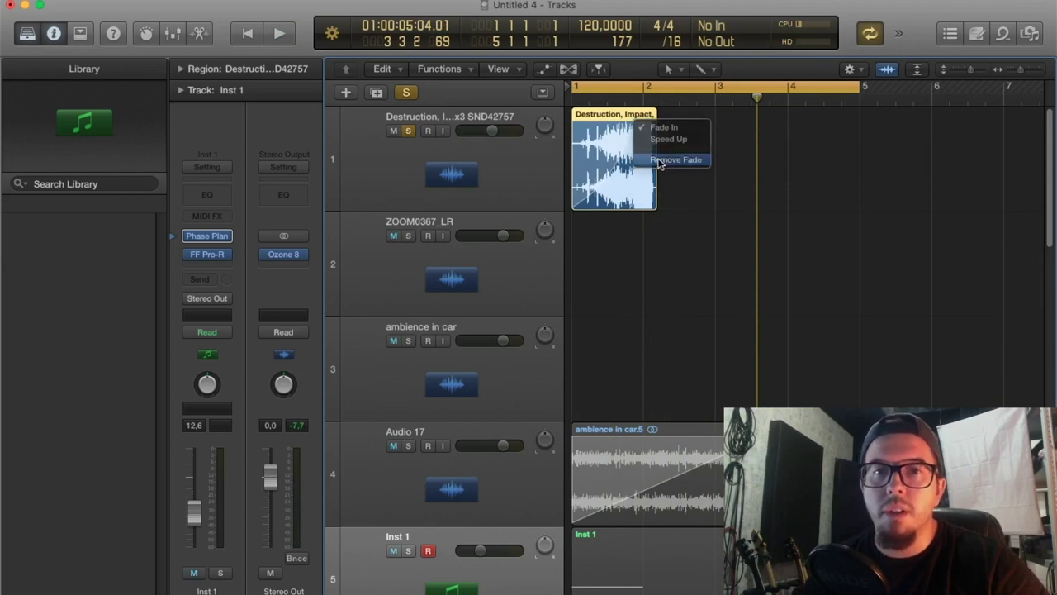
click(659, 160)
Audition the Destruction, Impact track through Space Designer with the 04.4s Dream Hall preset and close the plug-in.
key(space)
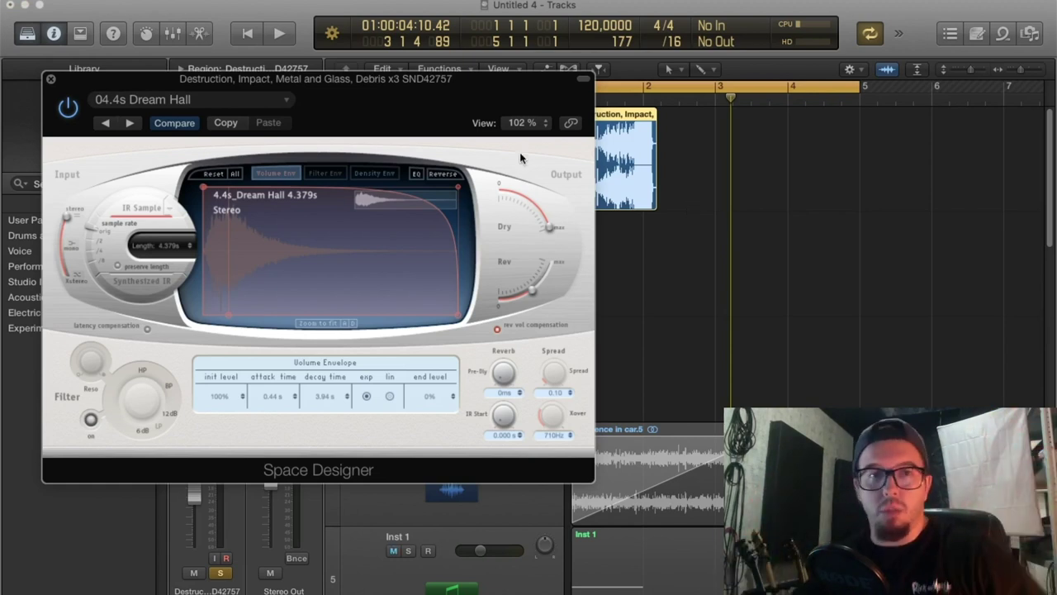
click(50, 81)
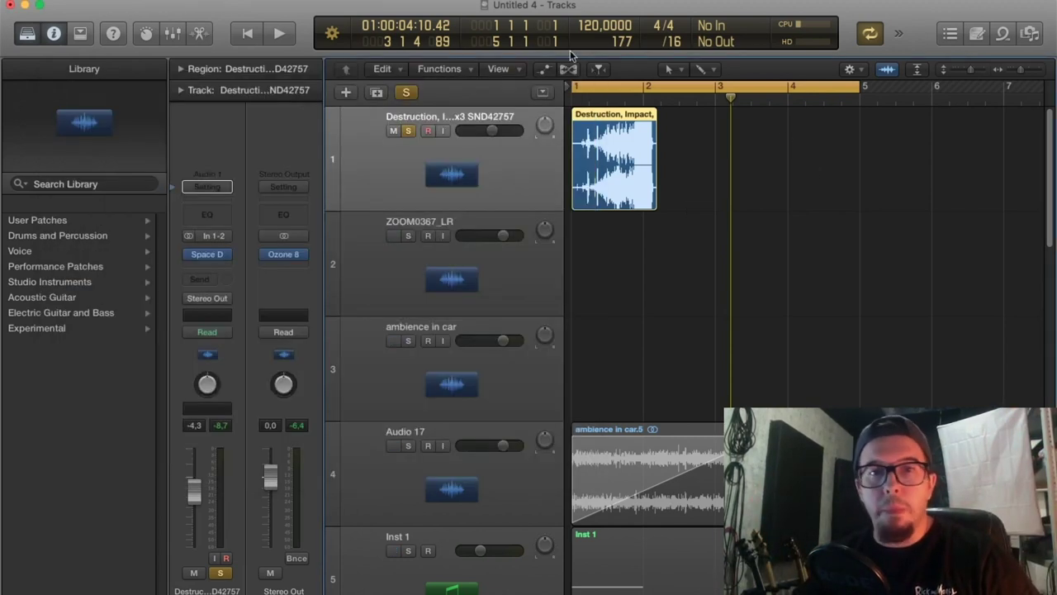